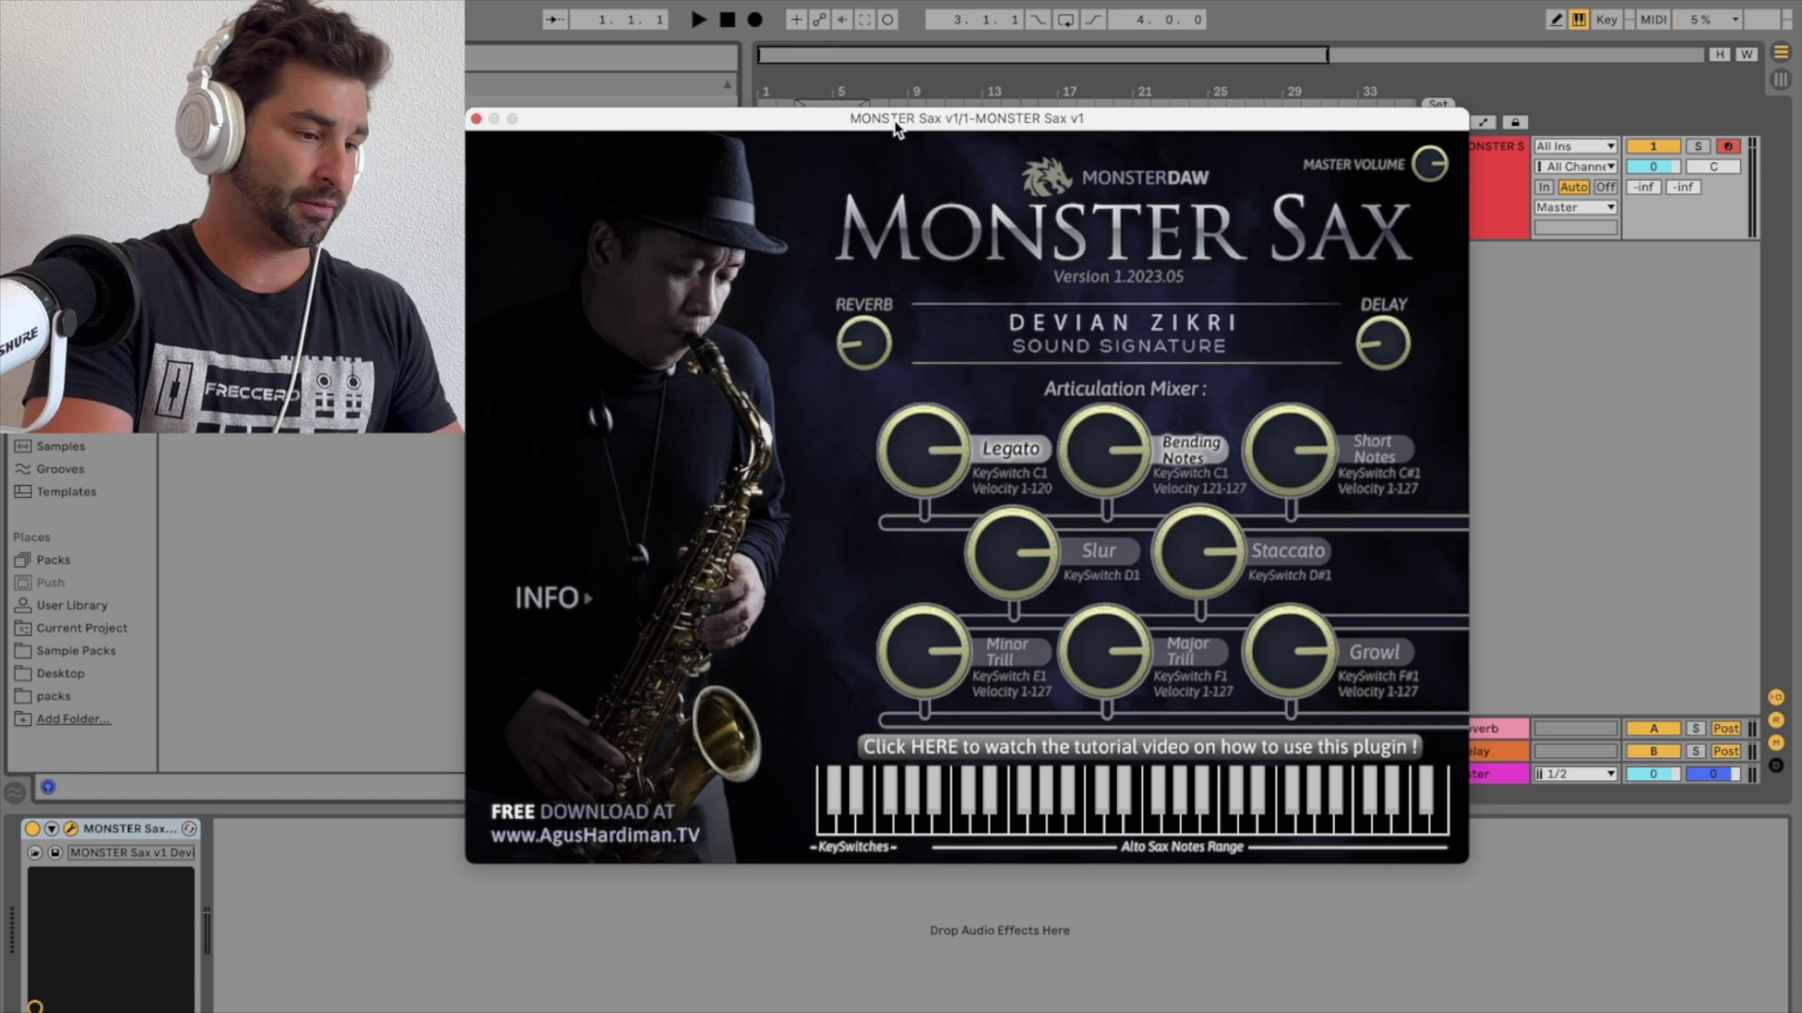
# Play a short melody on the MONSTER Sax with the Legato articulation active to audition its sound.
pyautogui.press('d')
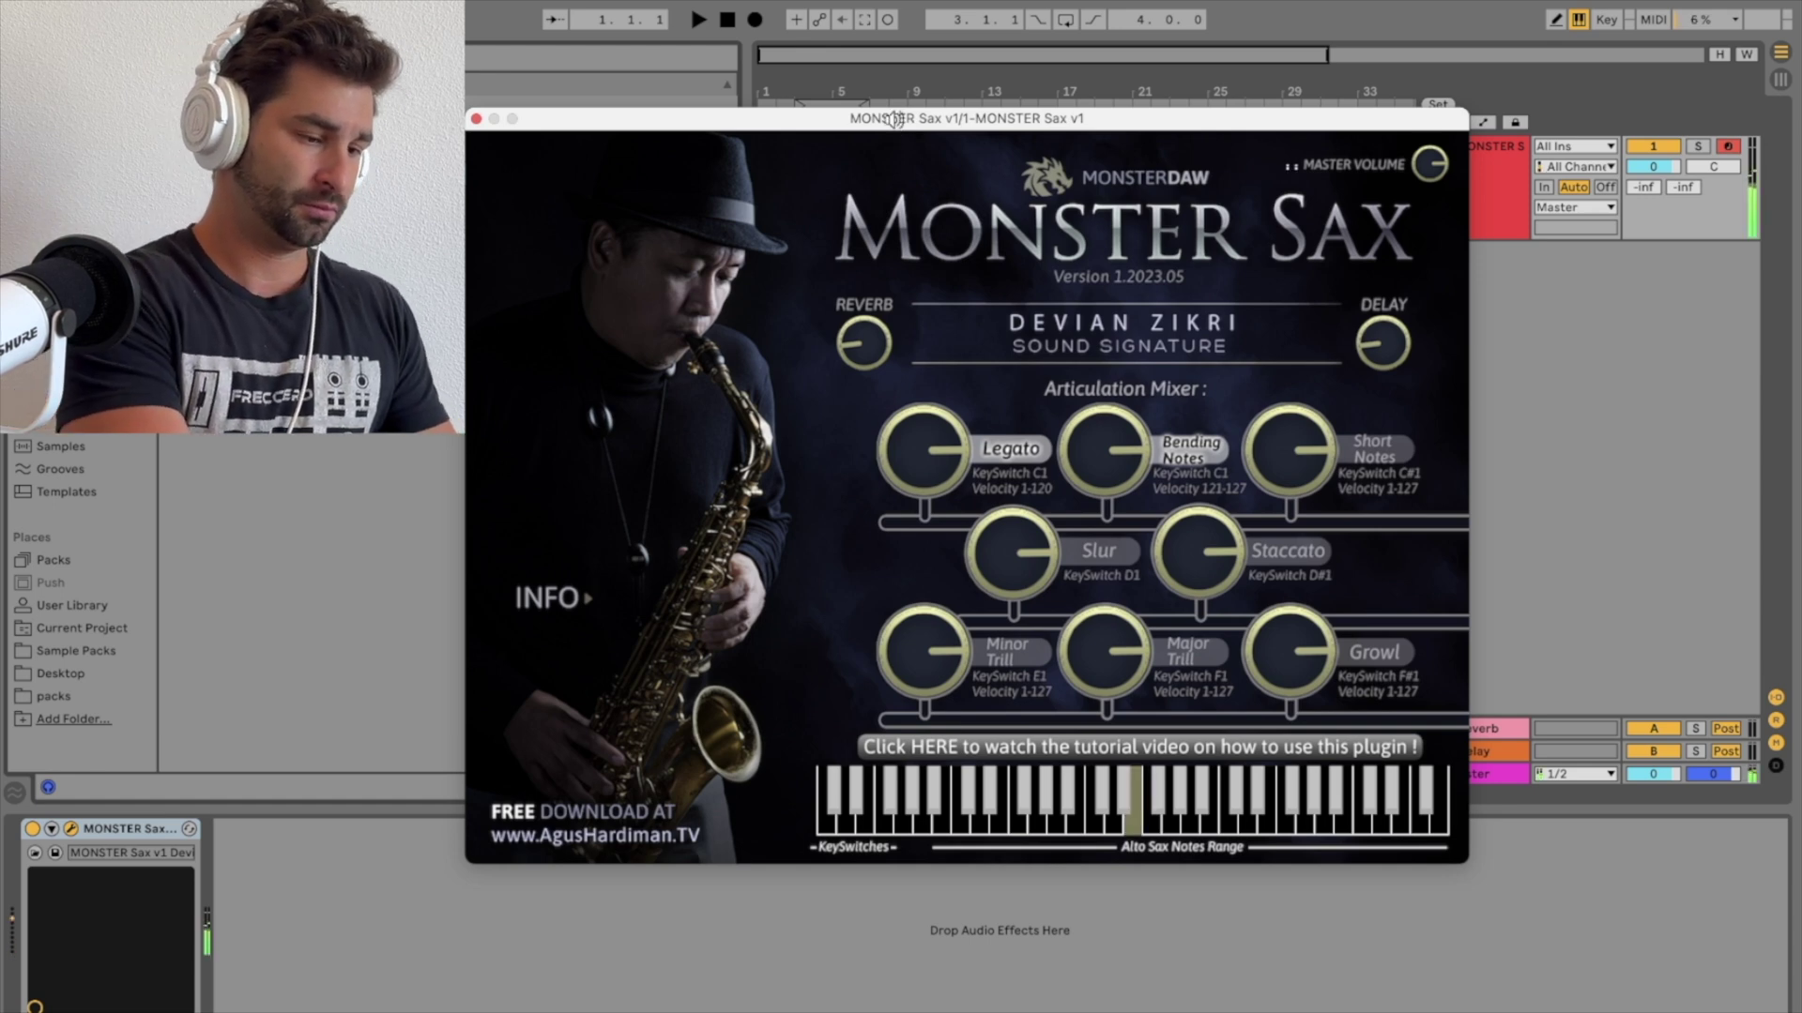
pyautogui.press('j')
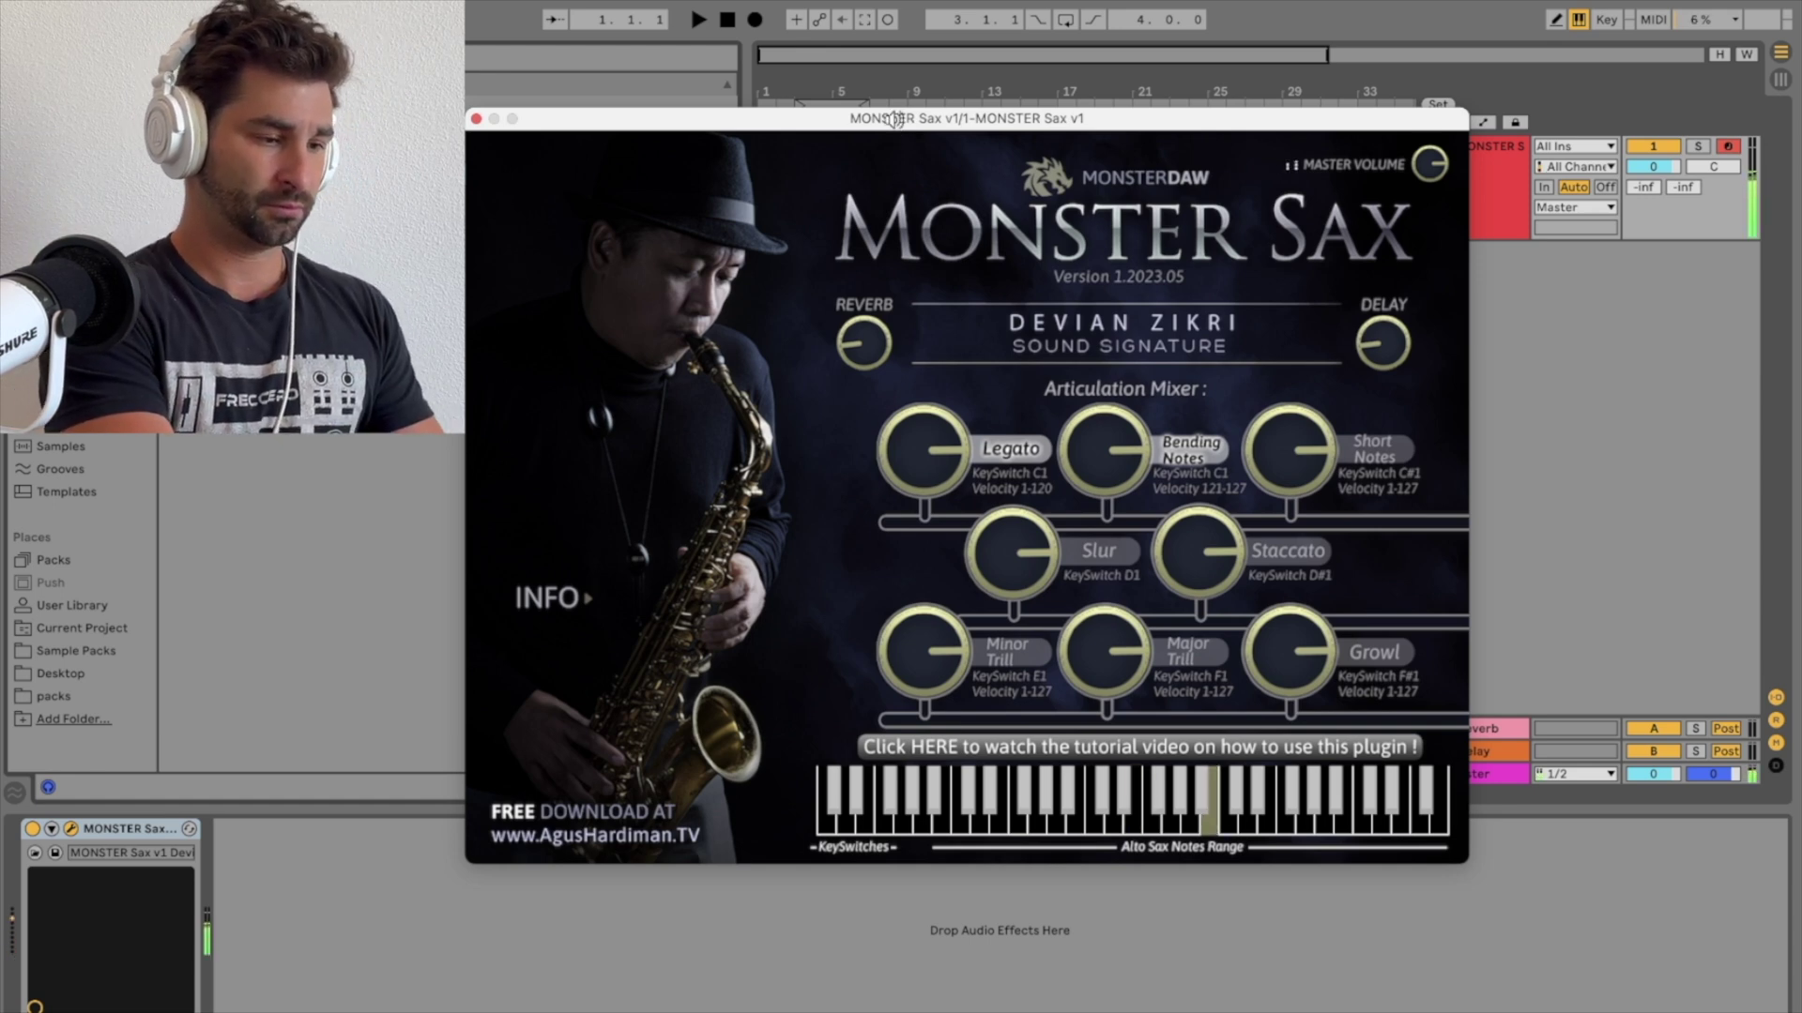
pyautogui.press('k')
pyautogui.press('l')
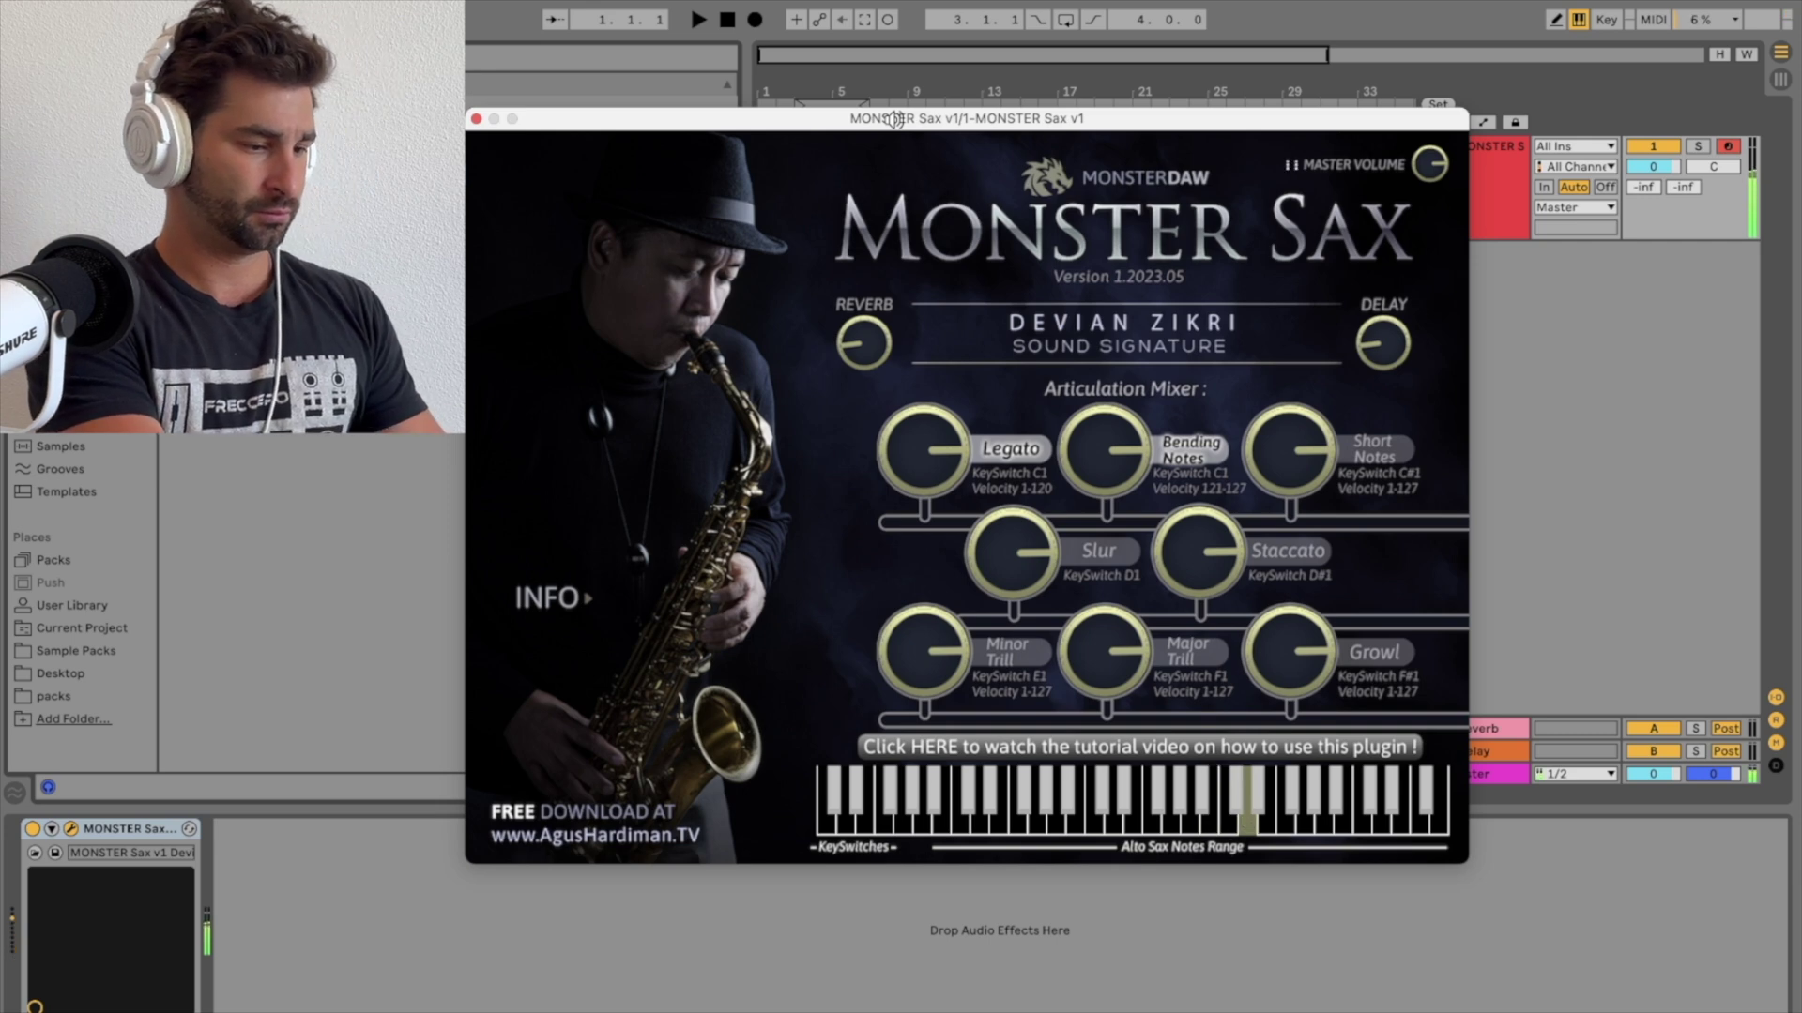
pyautogui.press('d')
pyautogui.press('d')
pyautogui.press('h')
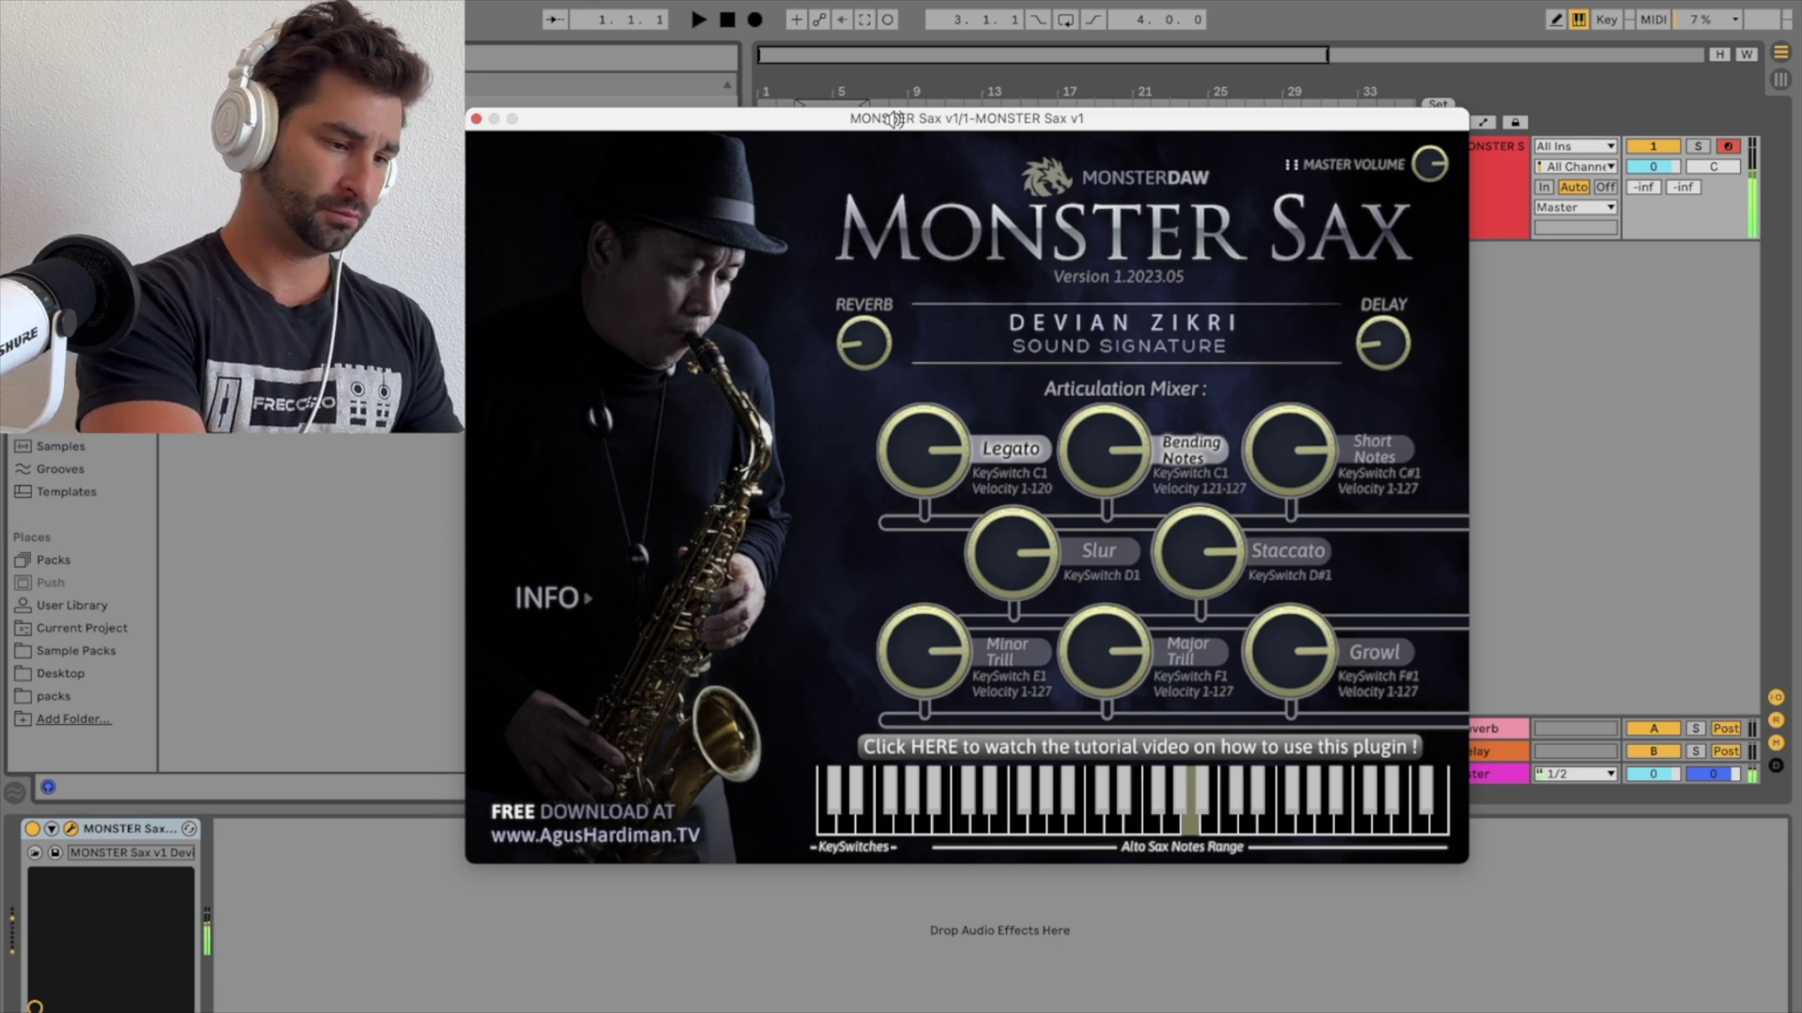
pyautogui.press('j')
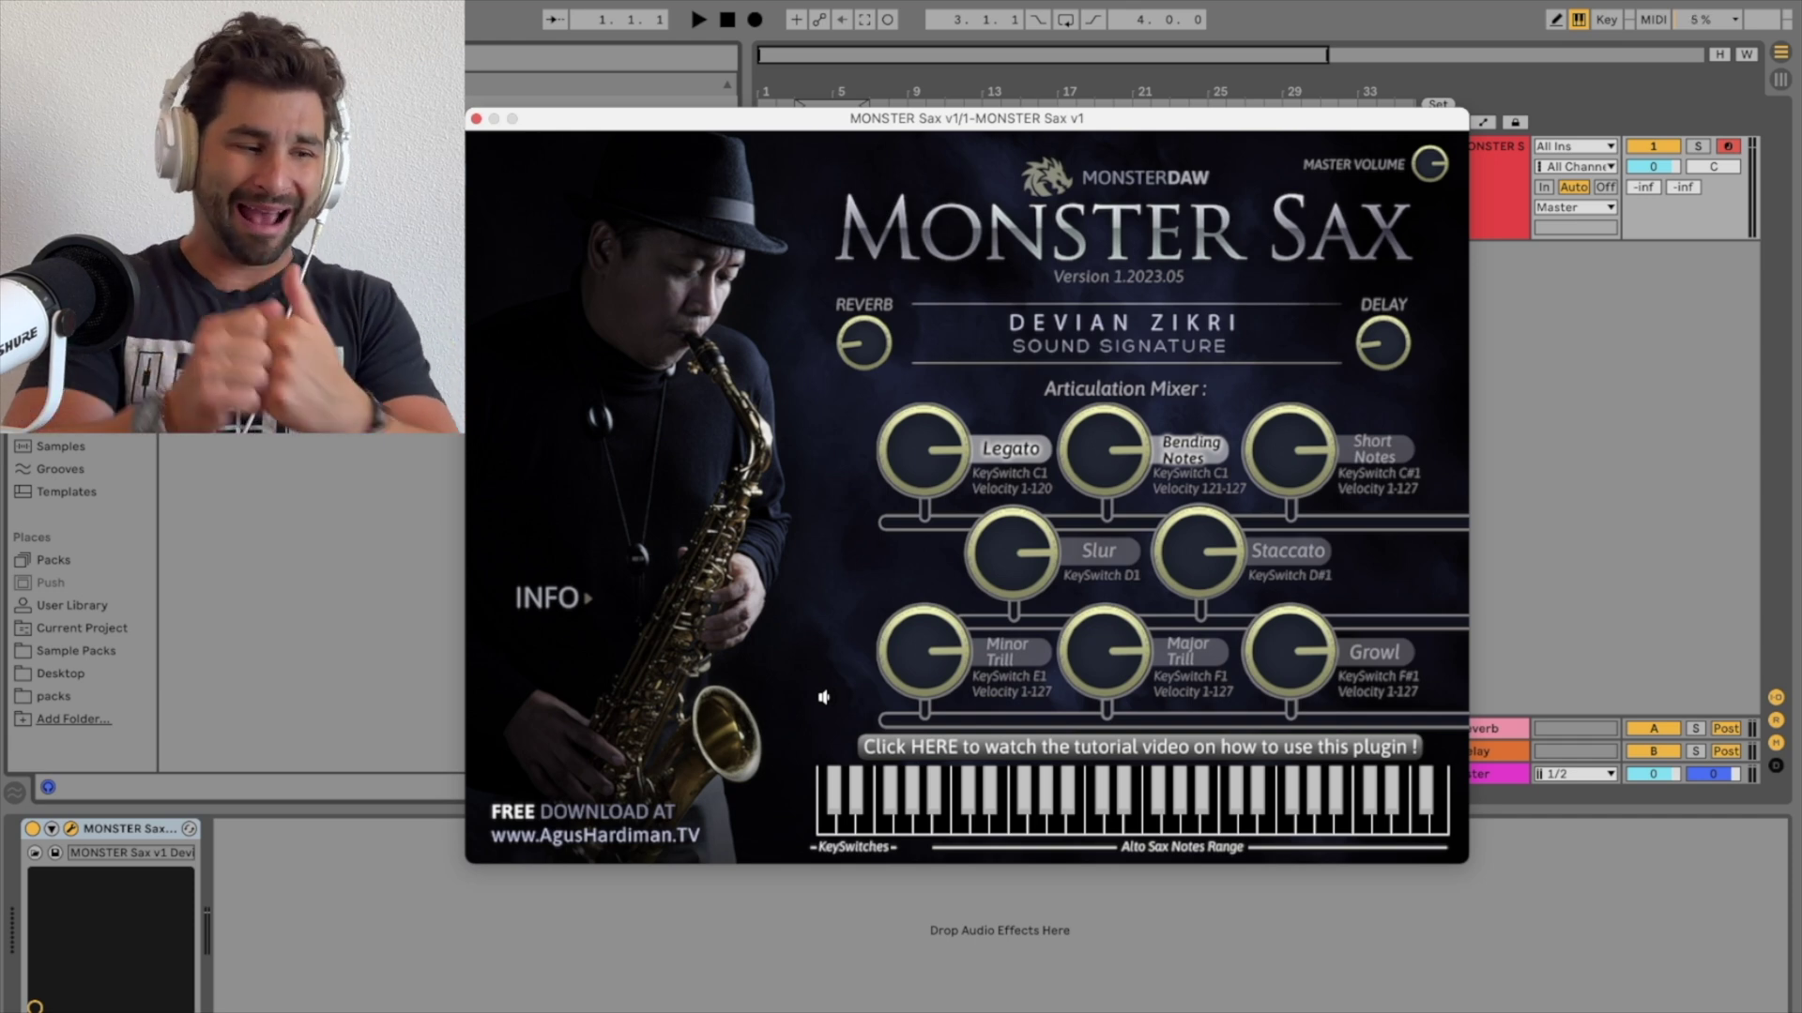
# Audition the Slur, Short Notes and Legato articulations using their keyswitches and notes in the alto sax range.
pyautogui.click(837, 824)
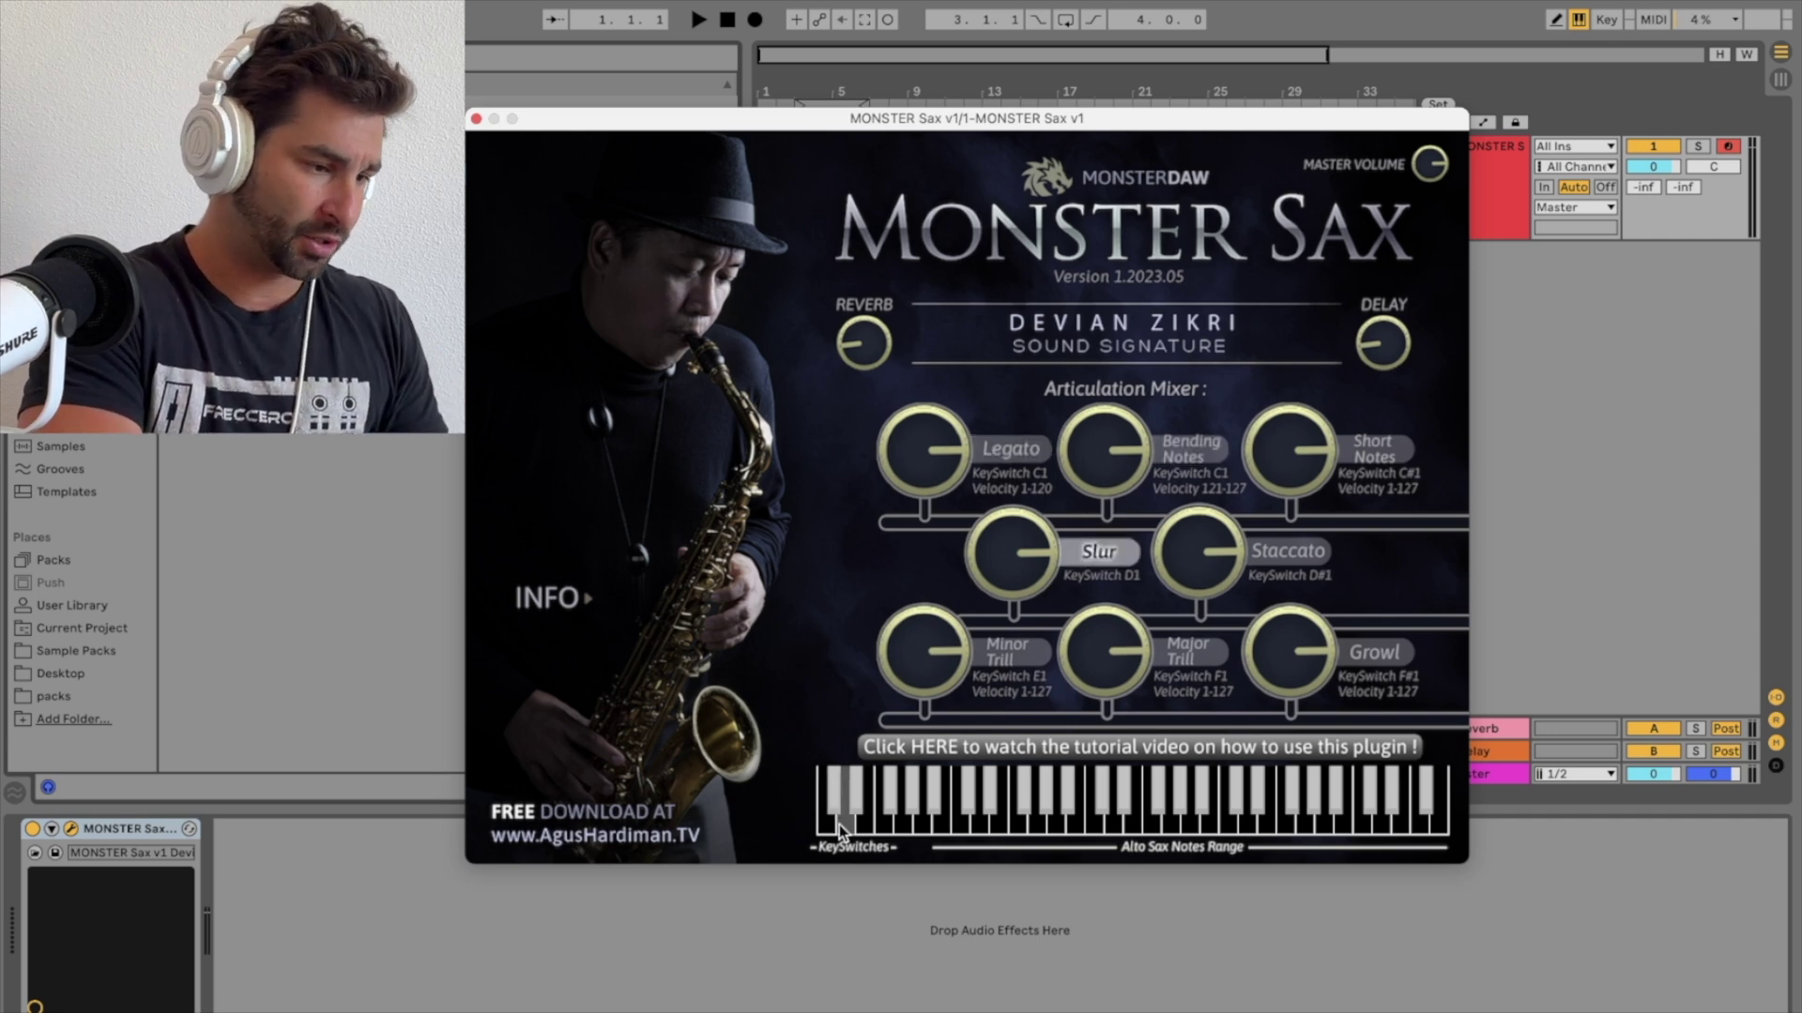
pyautogui.click(1094, 830)
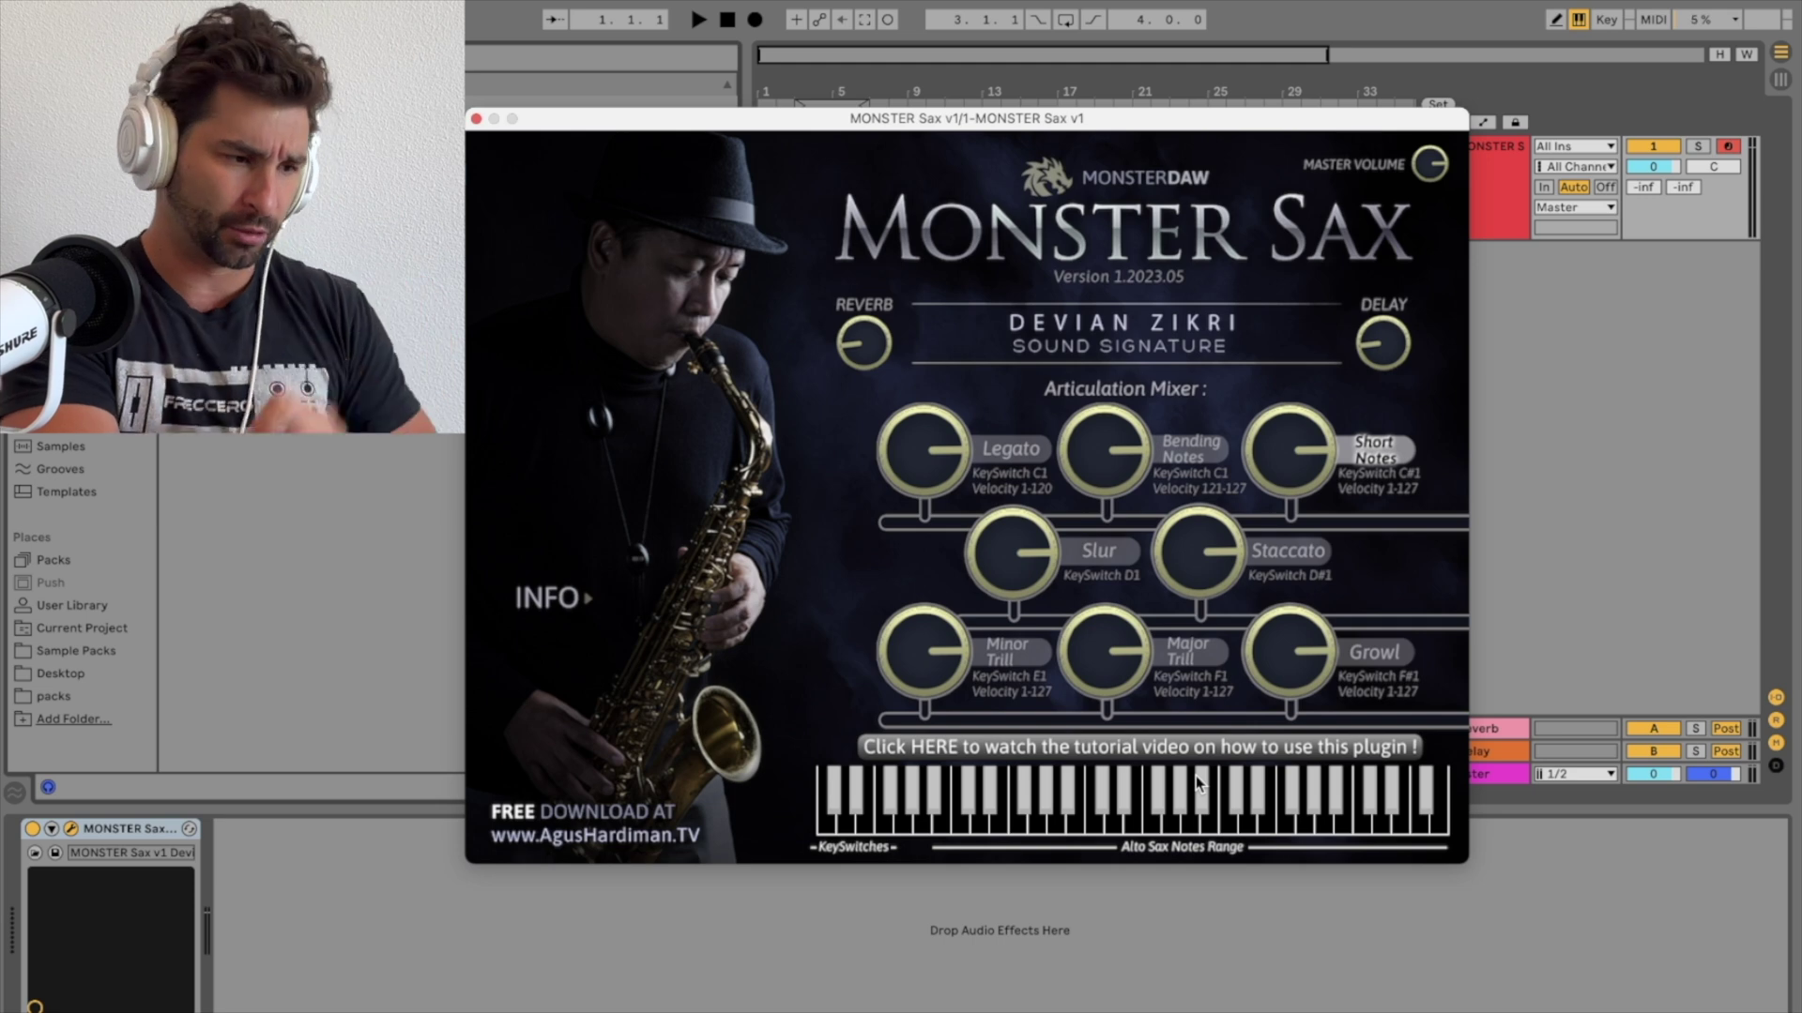
pyautogui.click(836, 819)
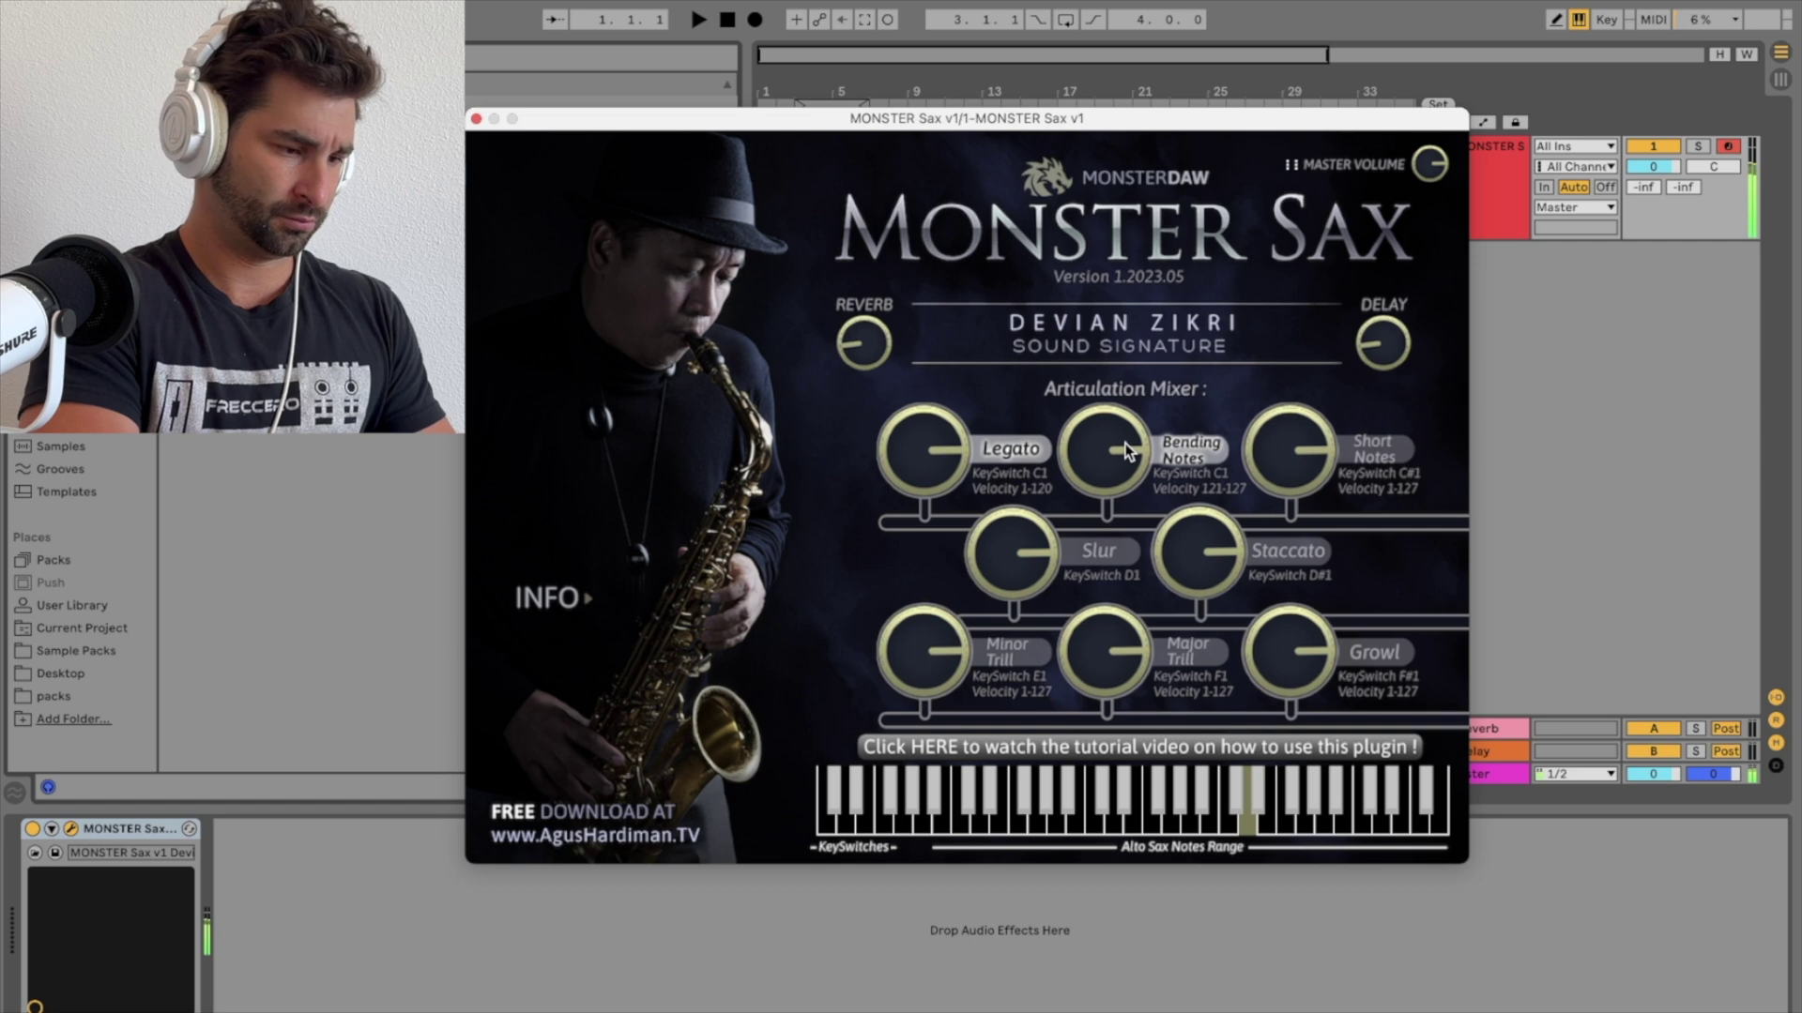
pyautogui.click(1050, 816)
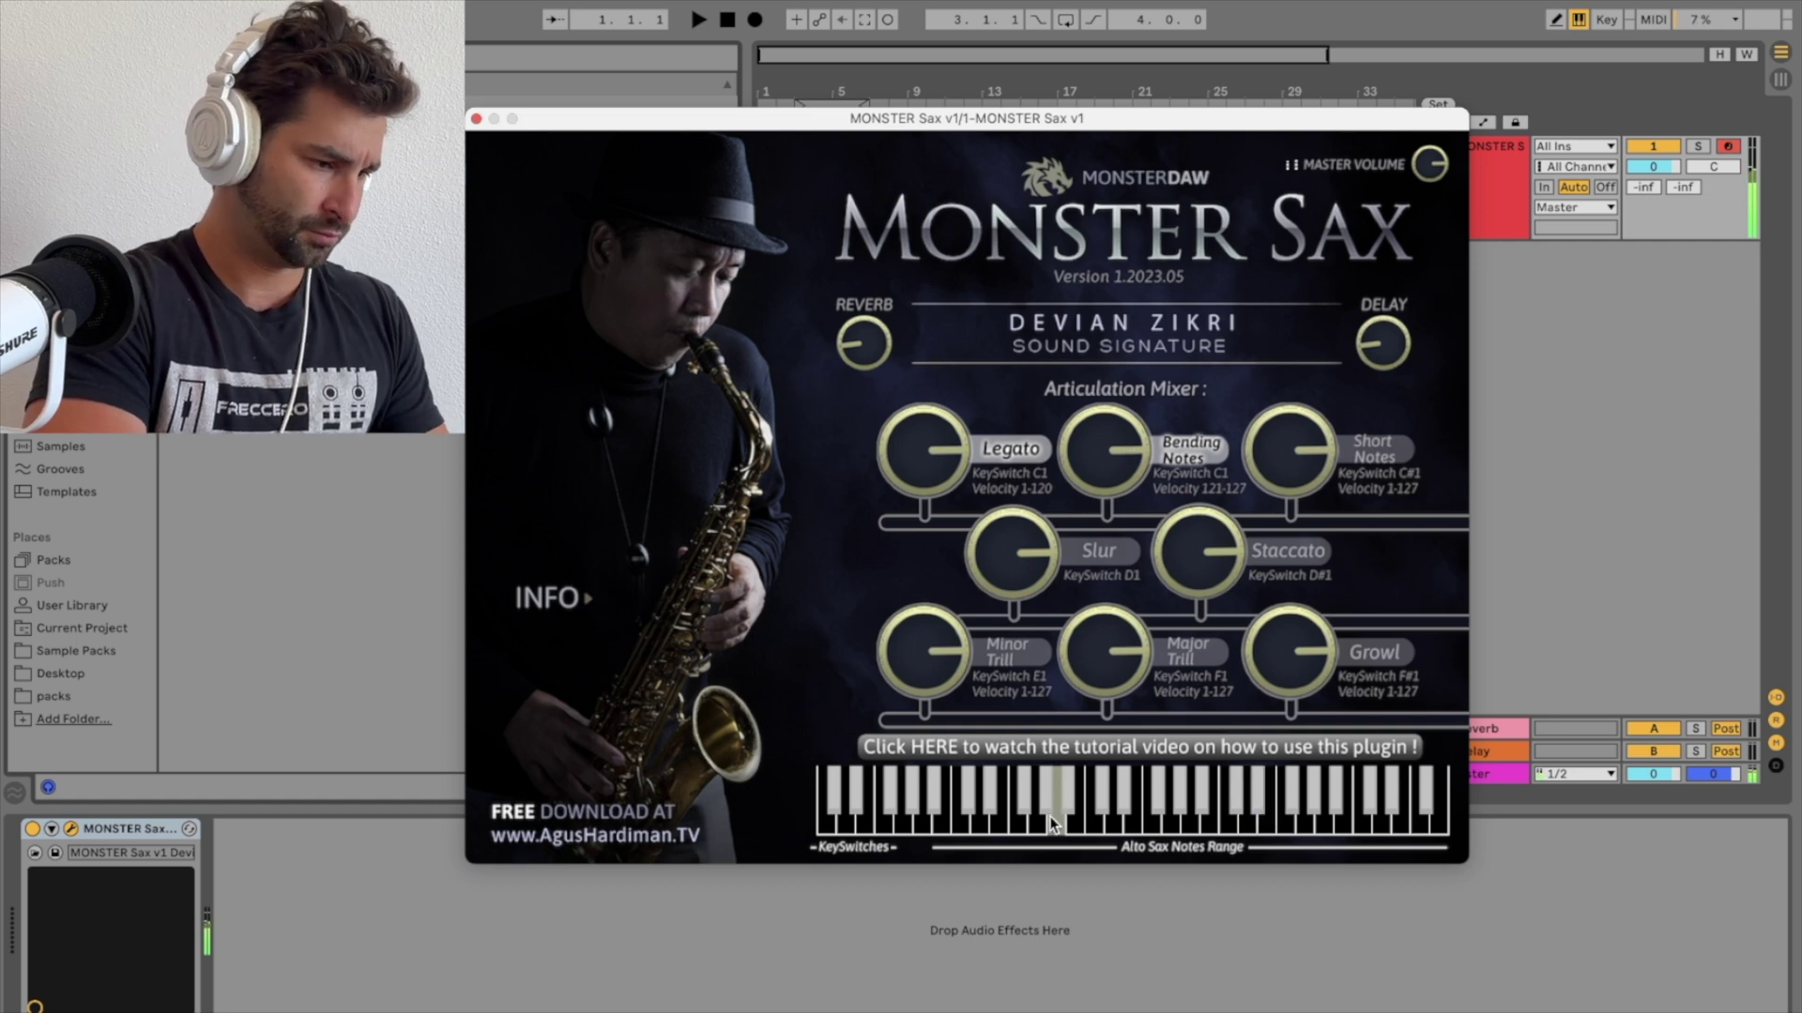
pyautogui.click(898, 833)
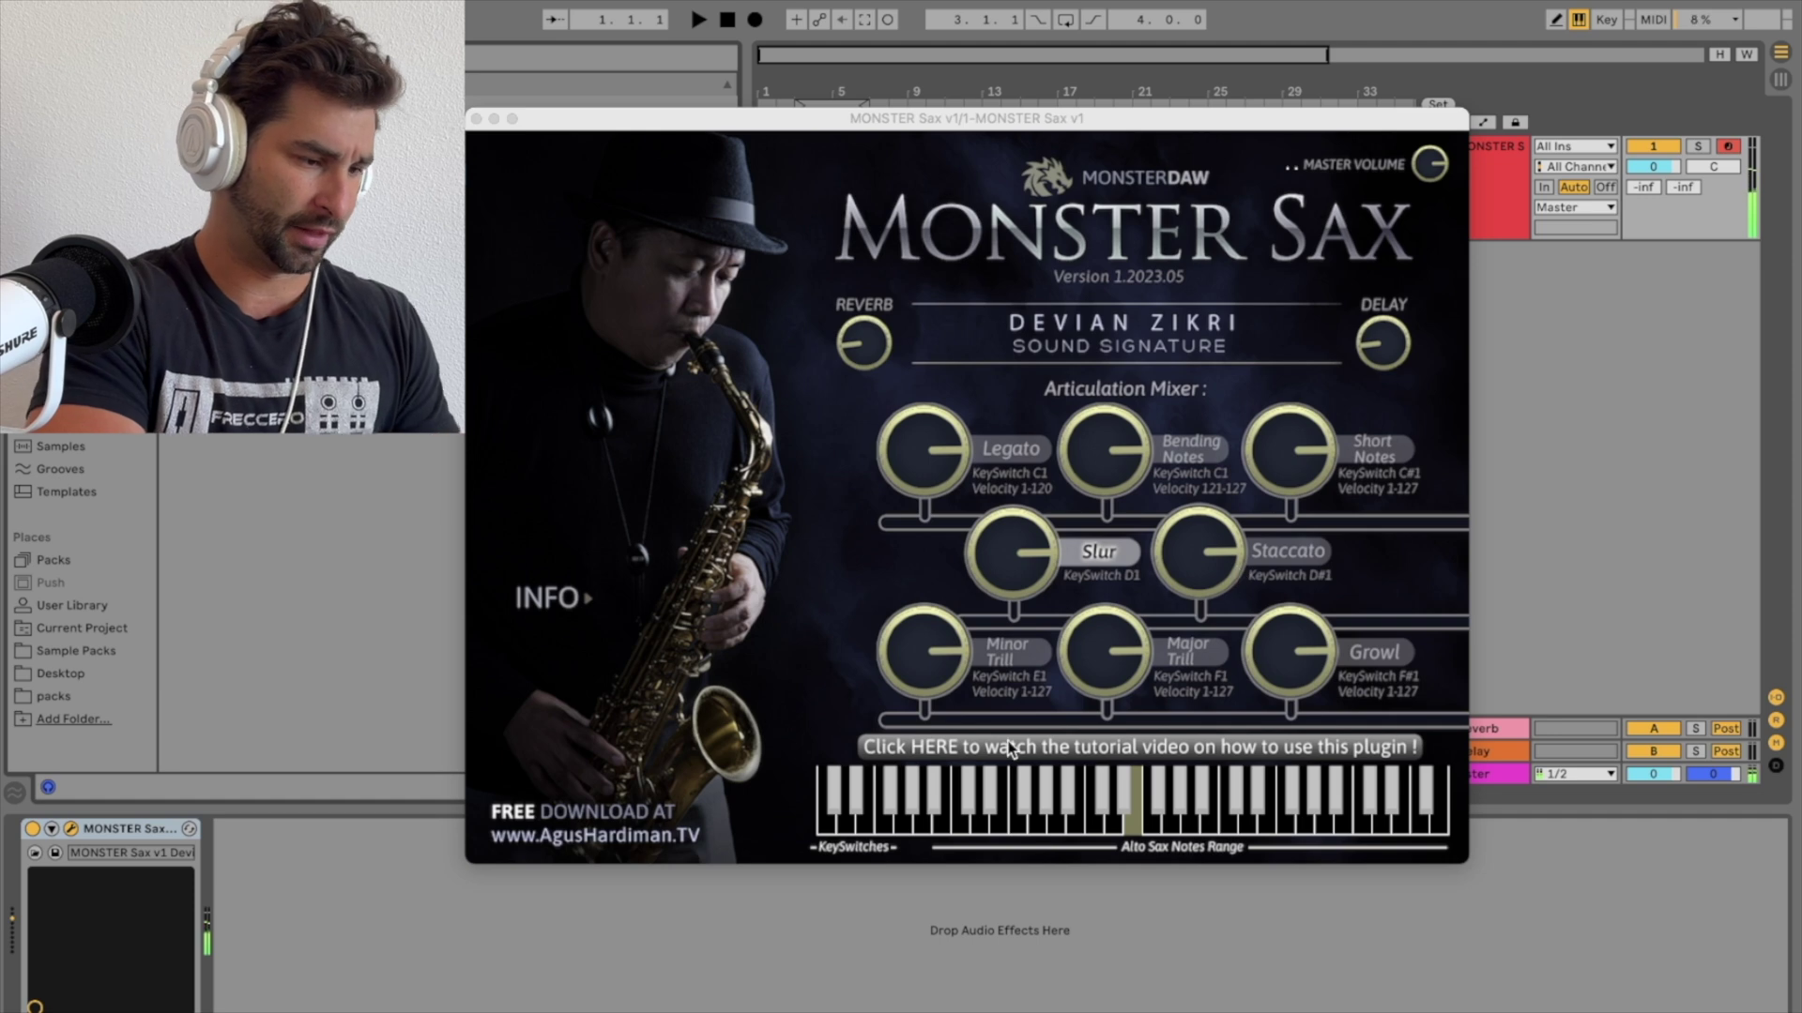
# Audition the Minor Trill and Staccato articulations using their keyswitches.
pyautogui.click(865, 825)
pyautogui.click(957, 823)
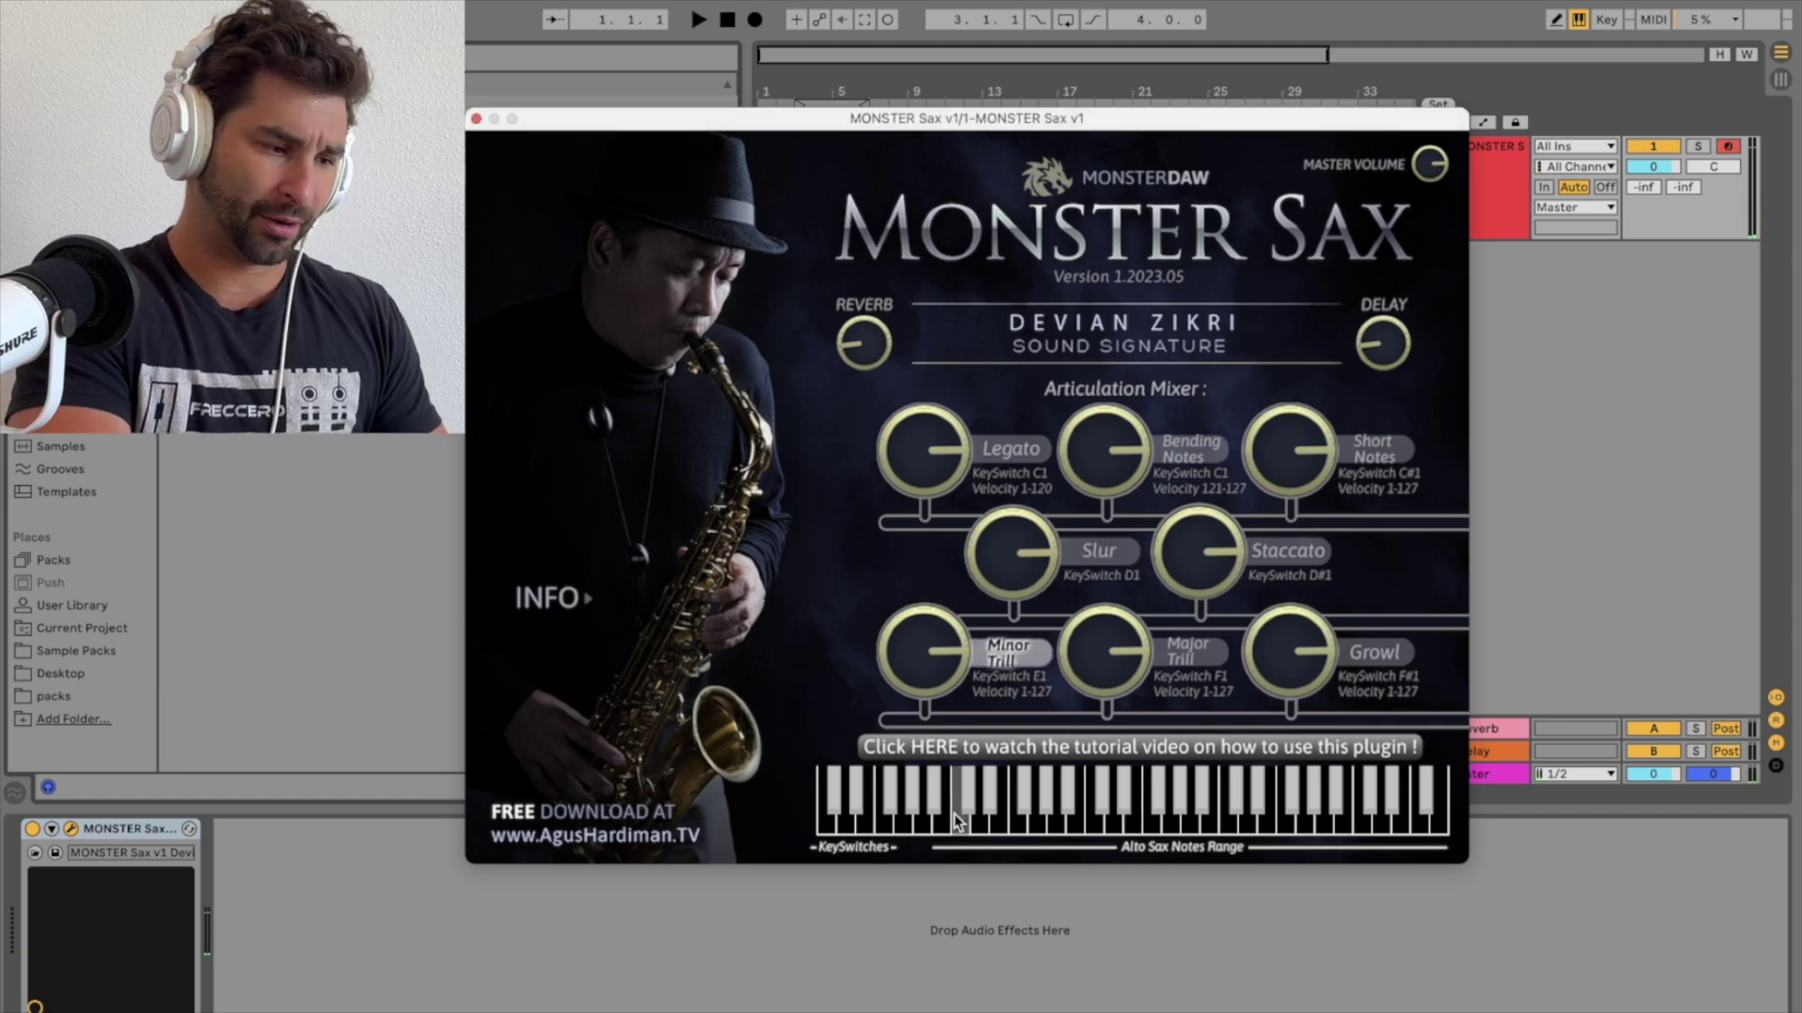
pyautogui.click(1002, 814)
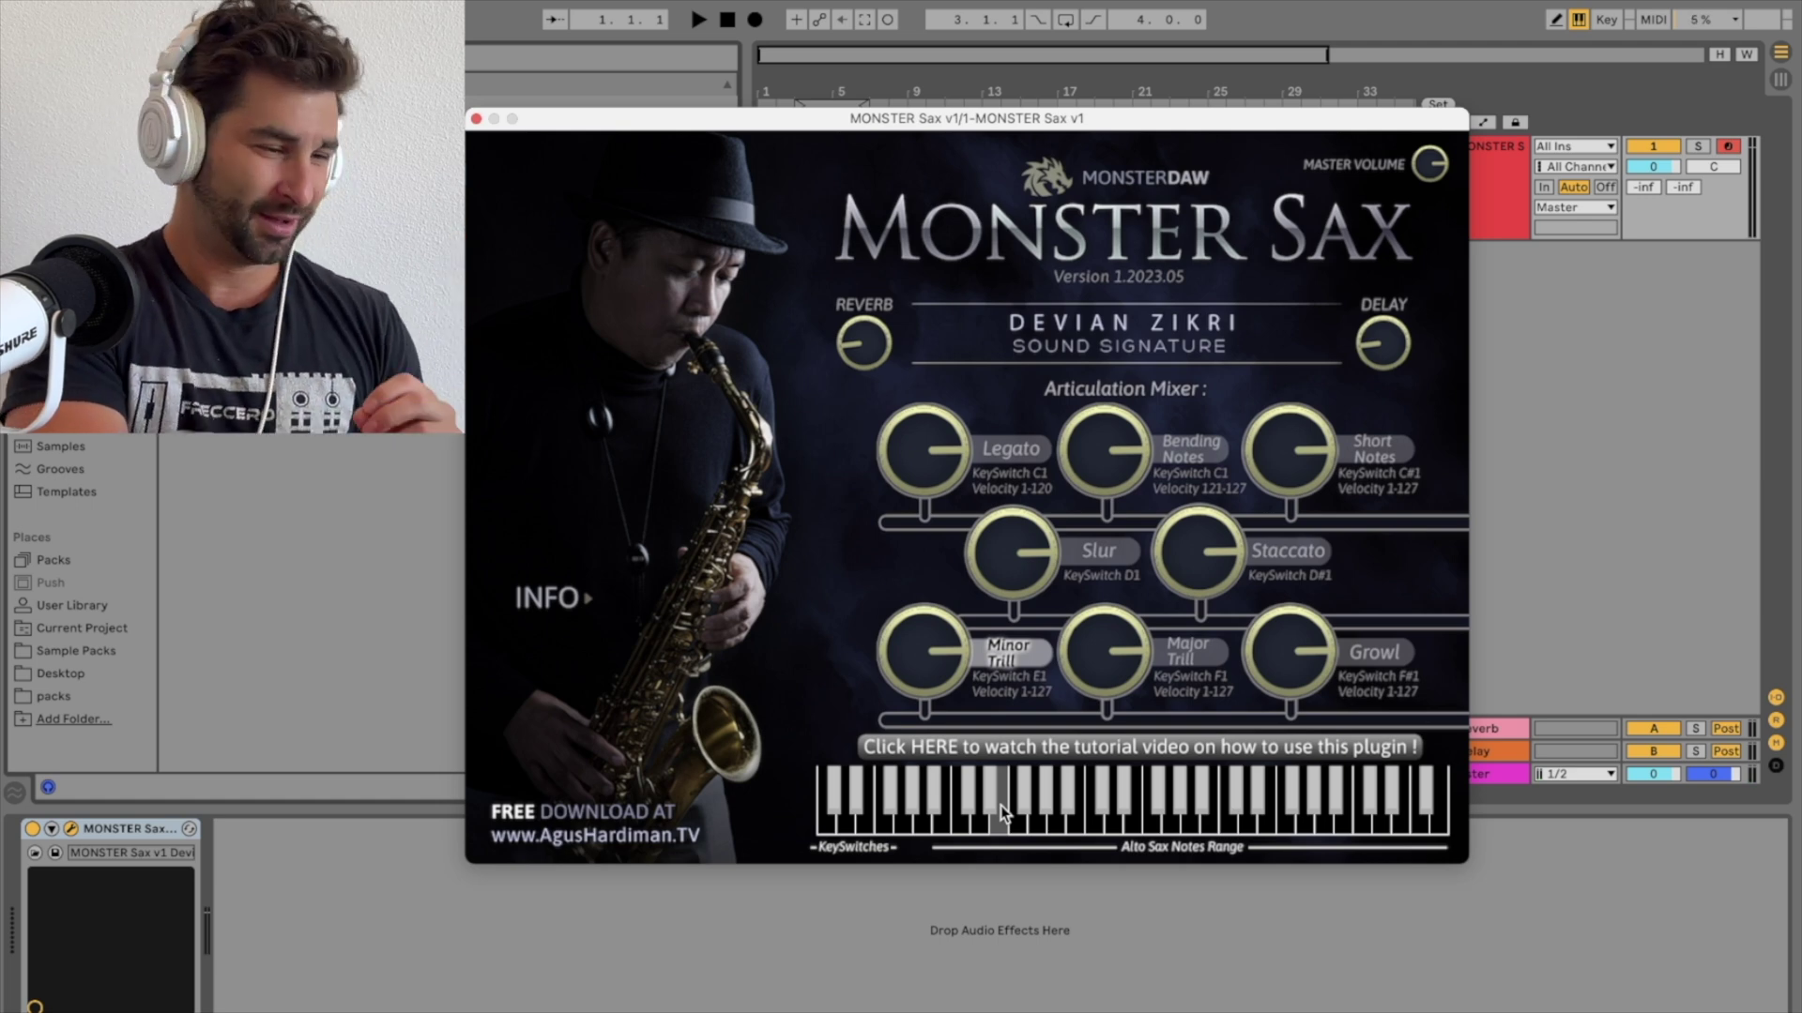
pyautogui.click(857, 812)
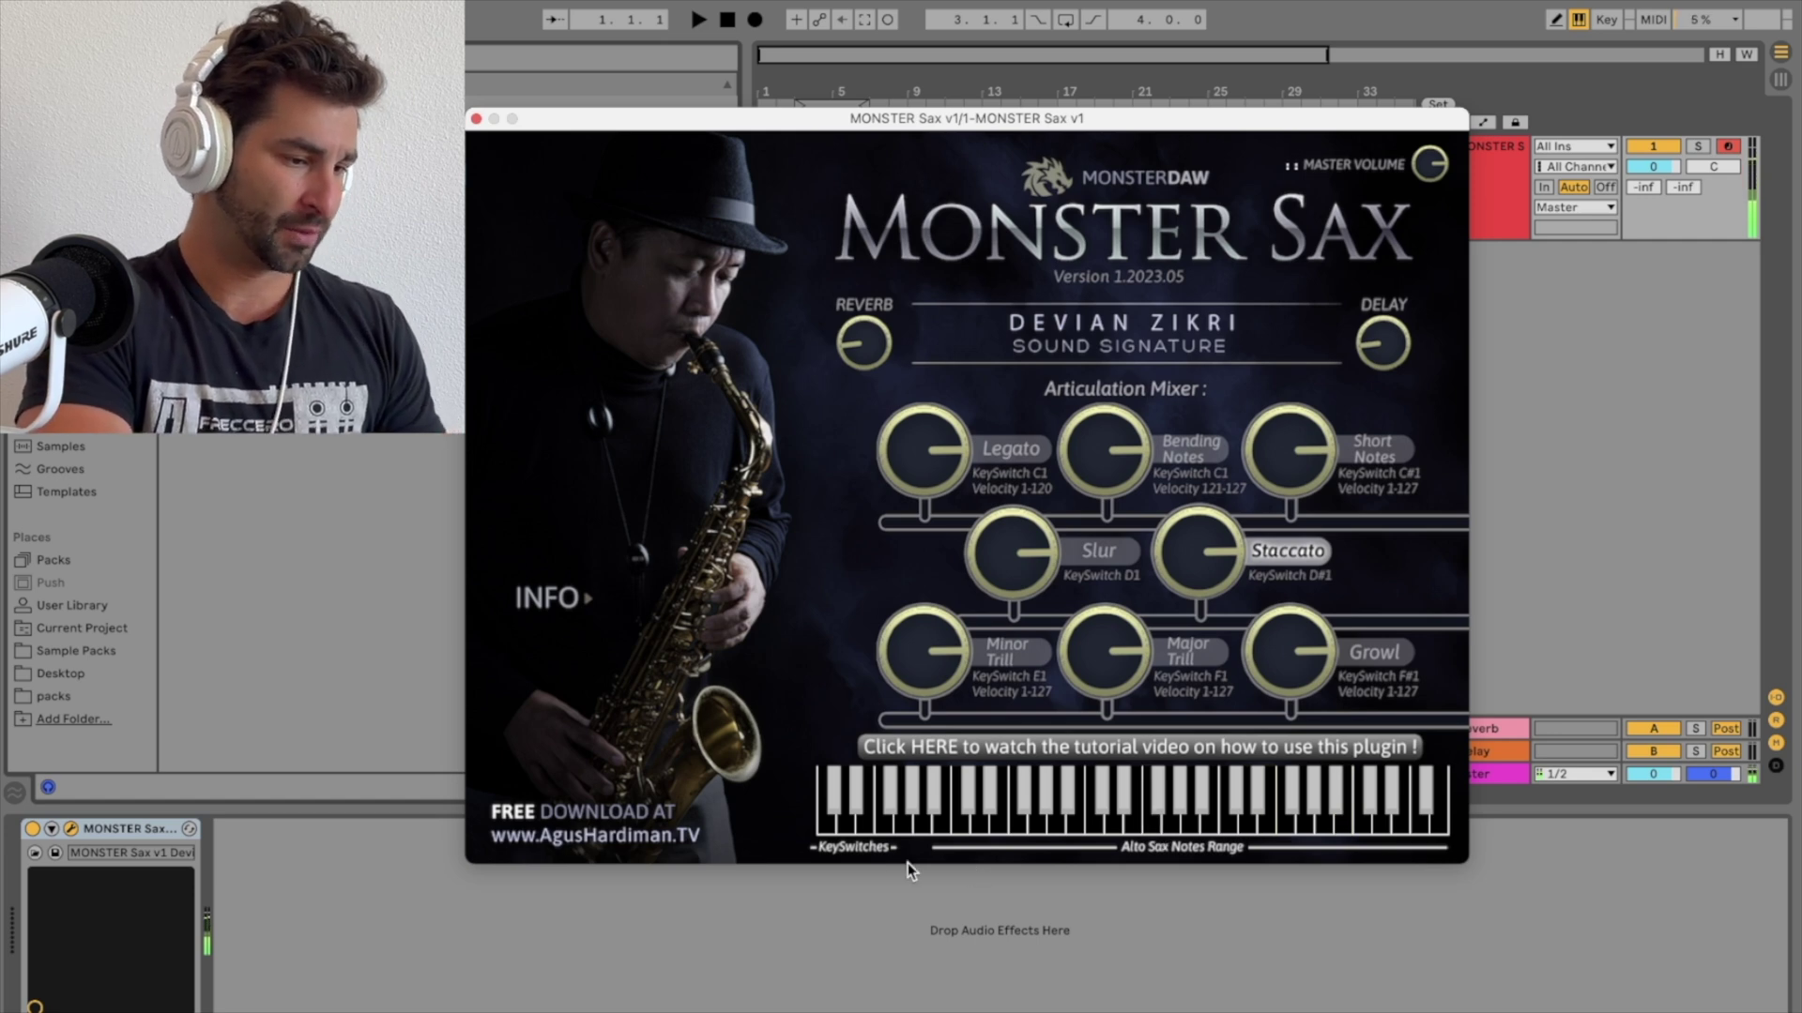
pyautogui.click(869, 826)
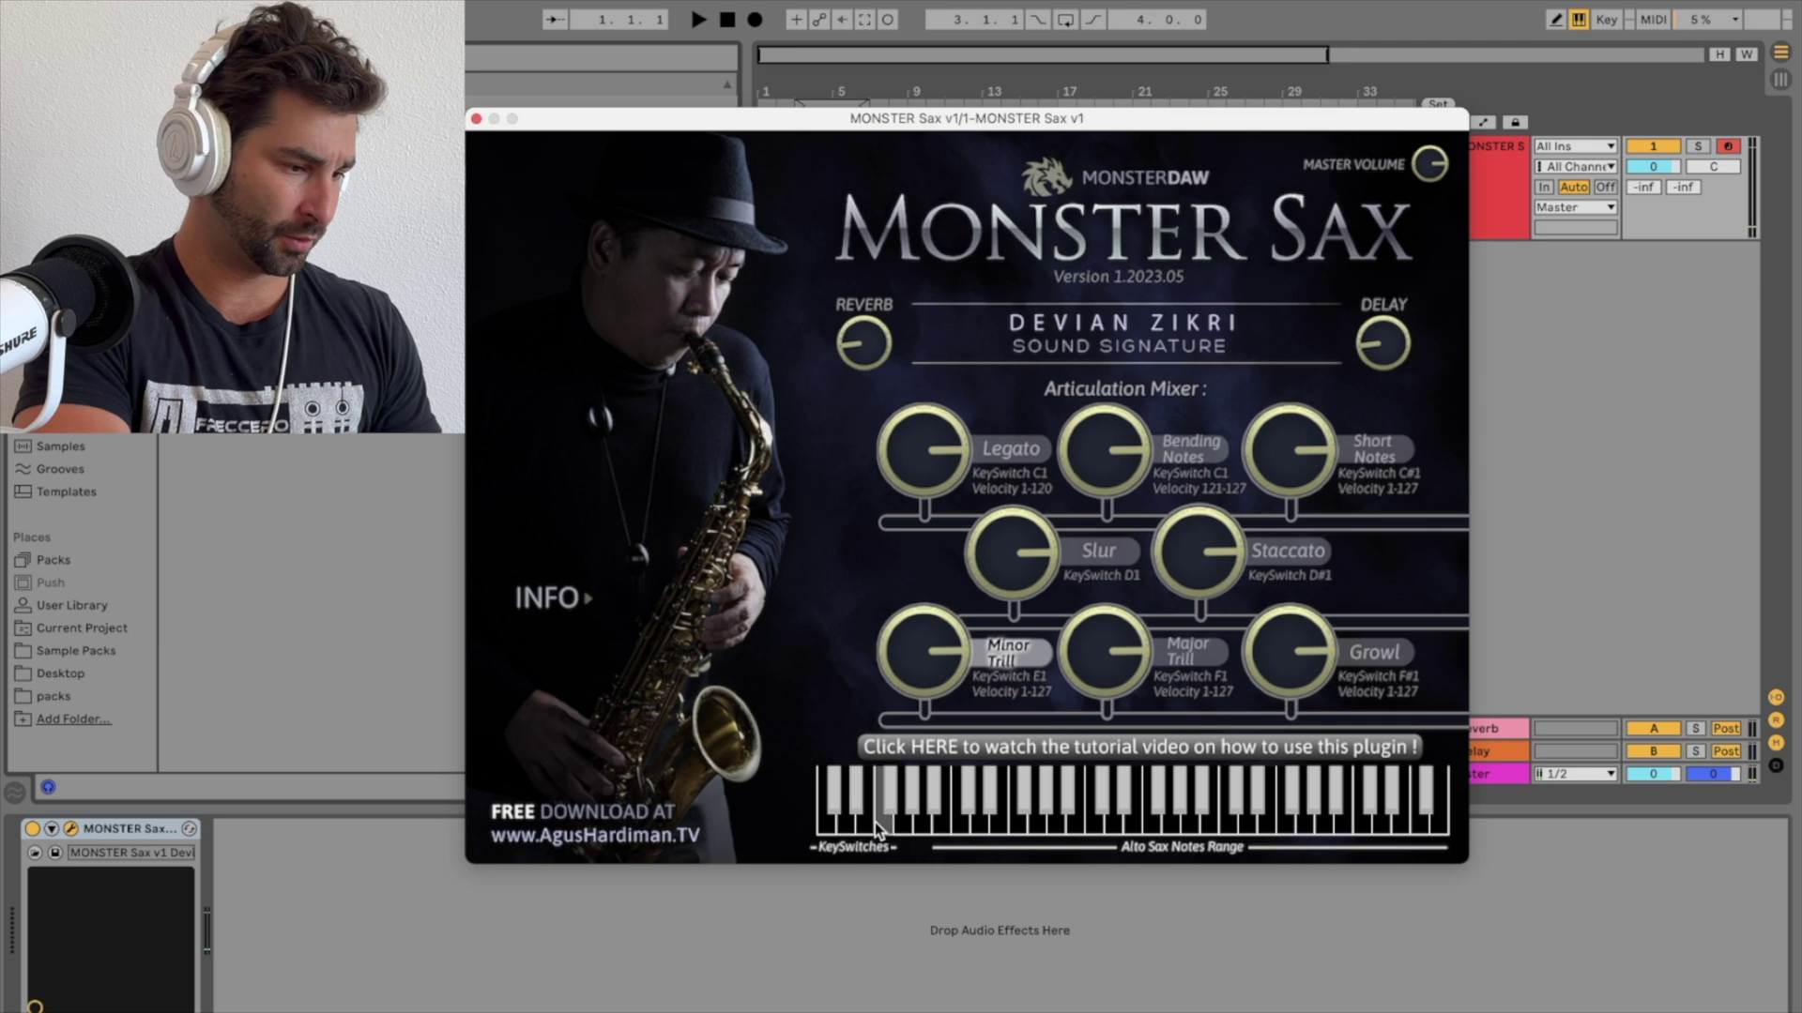
# Audition the Major Trill and Growl articulations with notes across the alto sax range.
pyautogui.click(881, 825)
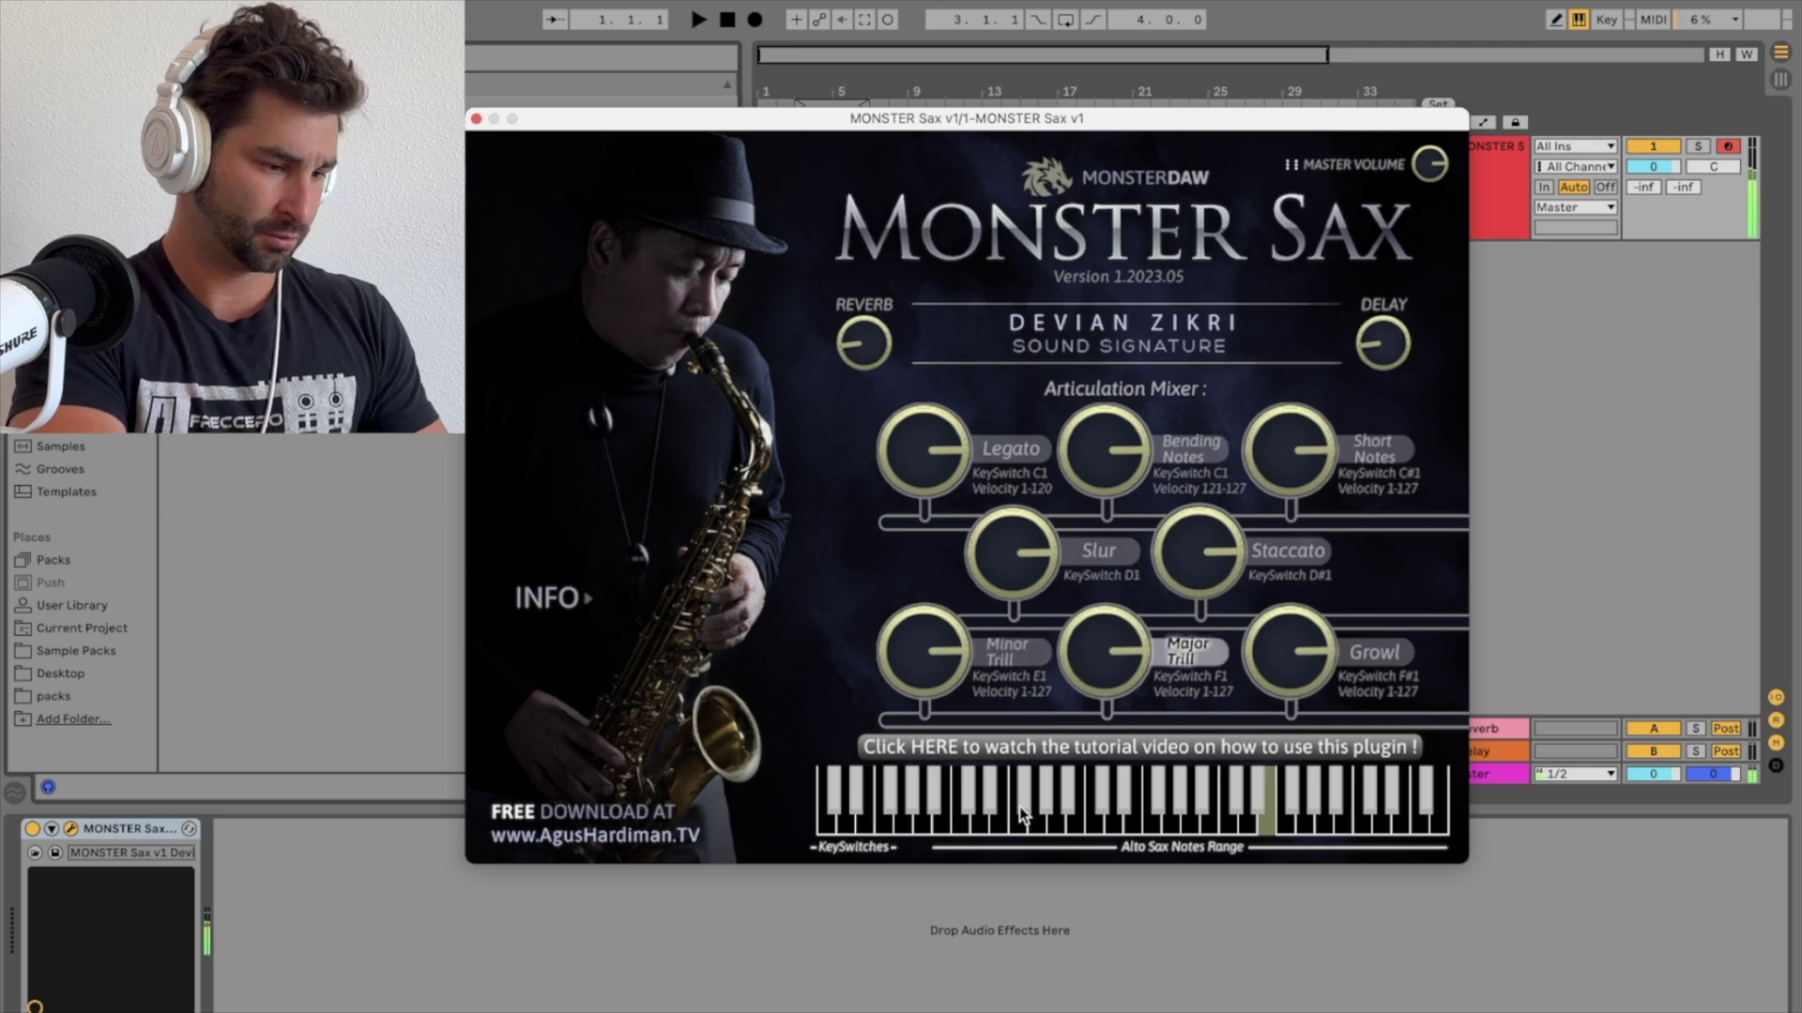
pyautogui.click(1089, 819)
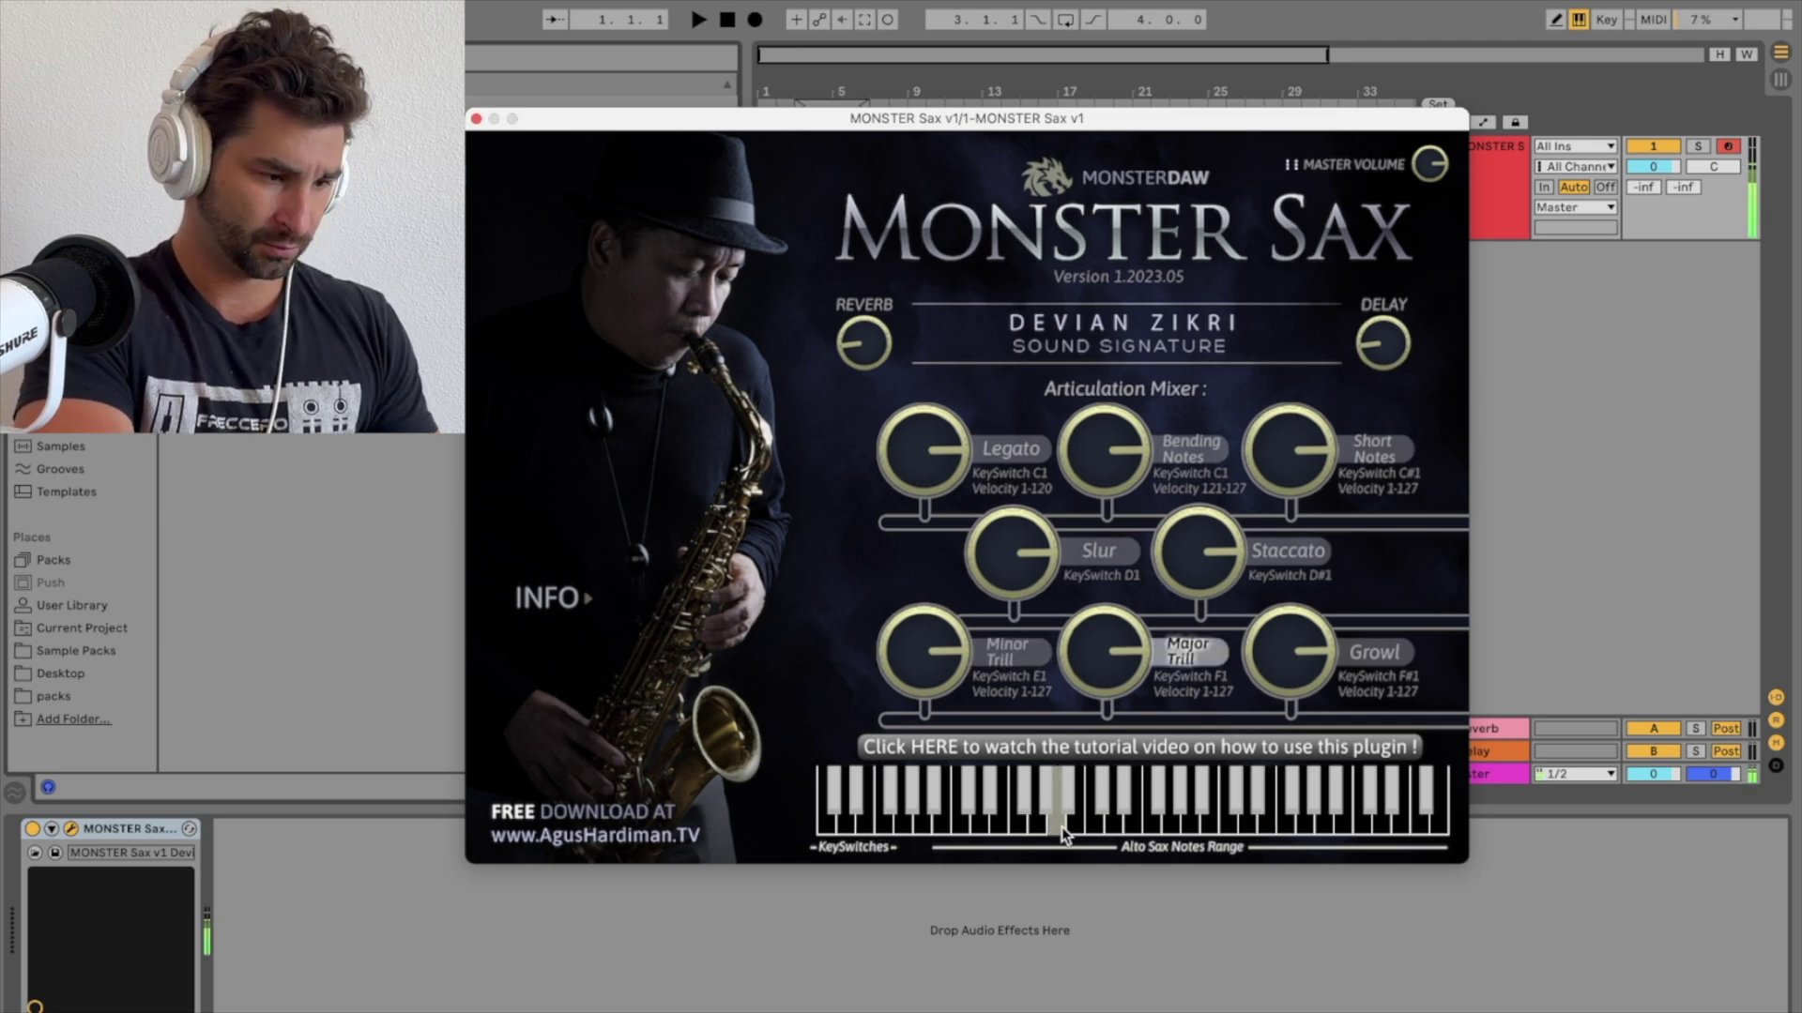
pyautogui.click(1062, 826)
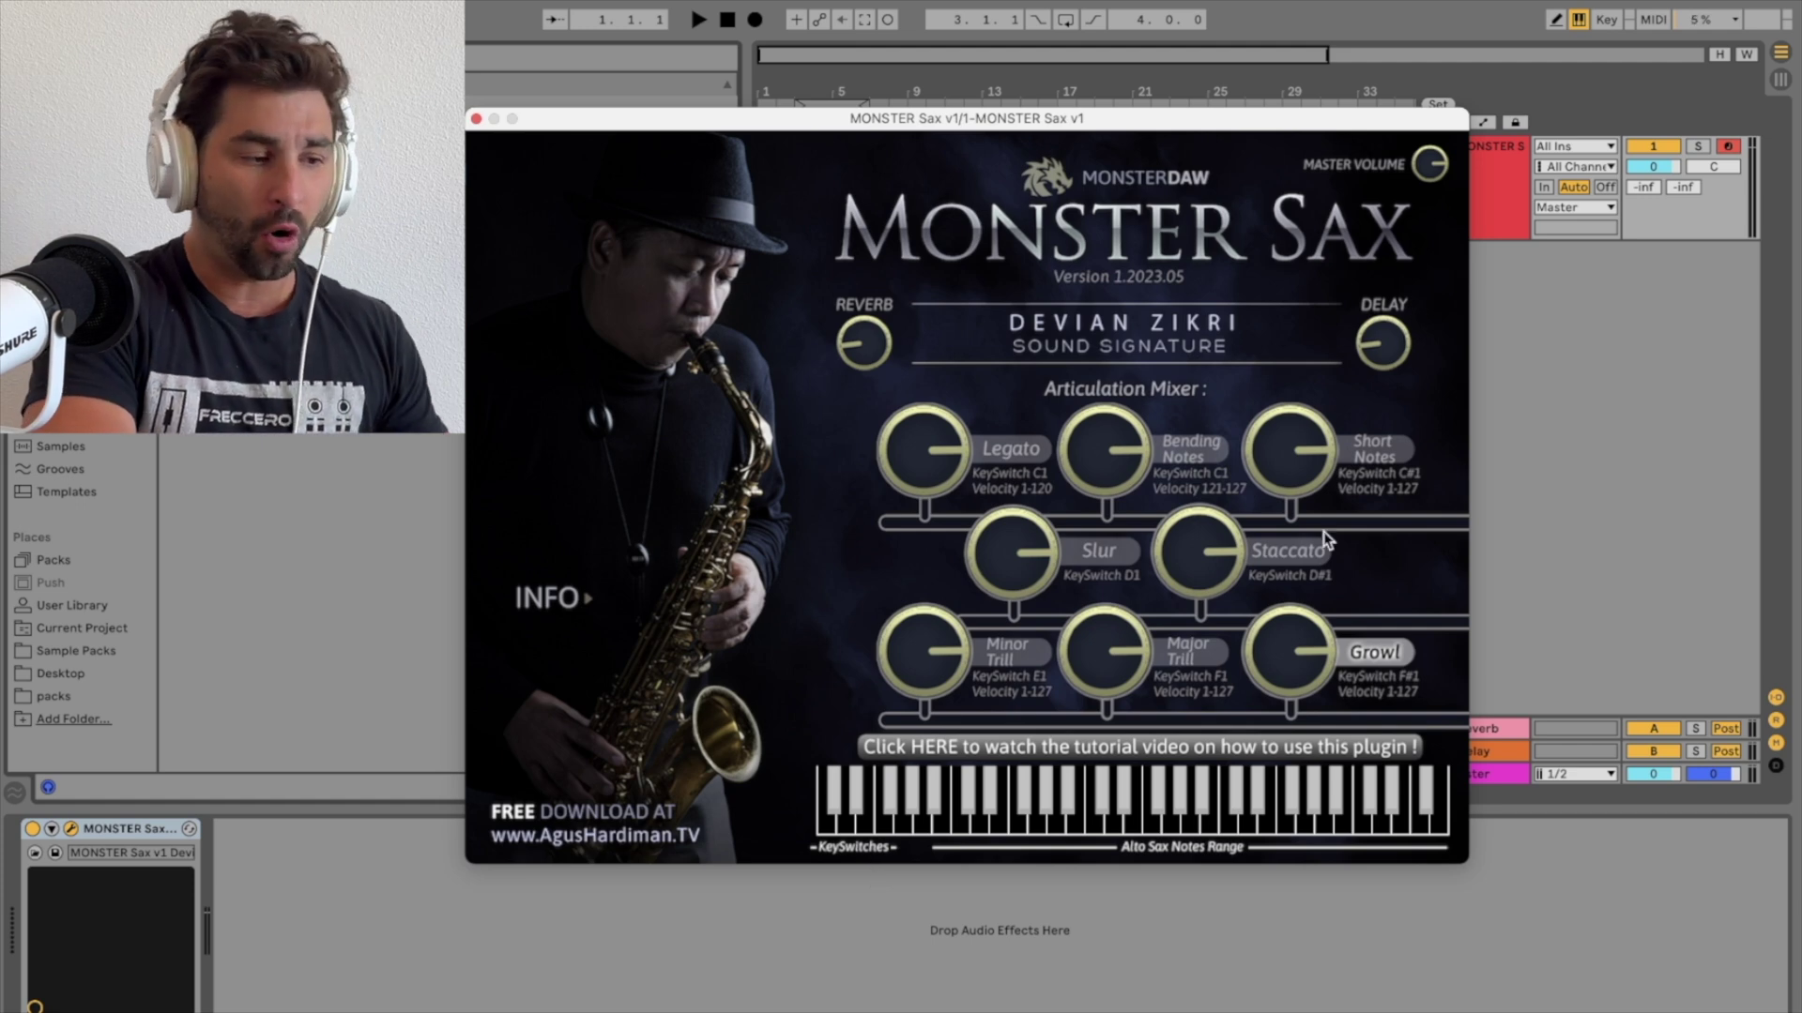
pyautogui.click(1268, 775)
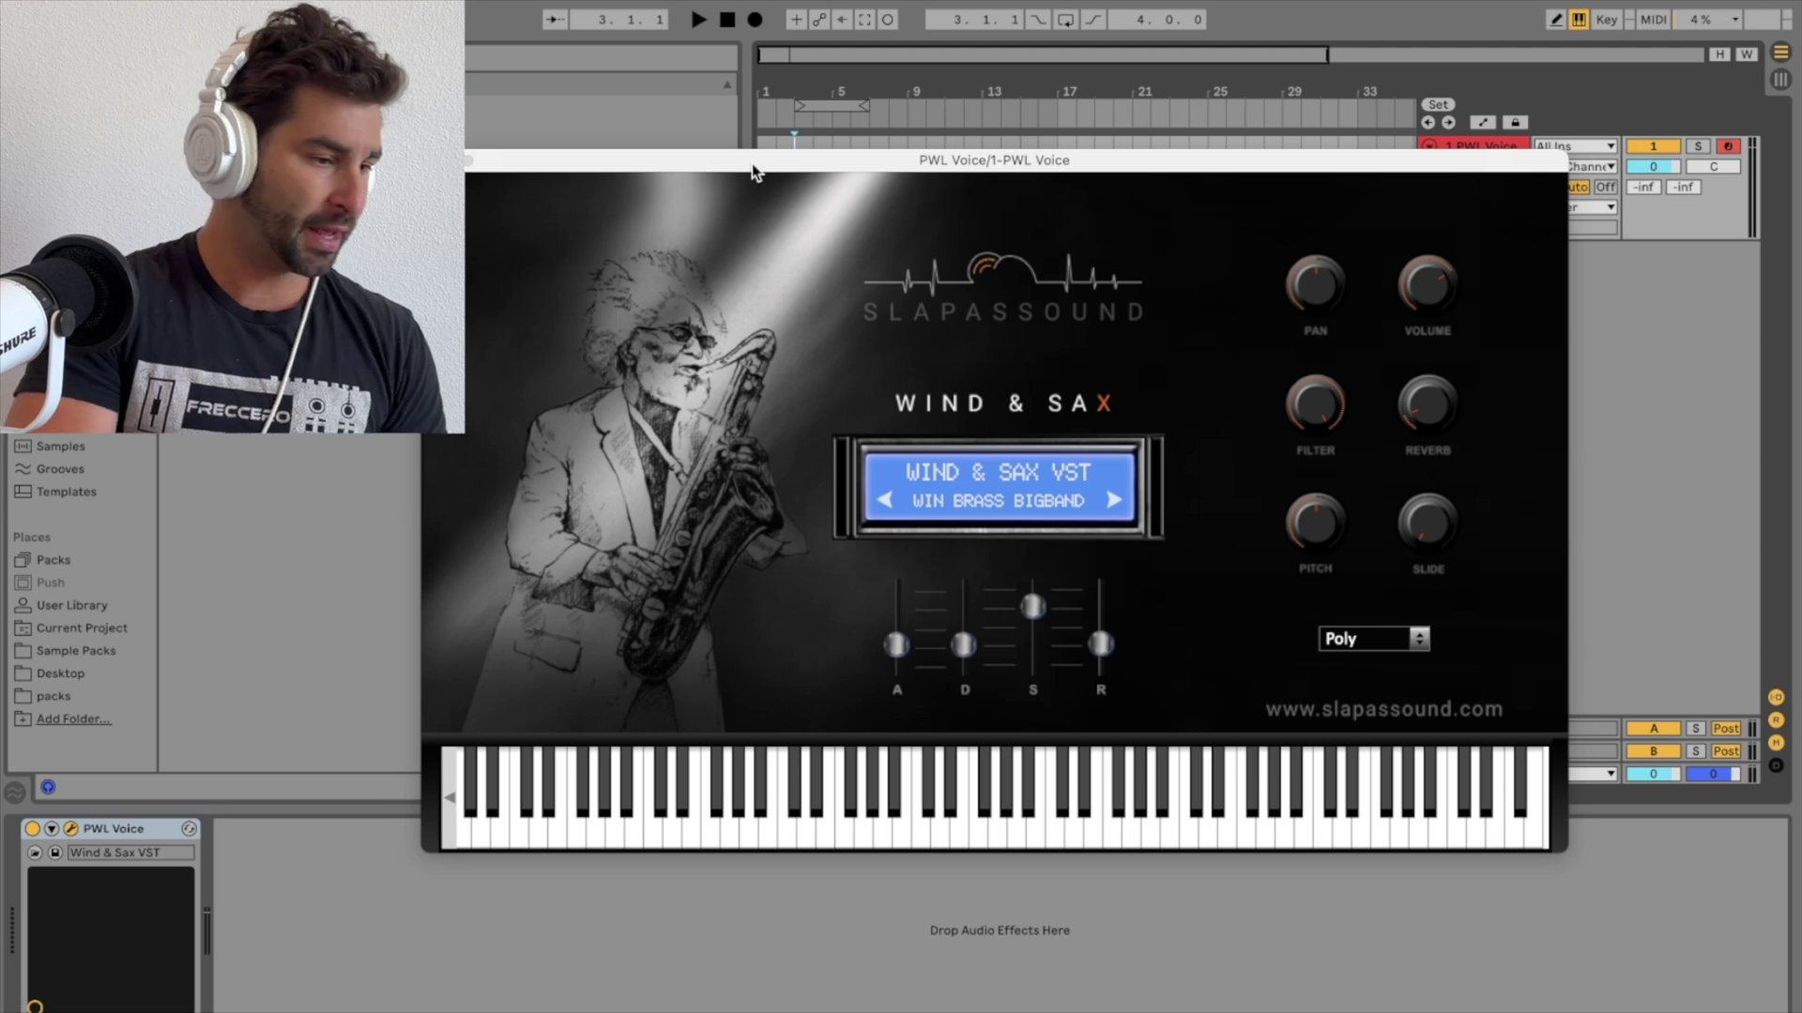
# Browse the Wind & Sax preset list and load the win SAX alto preset.
pyautogui.click(981, 509)
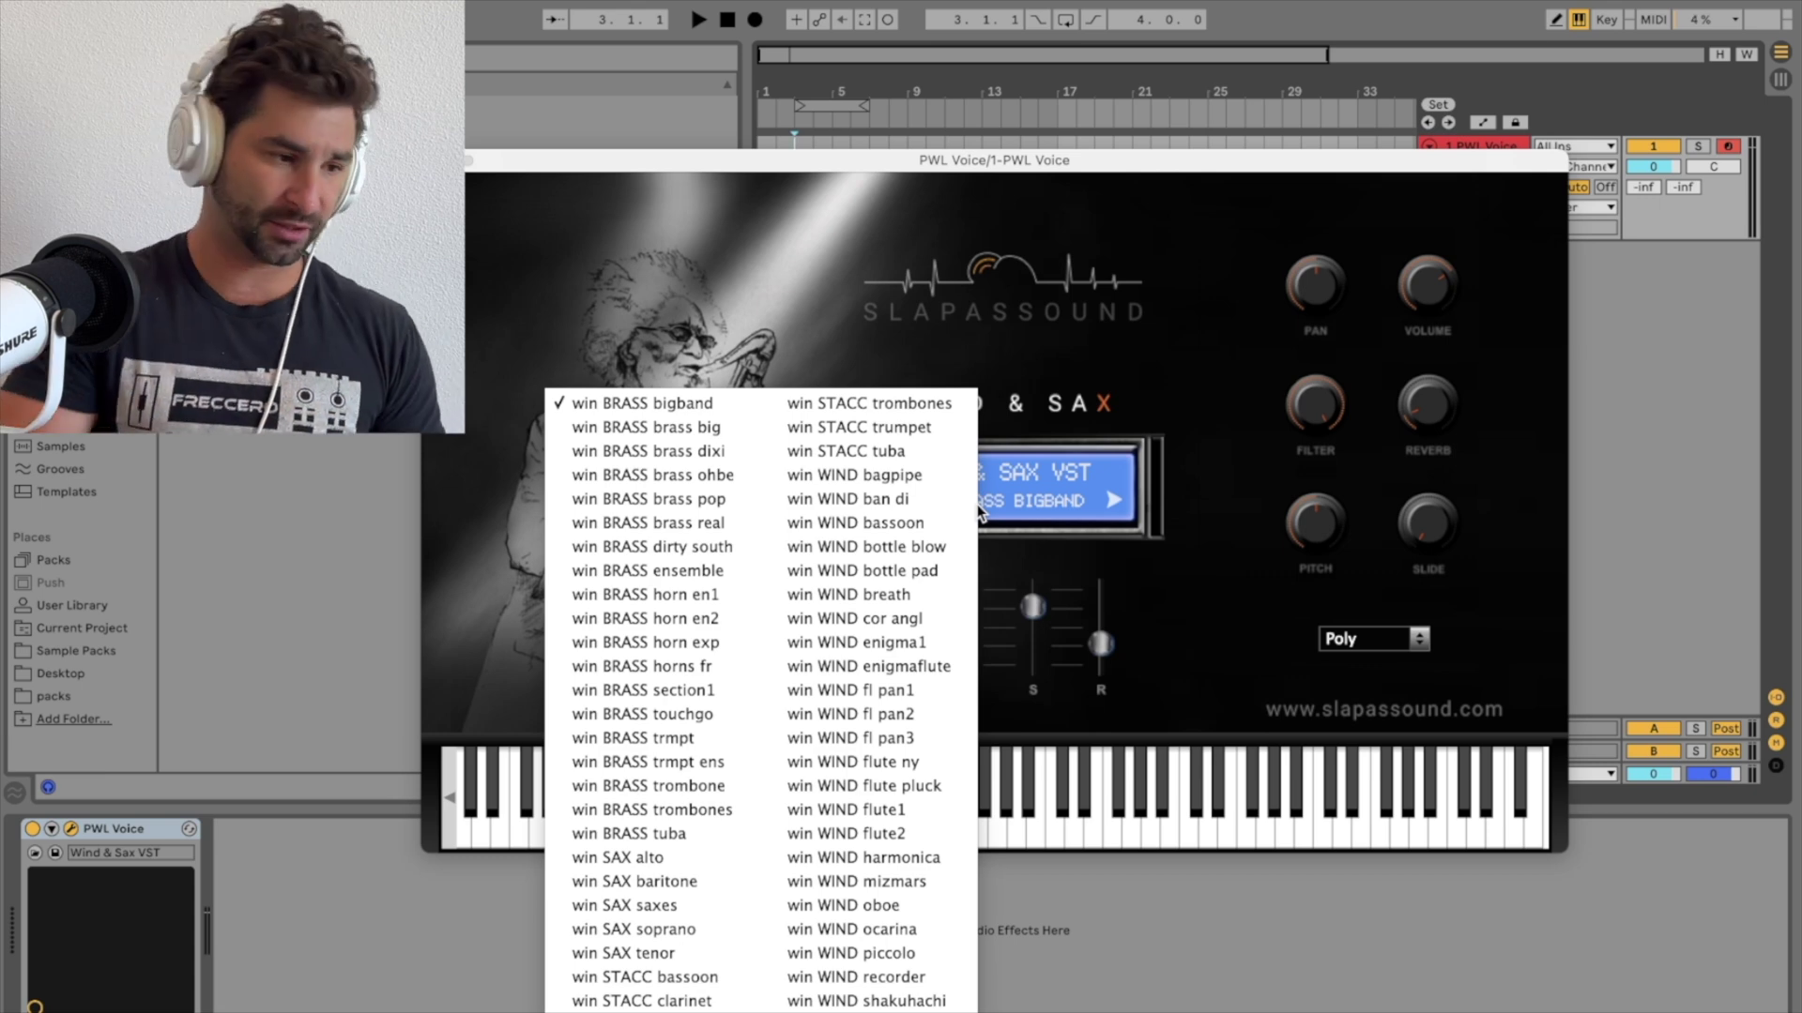
pyautogui.click(849, 287)
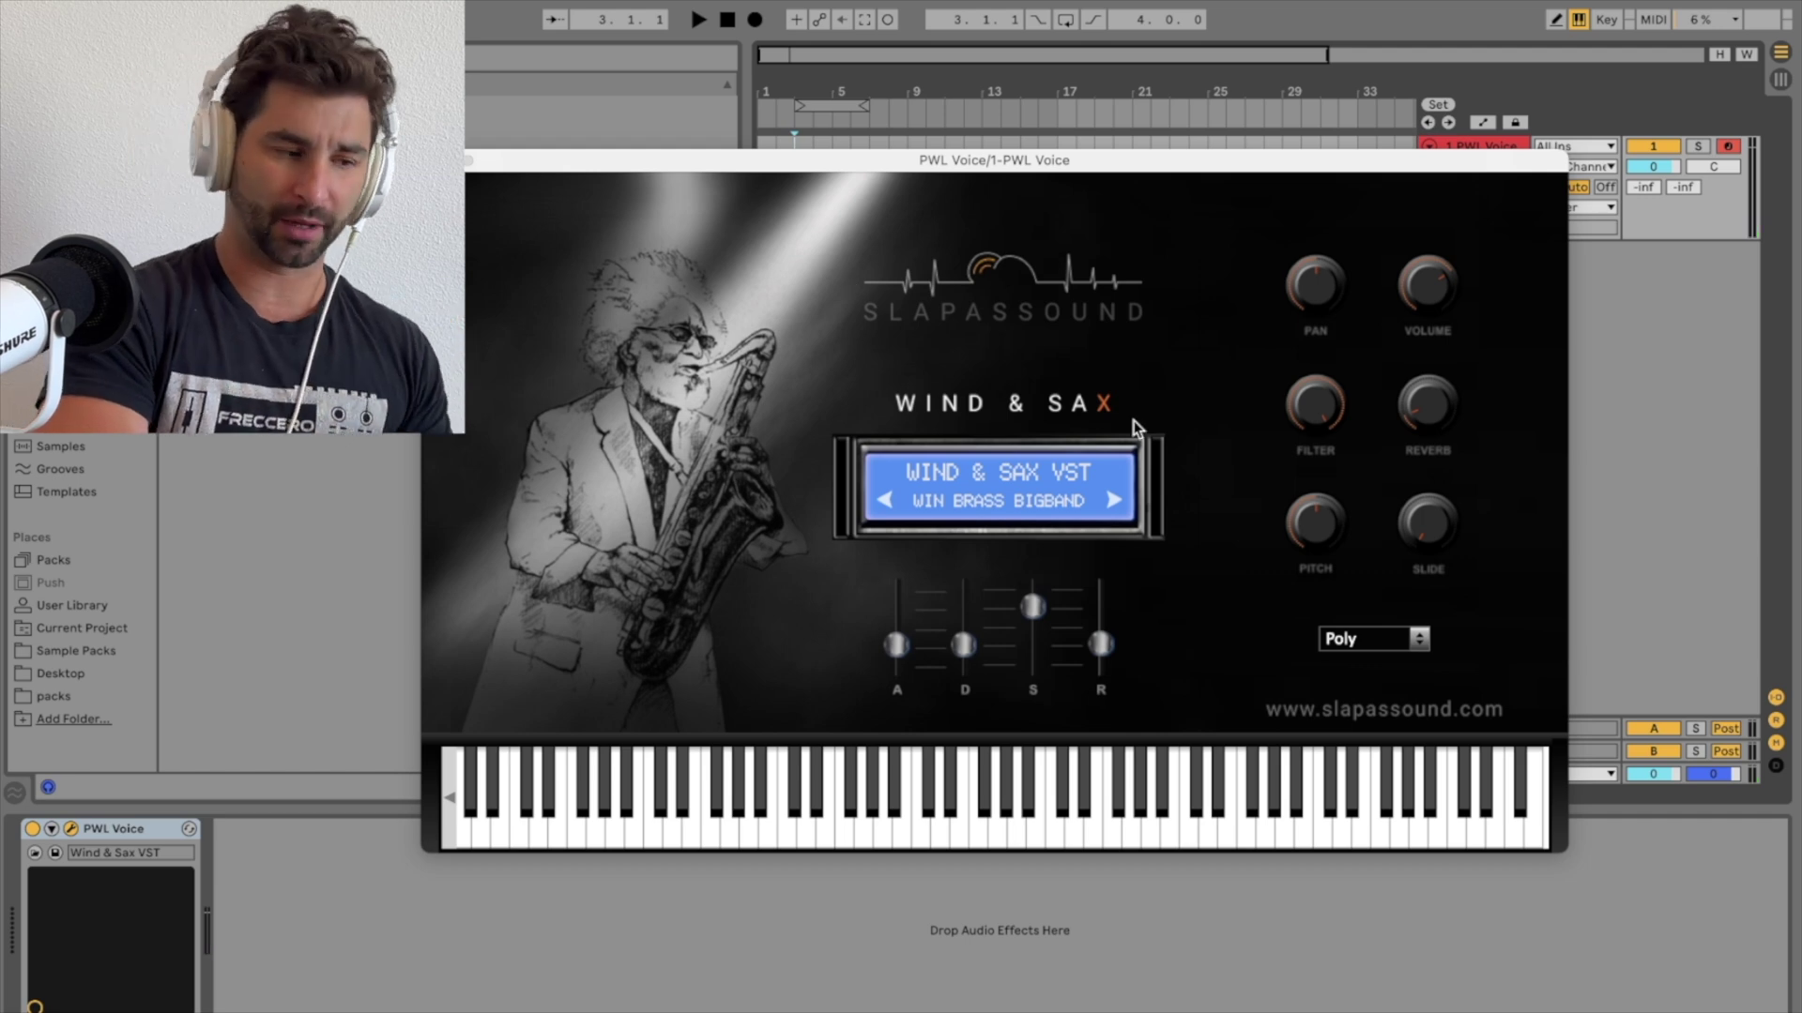
pyautogui.click(1024, 515)
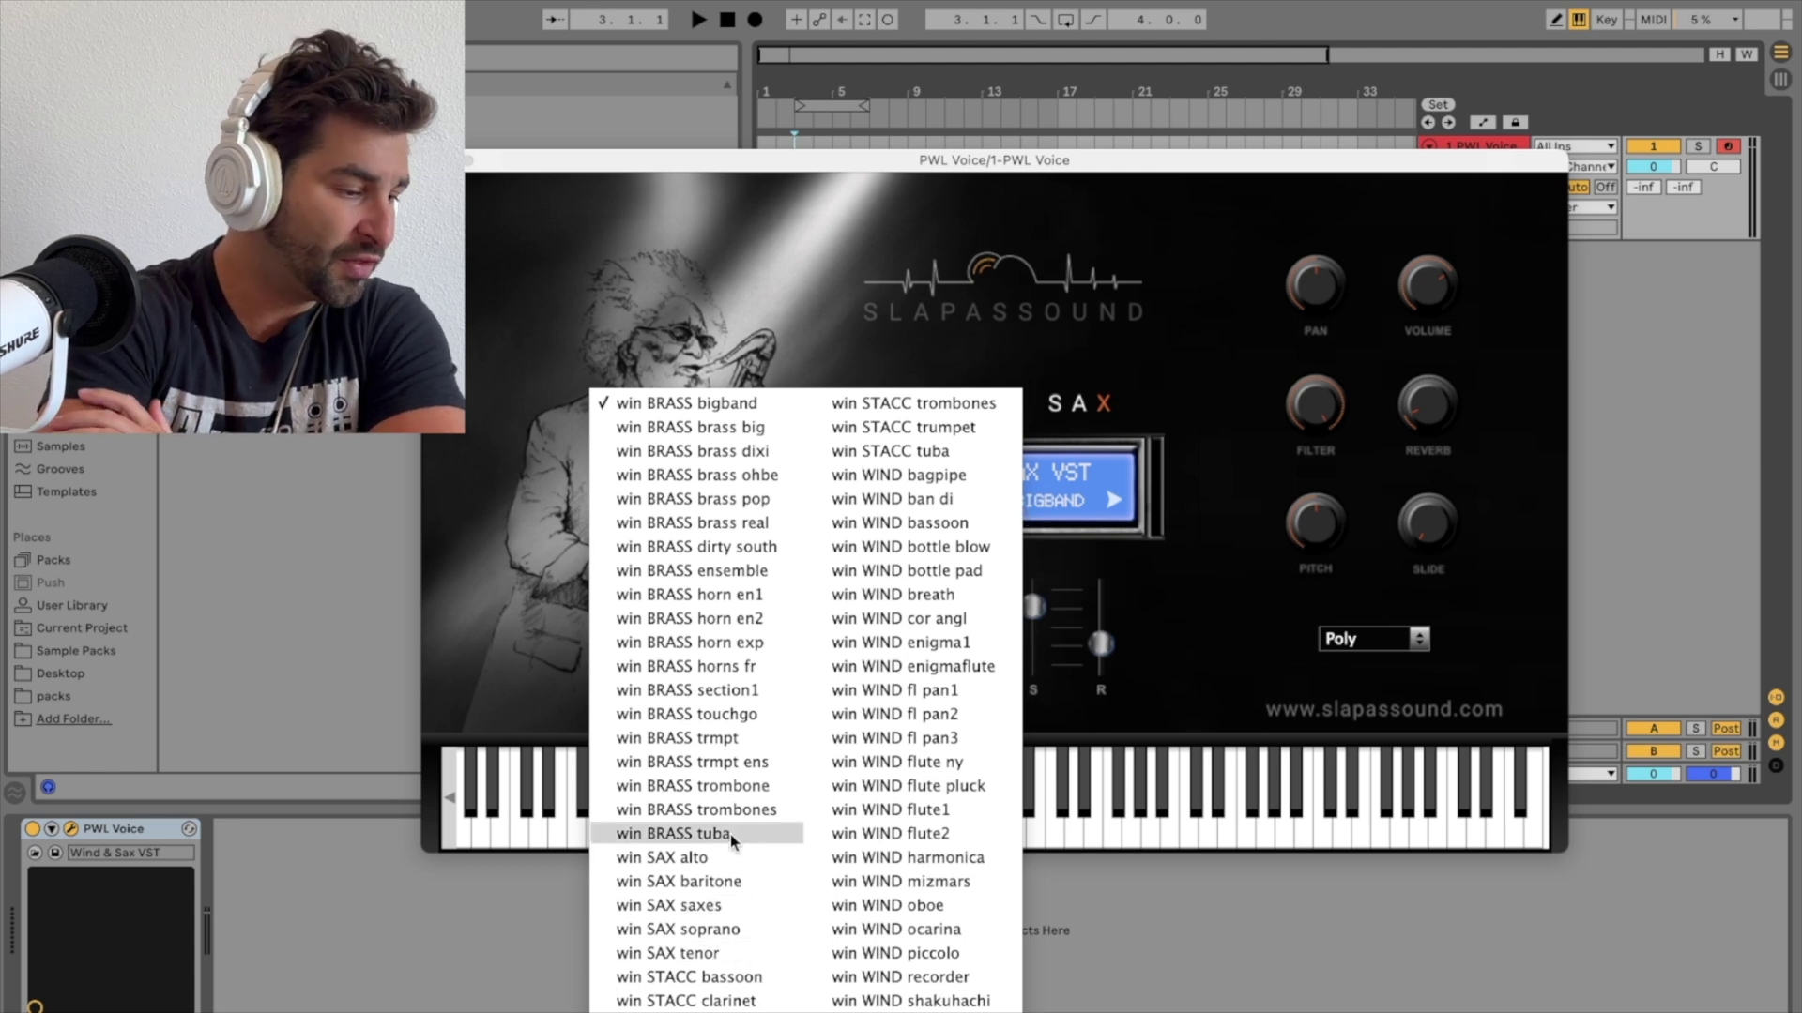
pyautogui.click(716, 858)
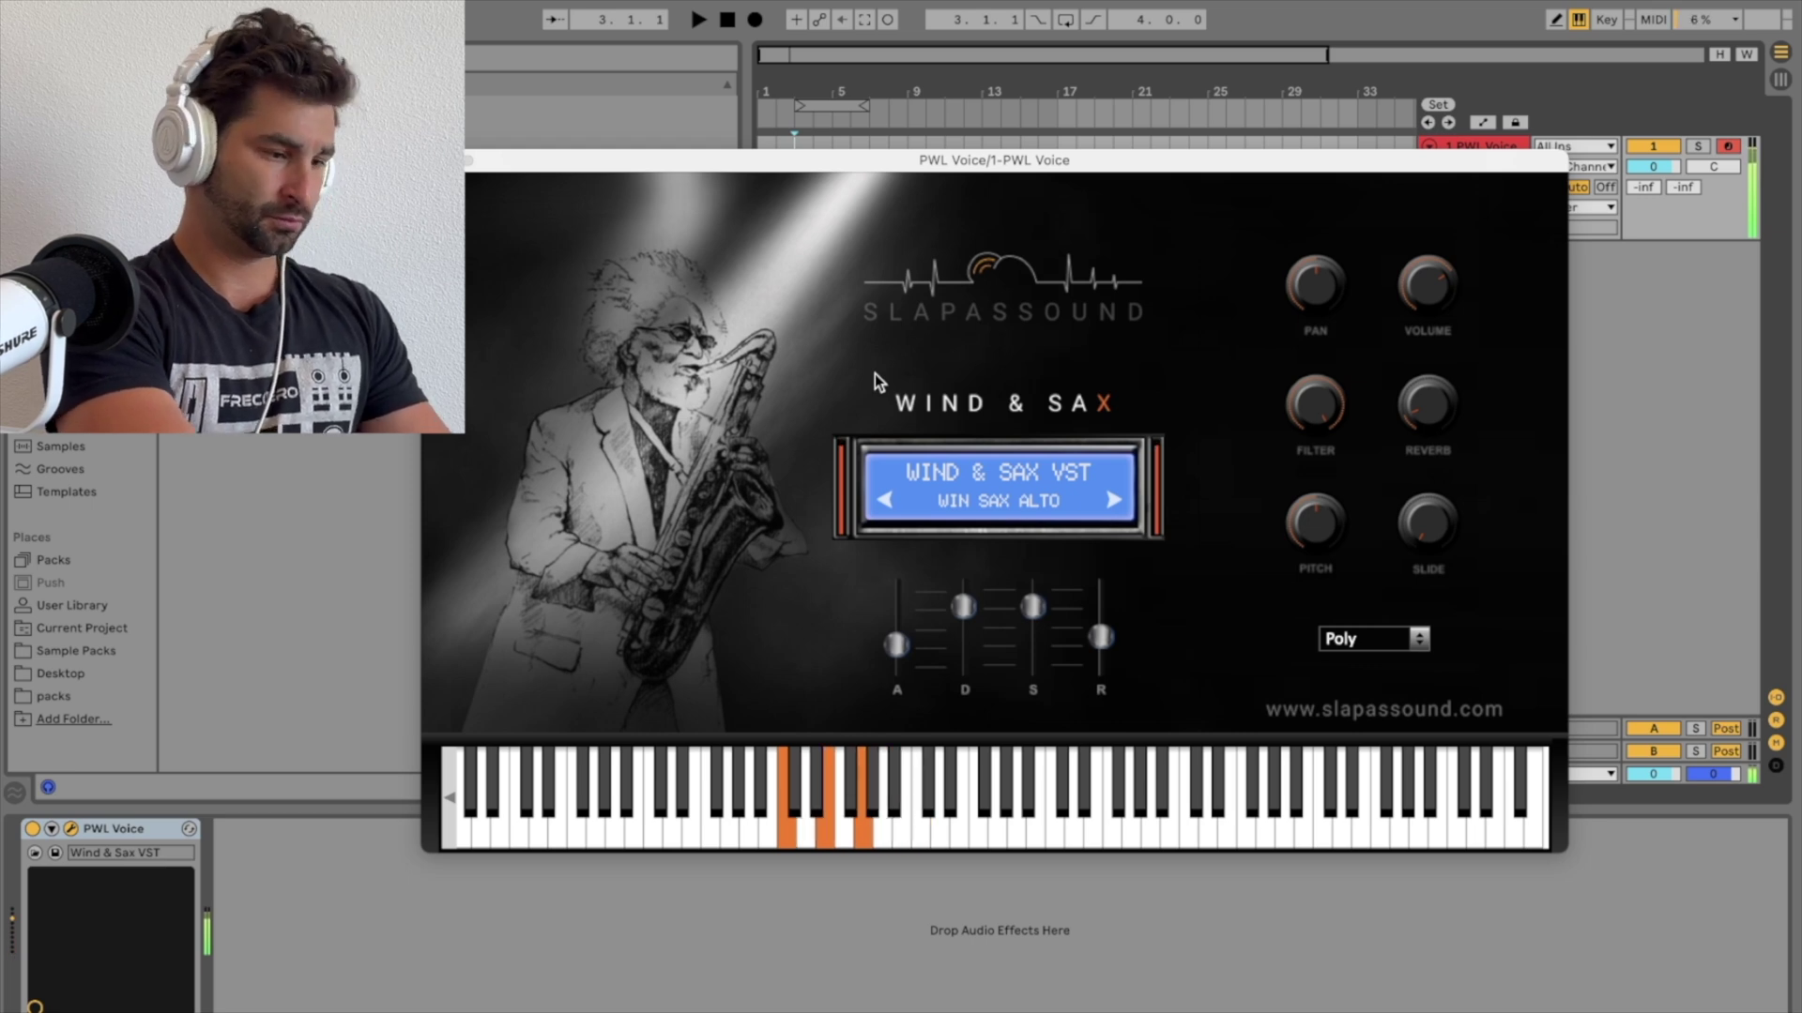
# Try the win SAX baritone preset and load win SAX saxes after it.
pyautogui.click(1114, 502)
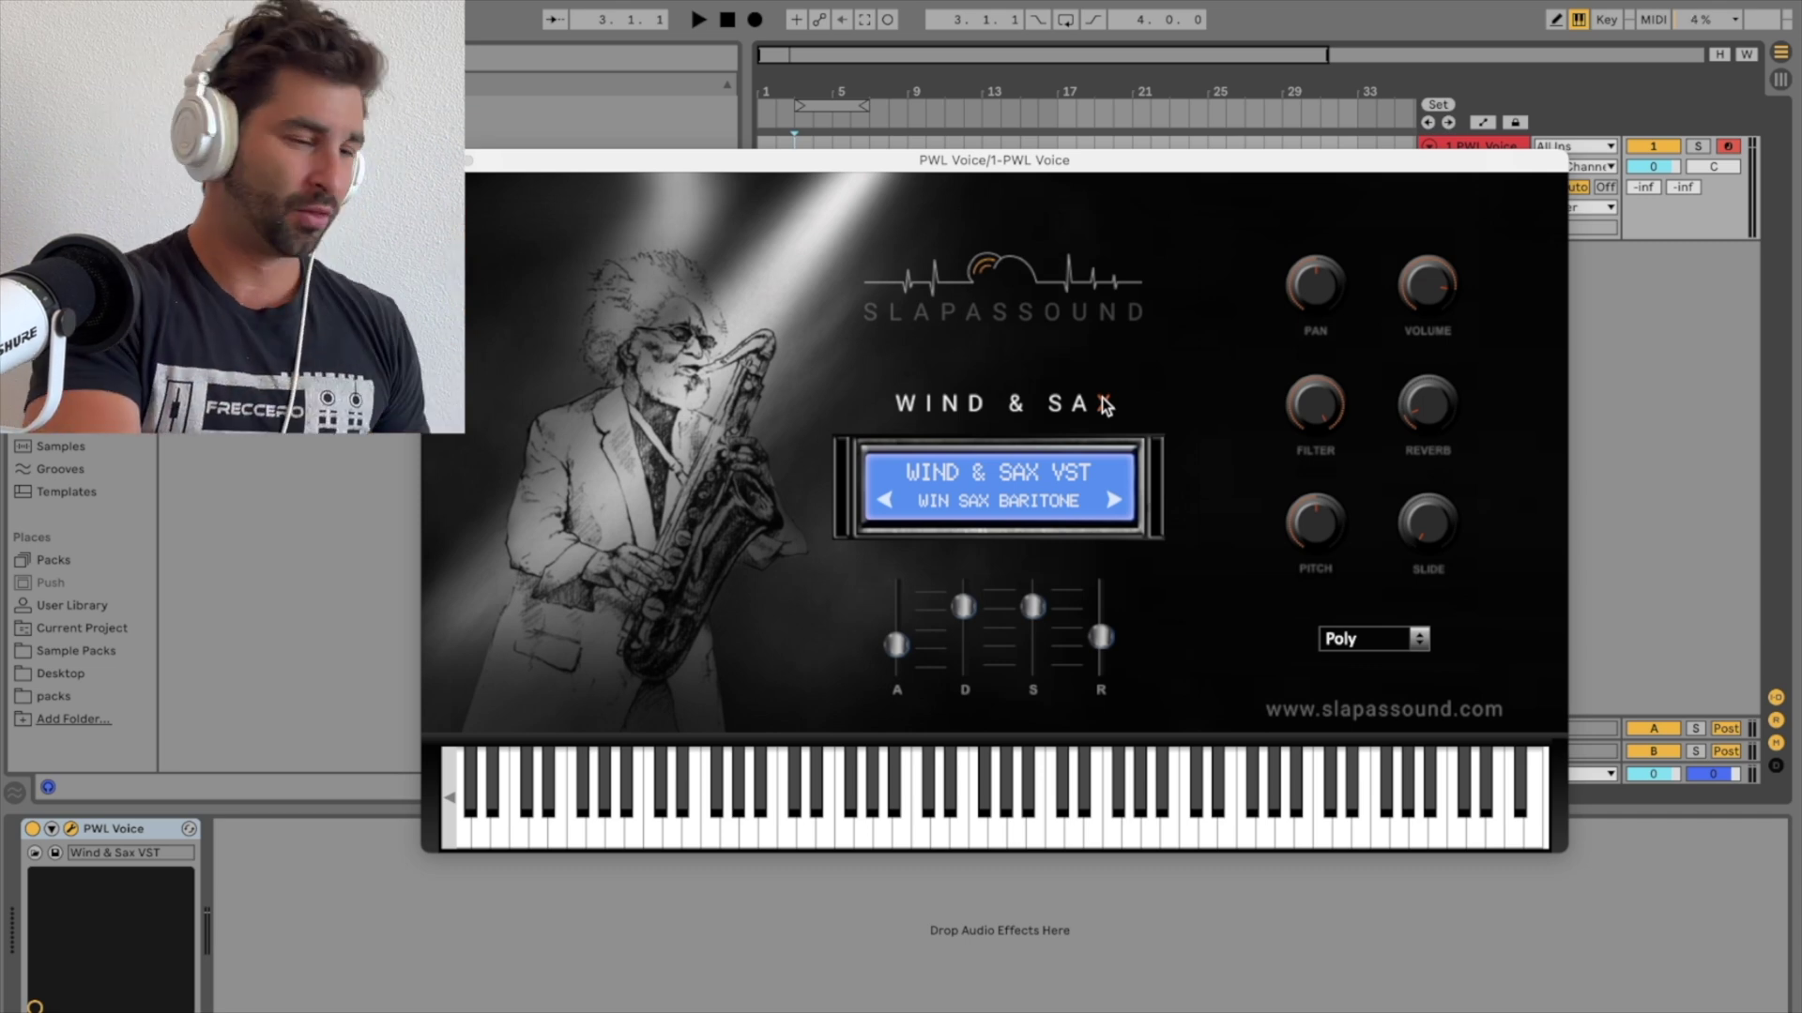
pyautogui.click(1012, 507)
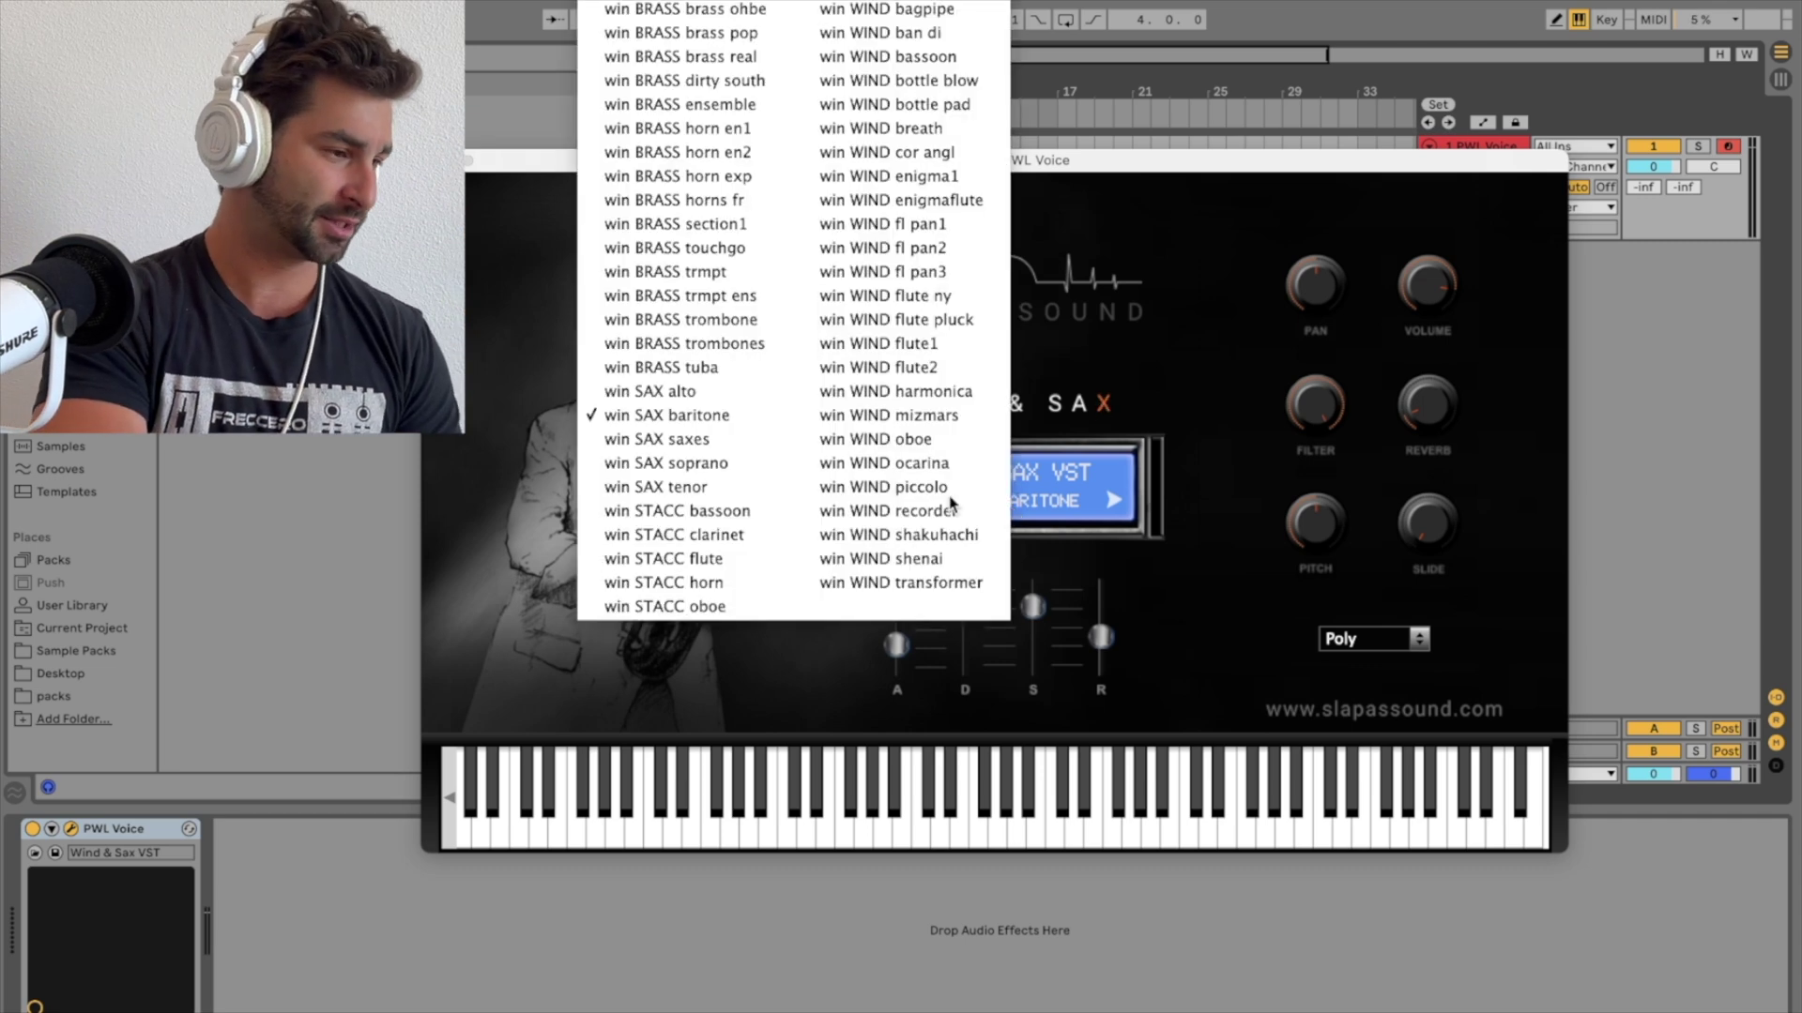
pyautogui.click(717, 441)
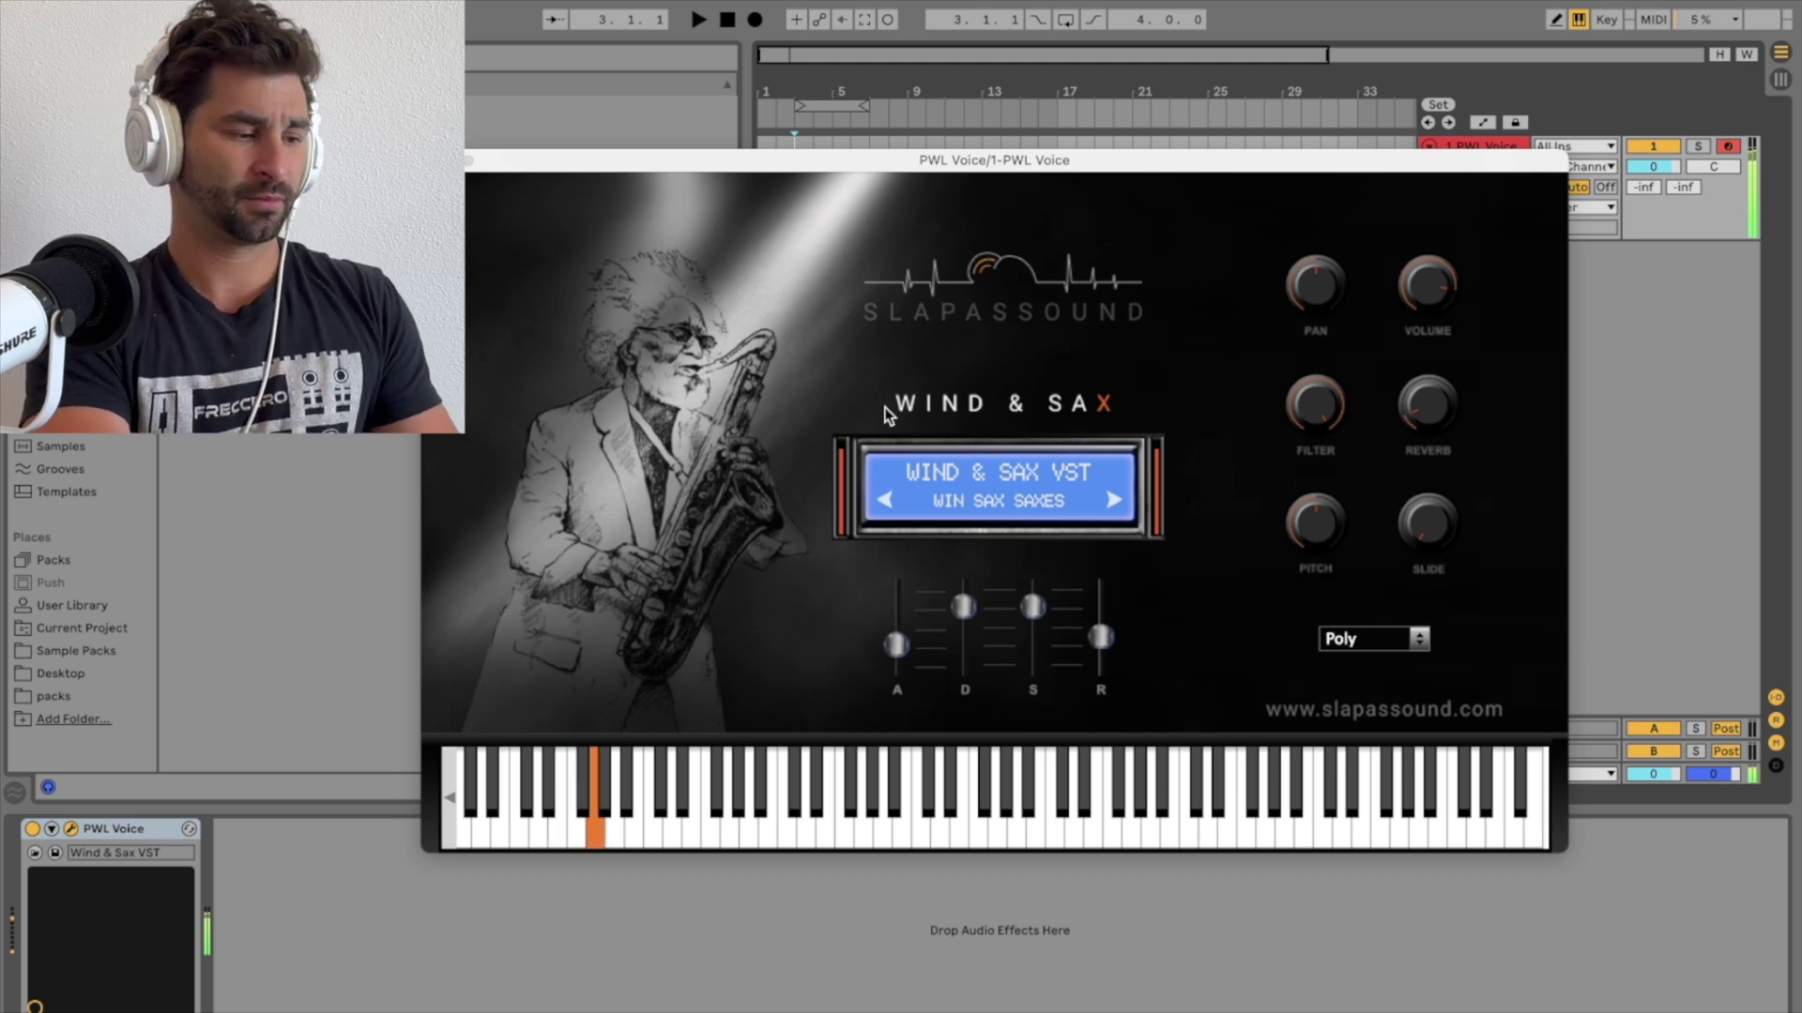
# Load the win SAX soprano preset for a listen, followed by win SAX tenor.
pyautogui.click(989, 513)
pyautogui.click(692, 928)
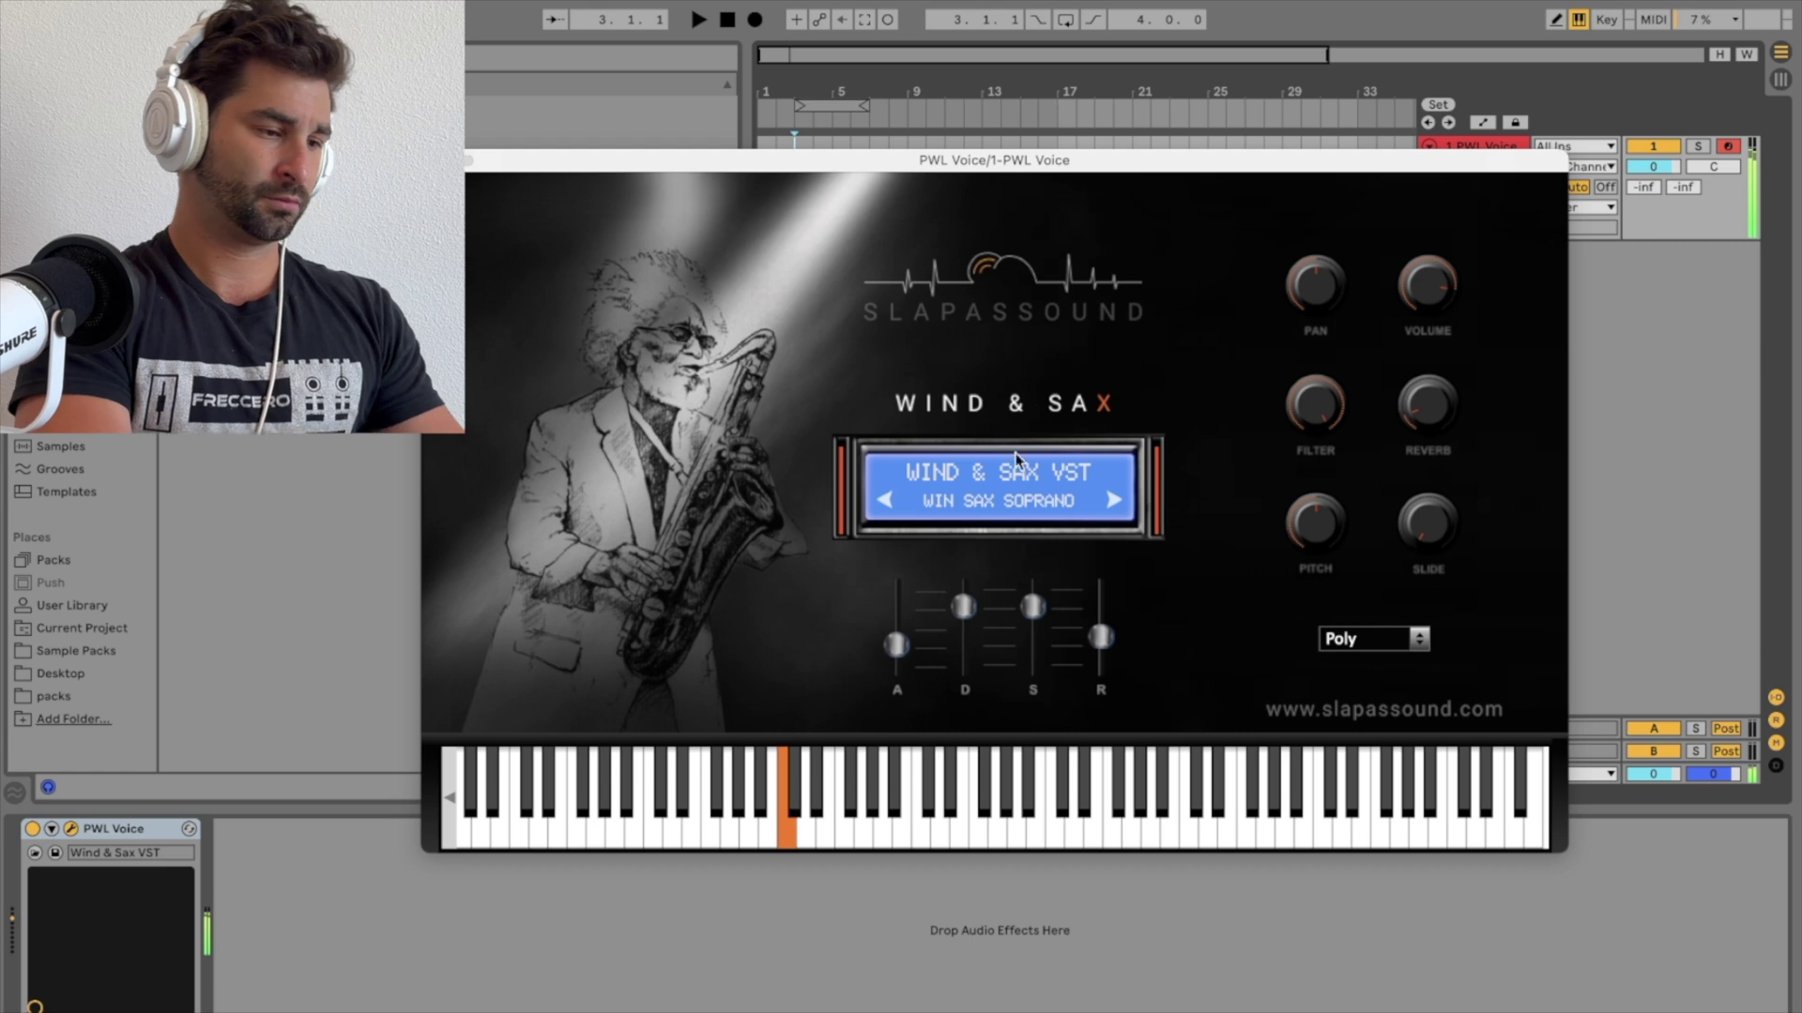
pyautogui.click(995, 507)
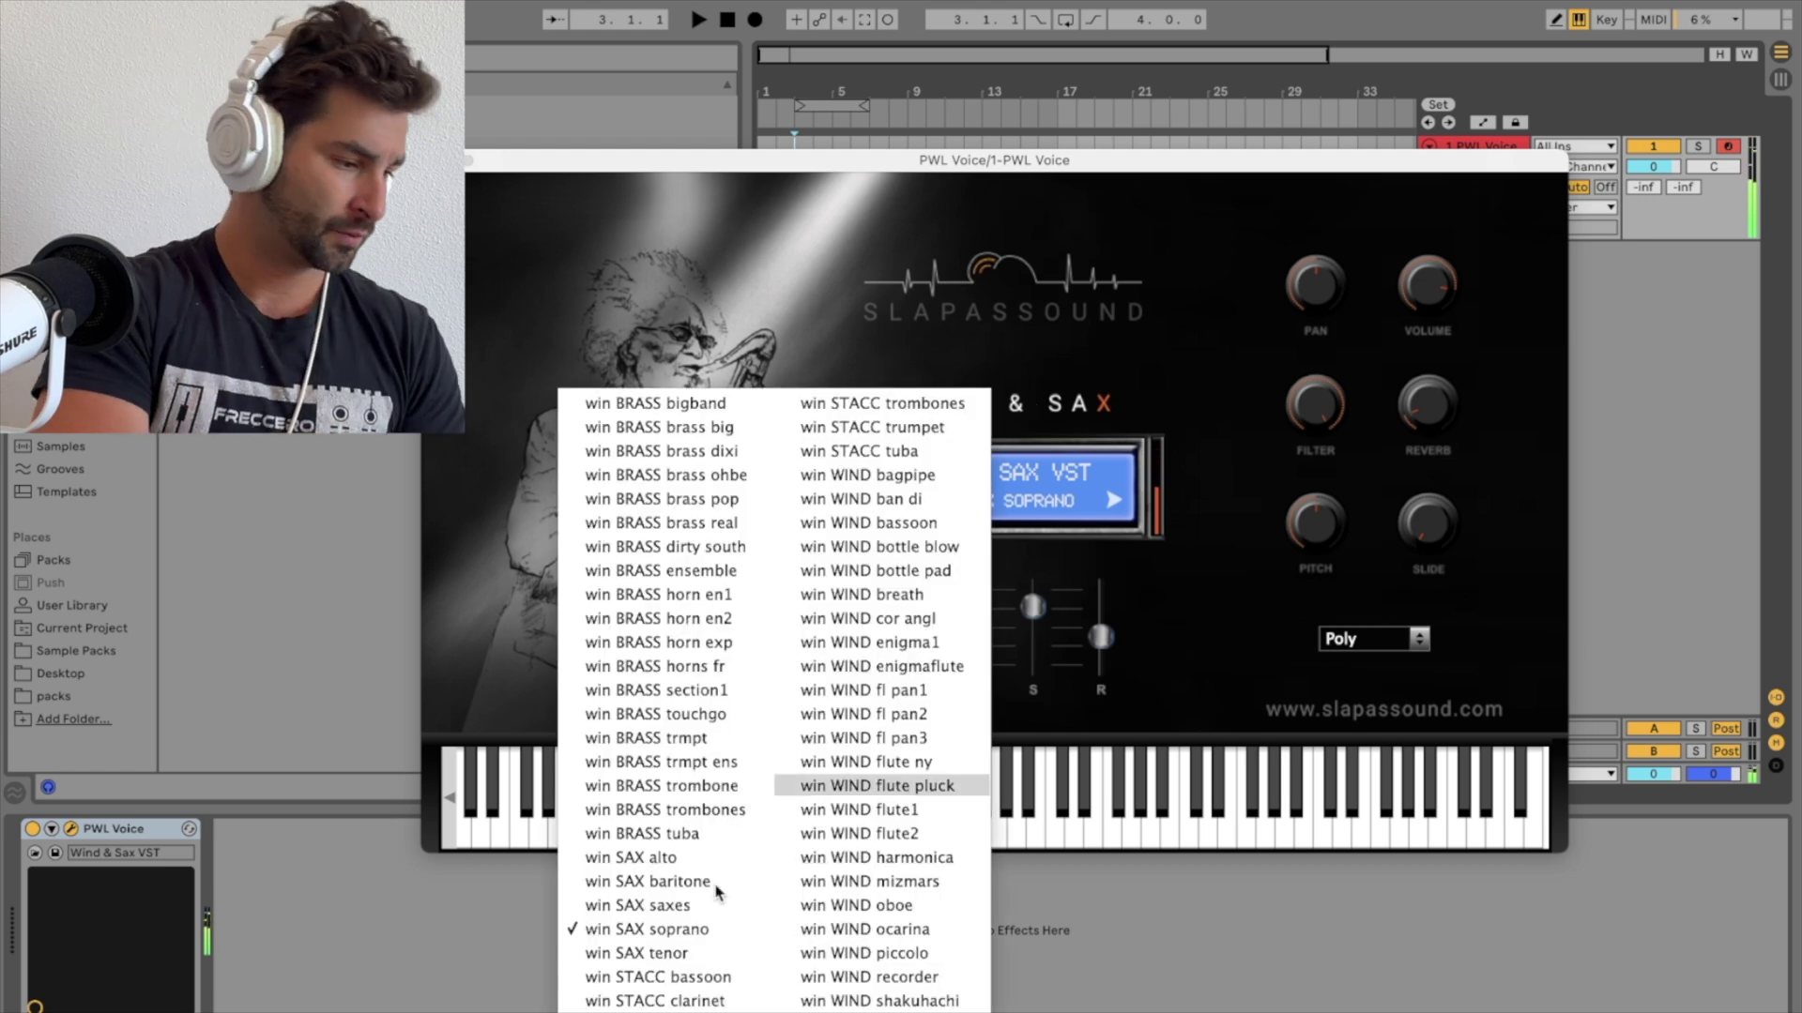
pyautogui.click(667, 954)
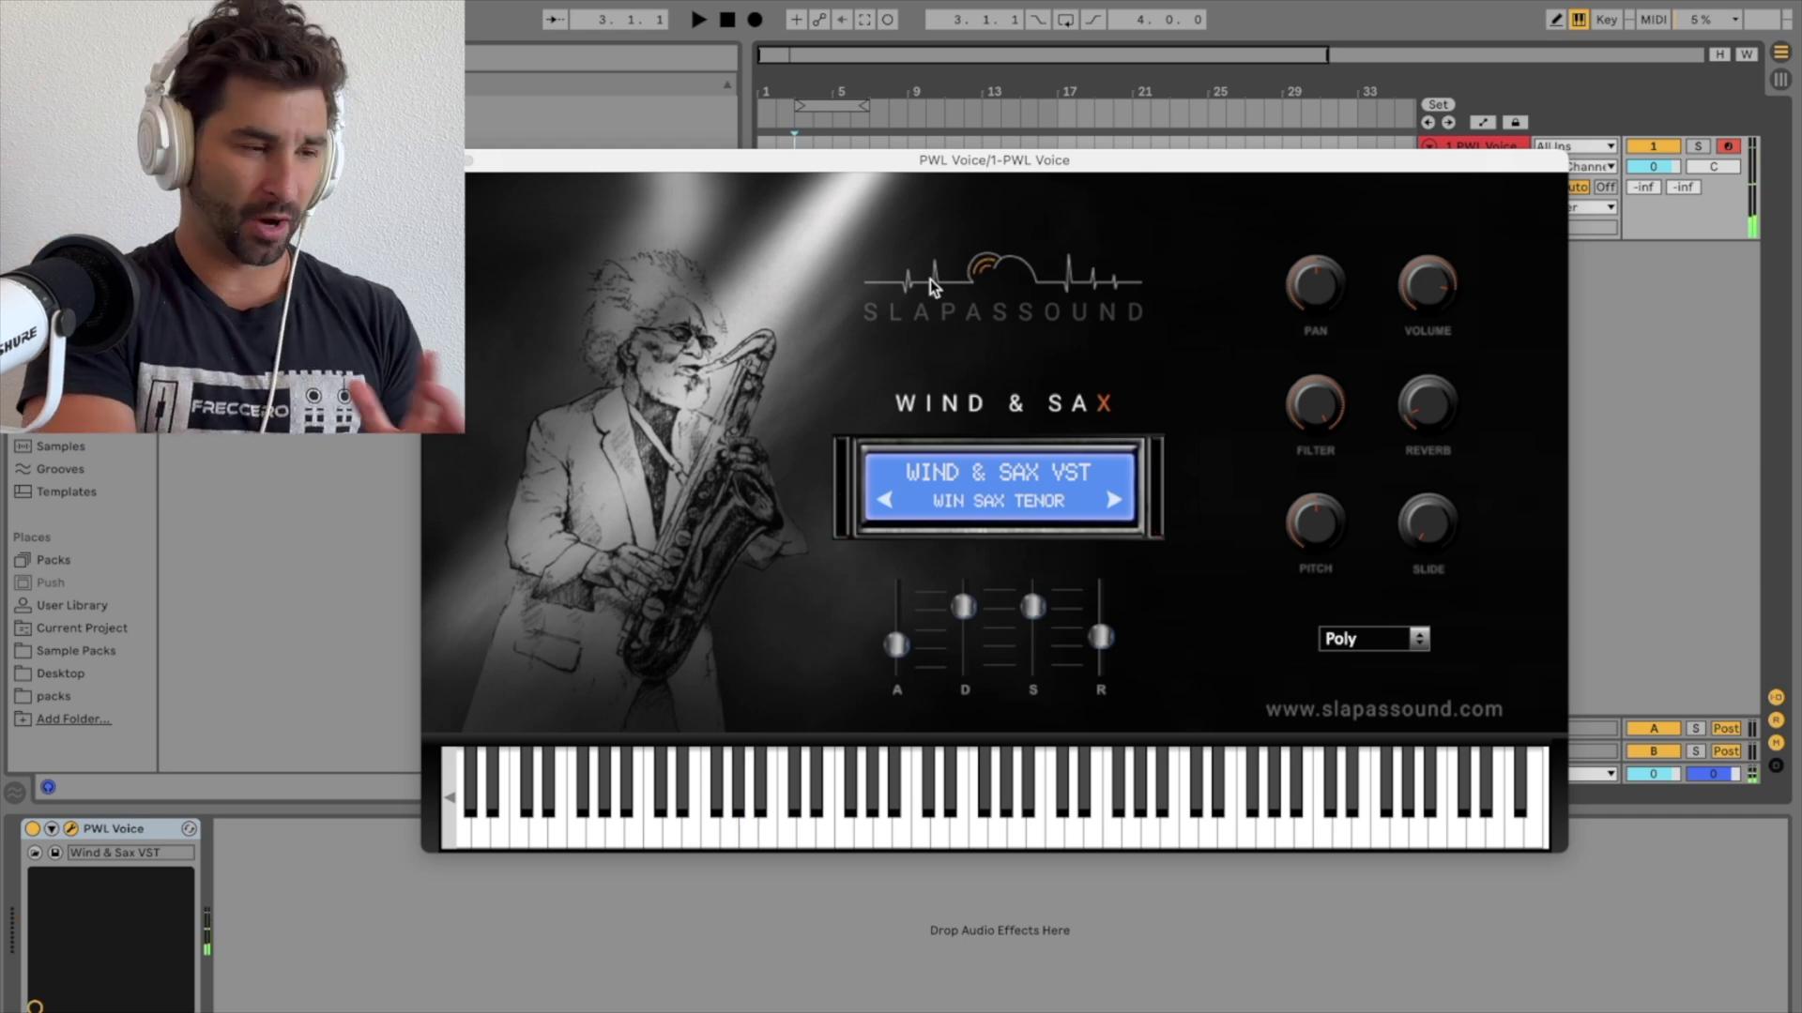
pyautogui.click(1011, 505)
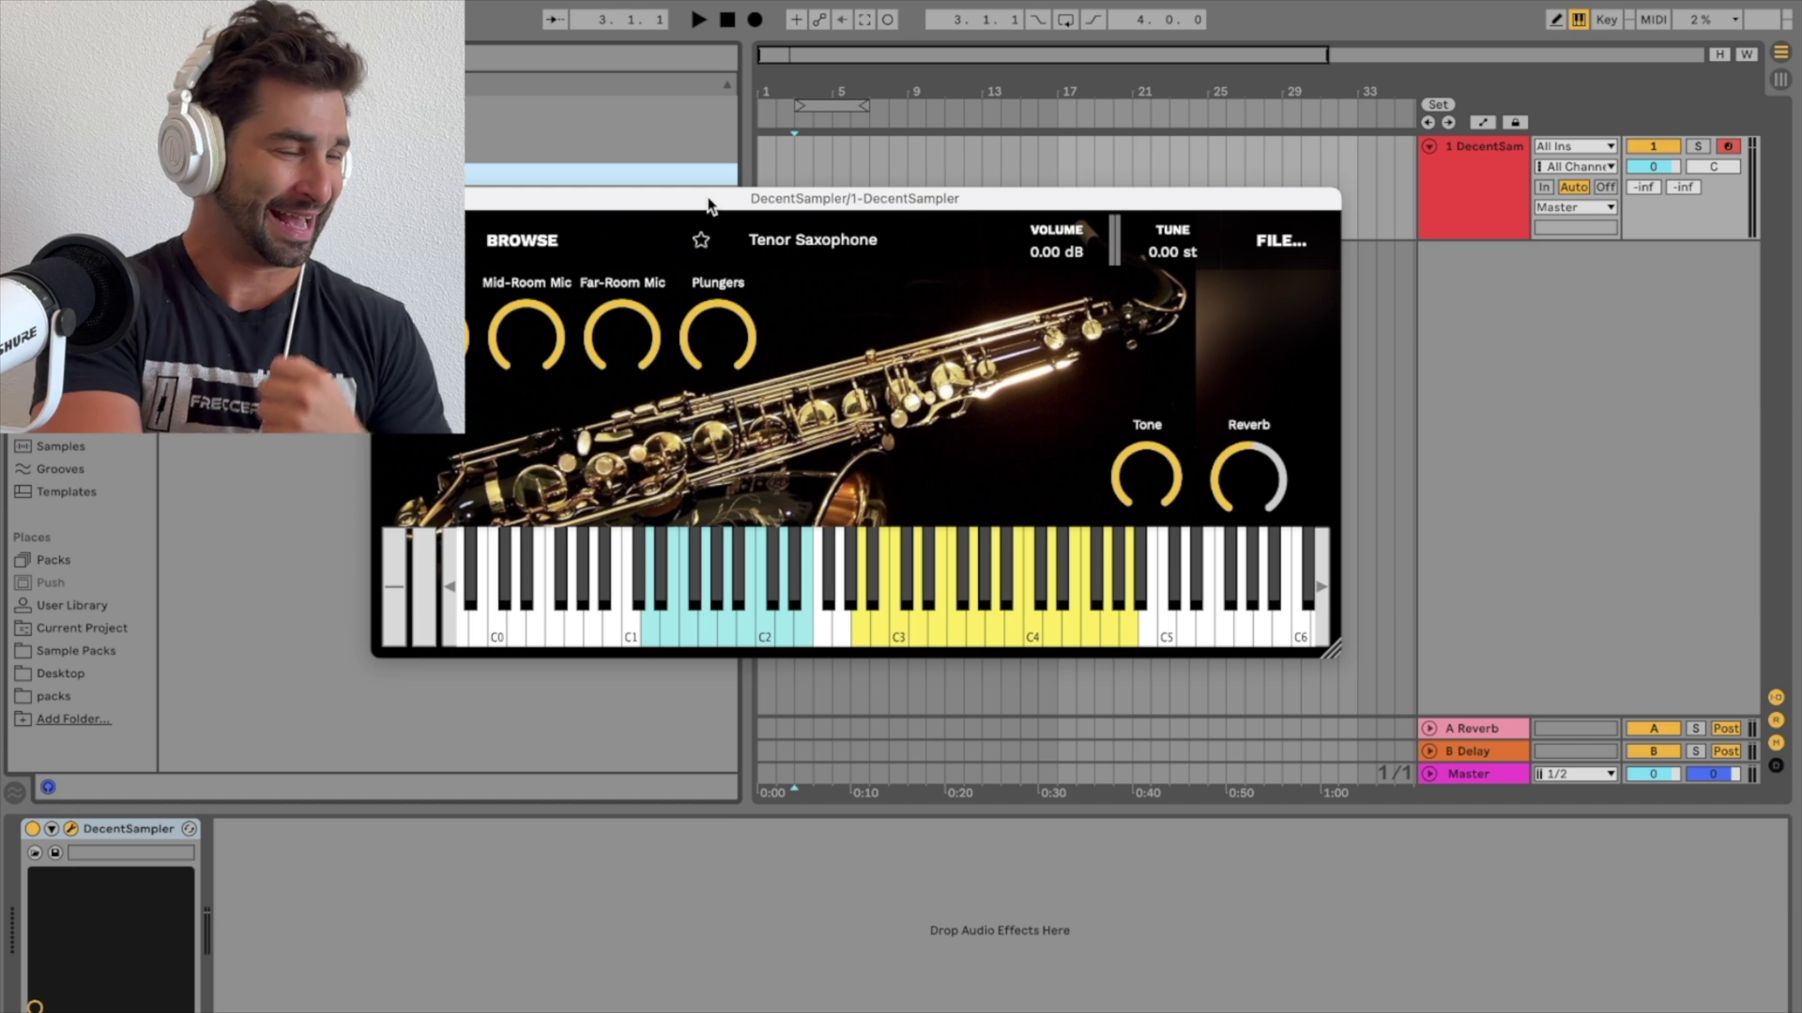
# Move the DecentSampler window slightly aside and play notes on its Tenor Saxophone to audition the sound.
pyautogui.moveTo(709, 206); pyautogui.dragTo(736, 206)
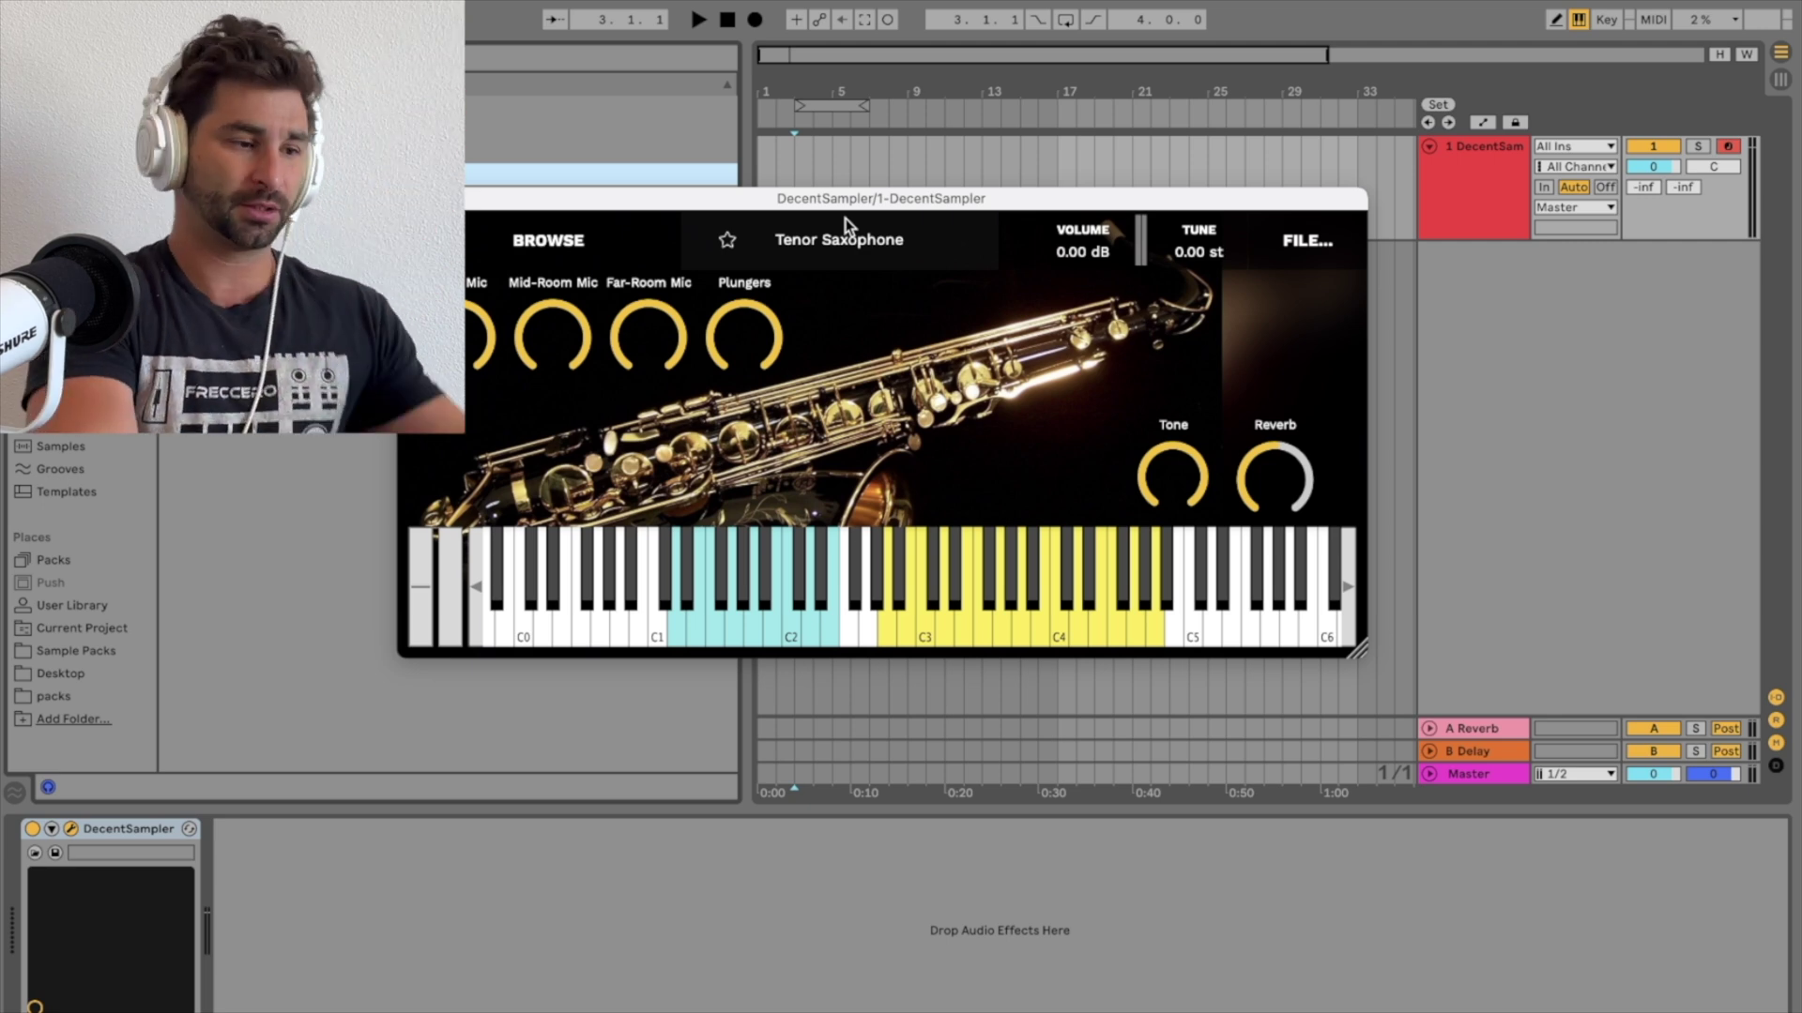
pyautogui.press('d')
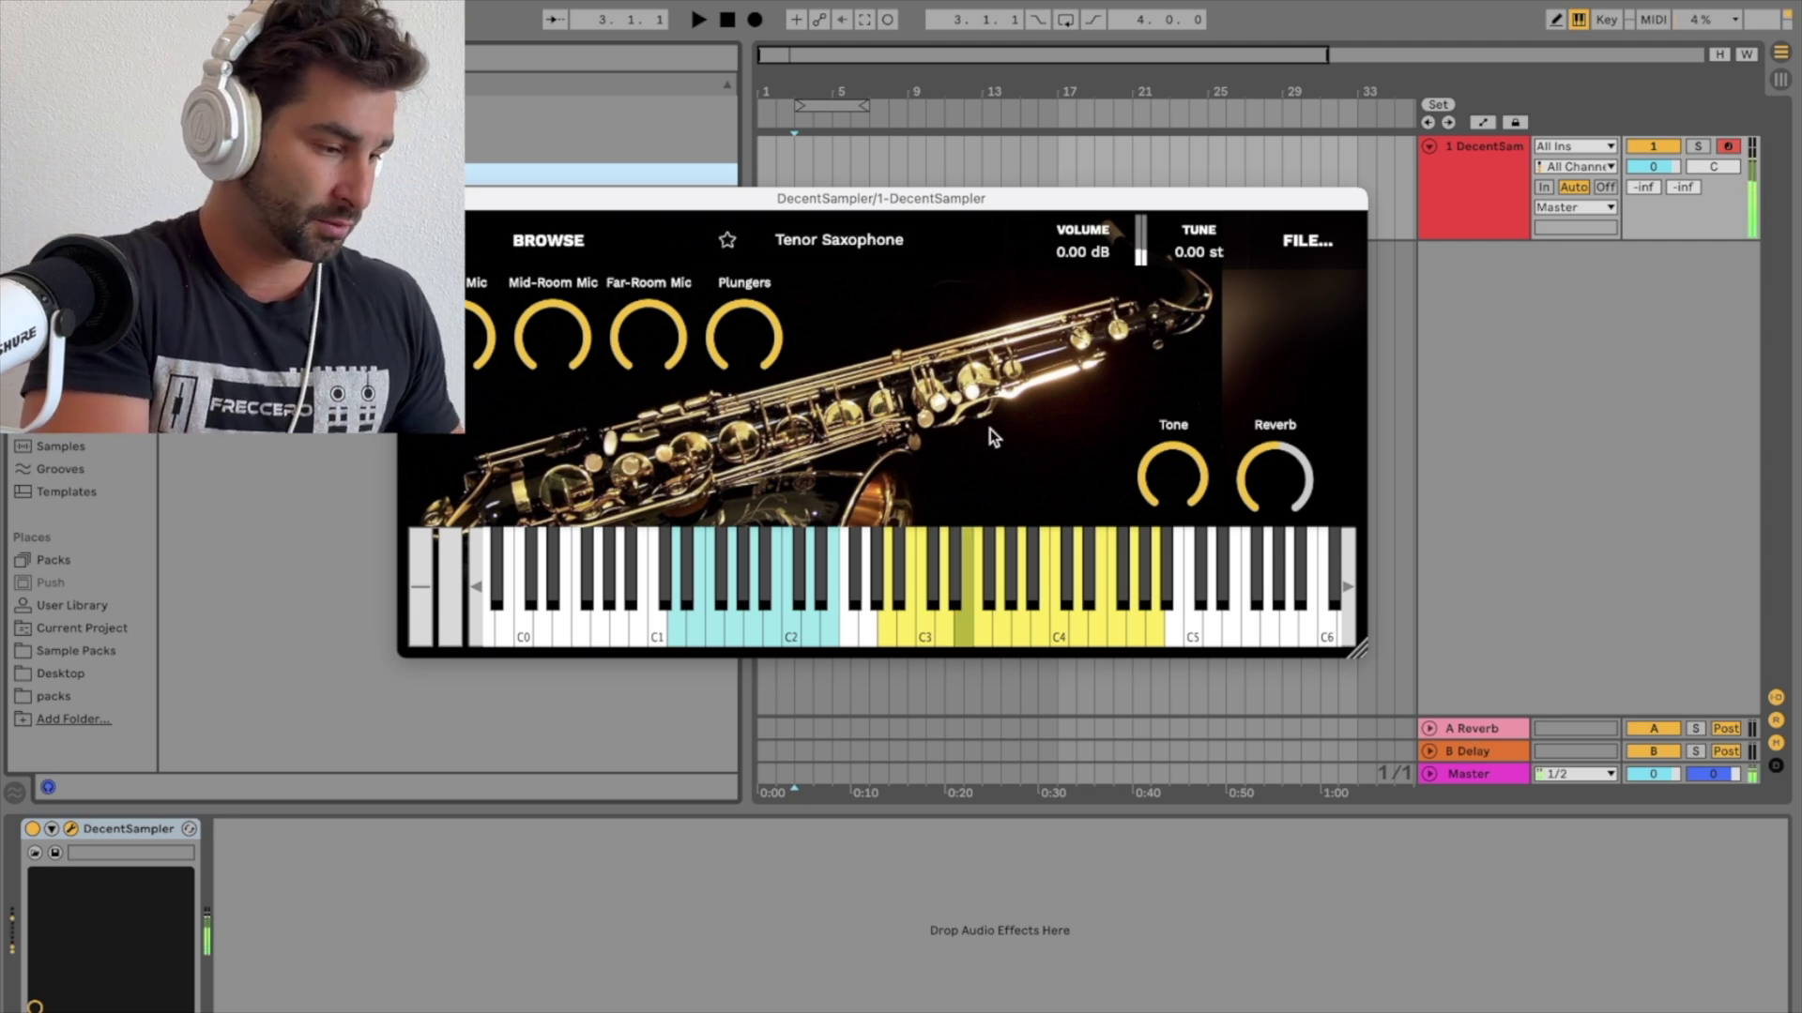
pyautogui.press(';')
pyautogui.press('l')
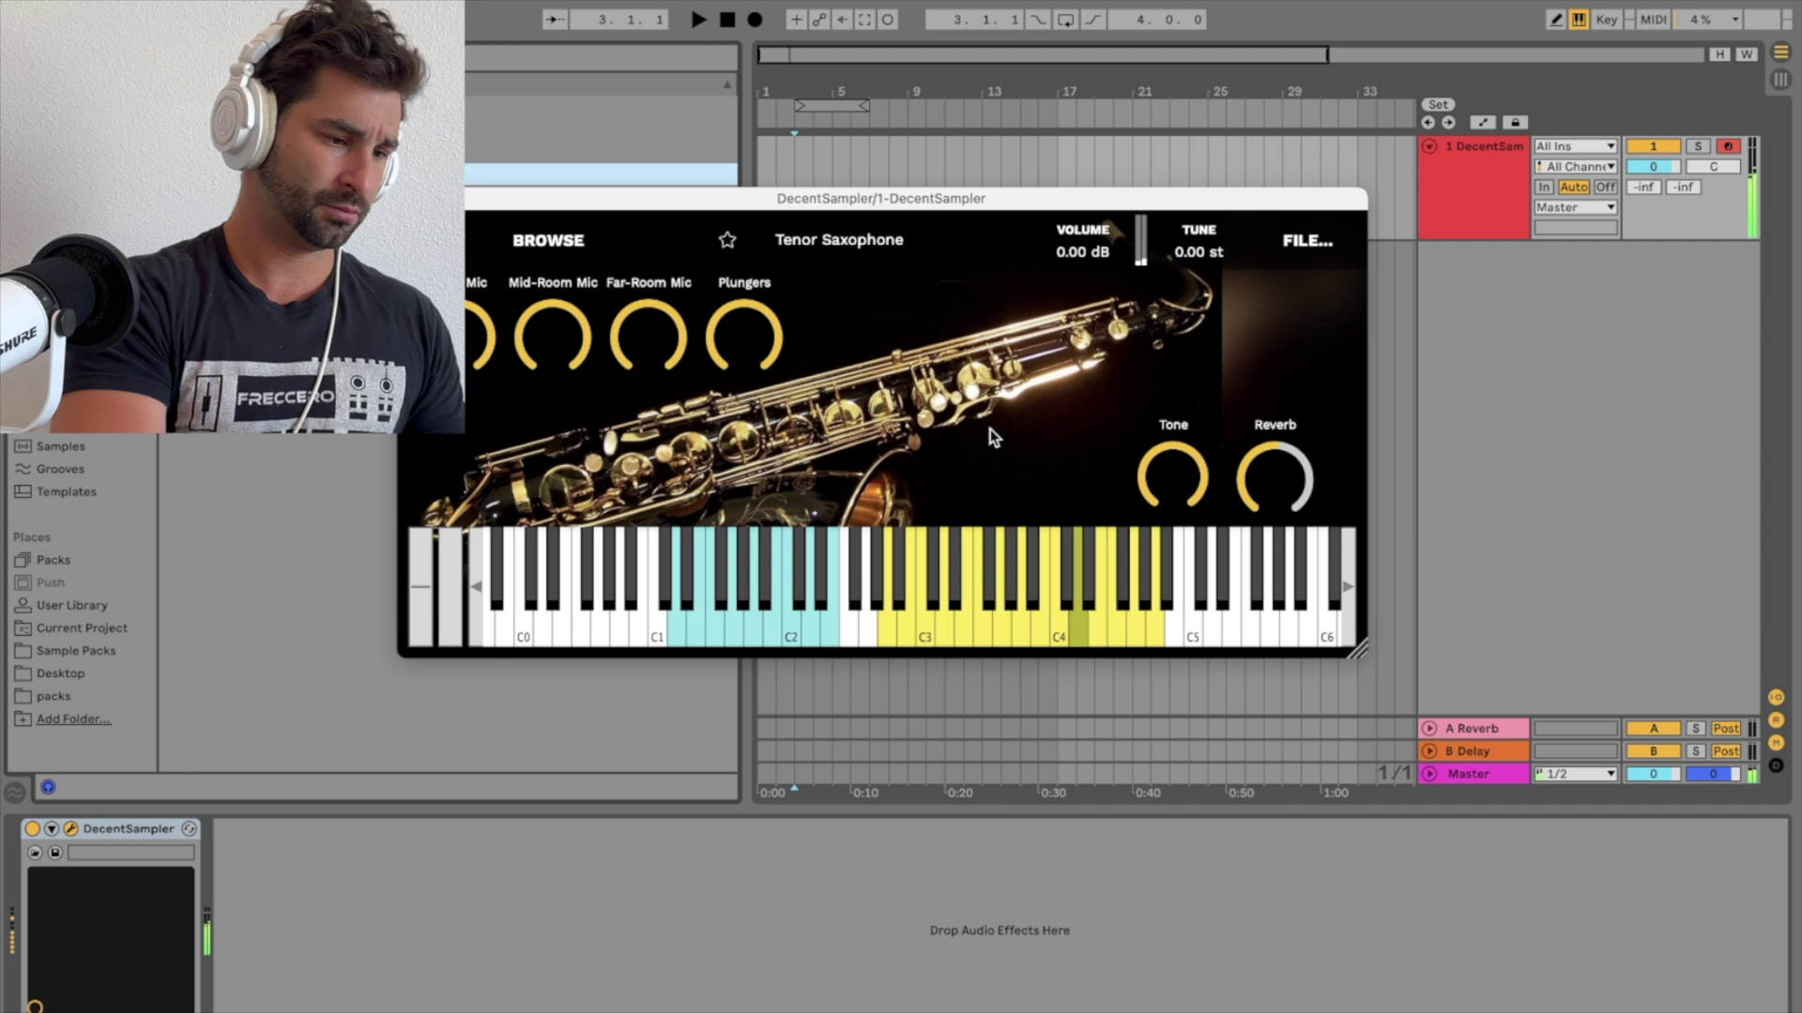
pyautogui.press('k')
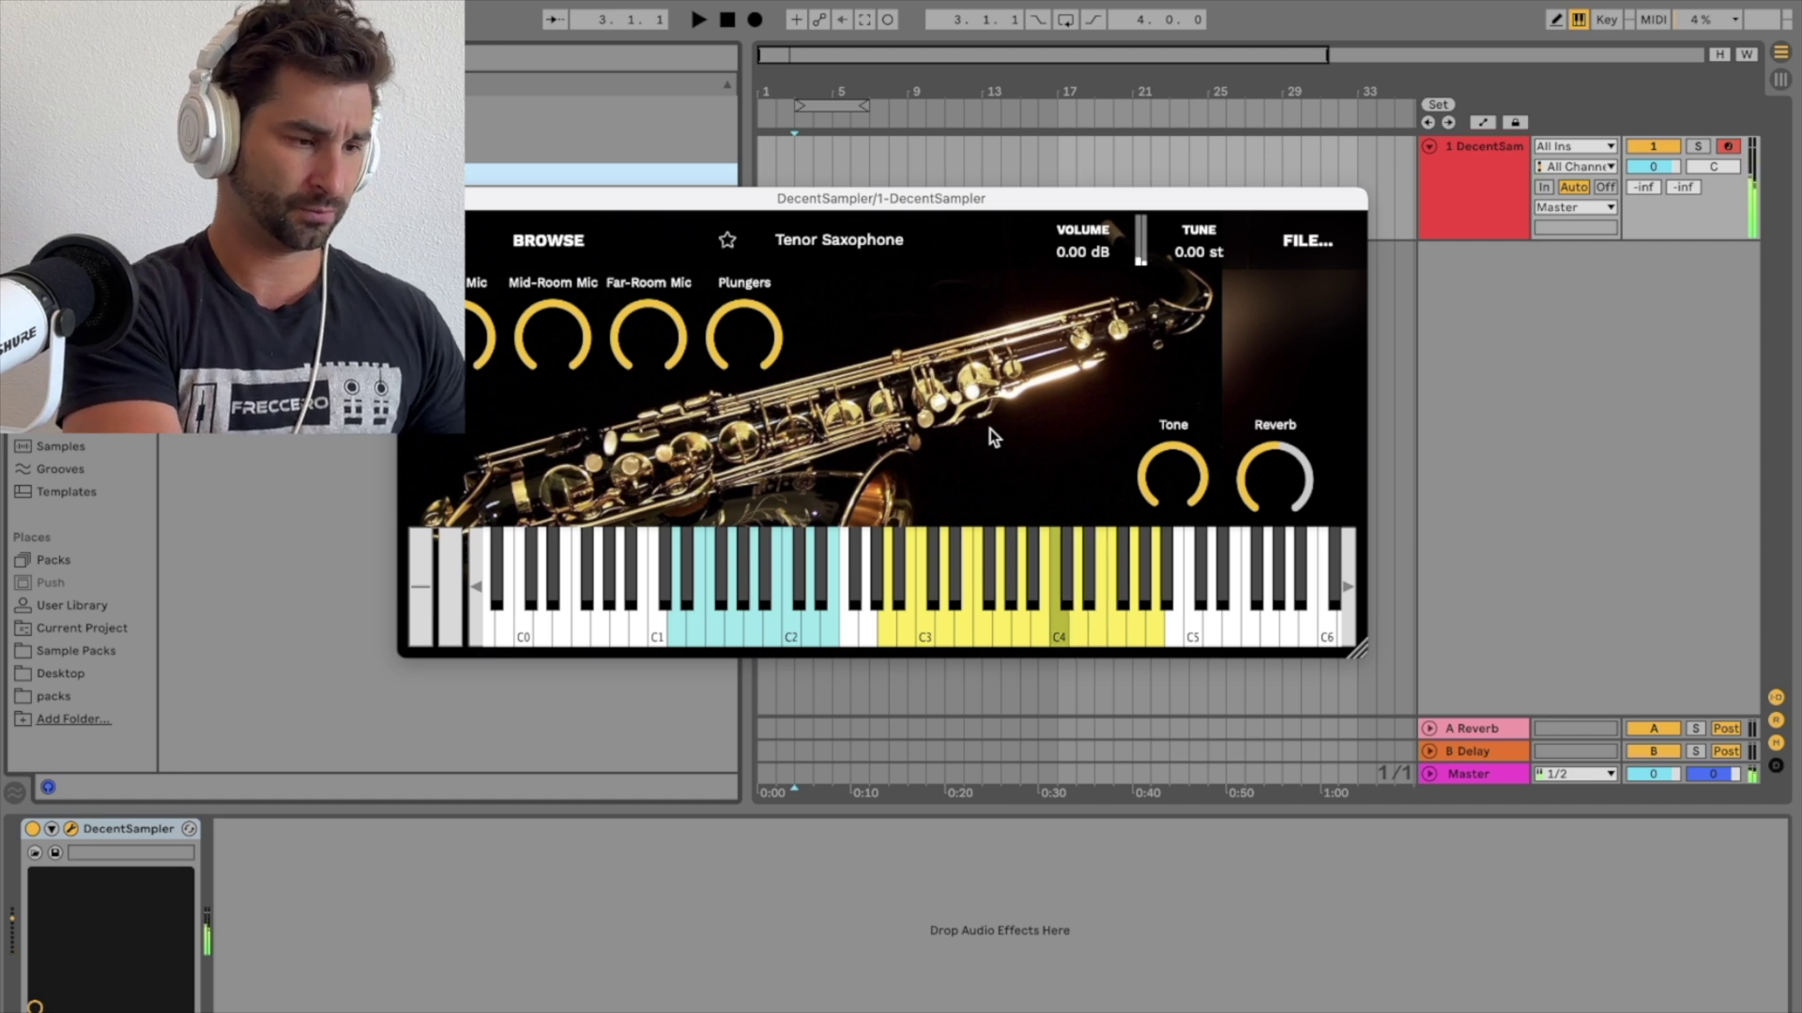
pyautogui.press('j')
pyautogui.press('d')
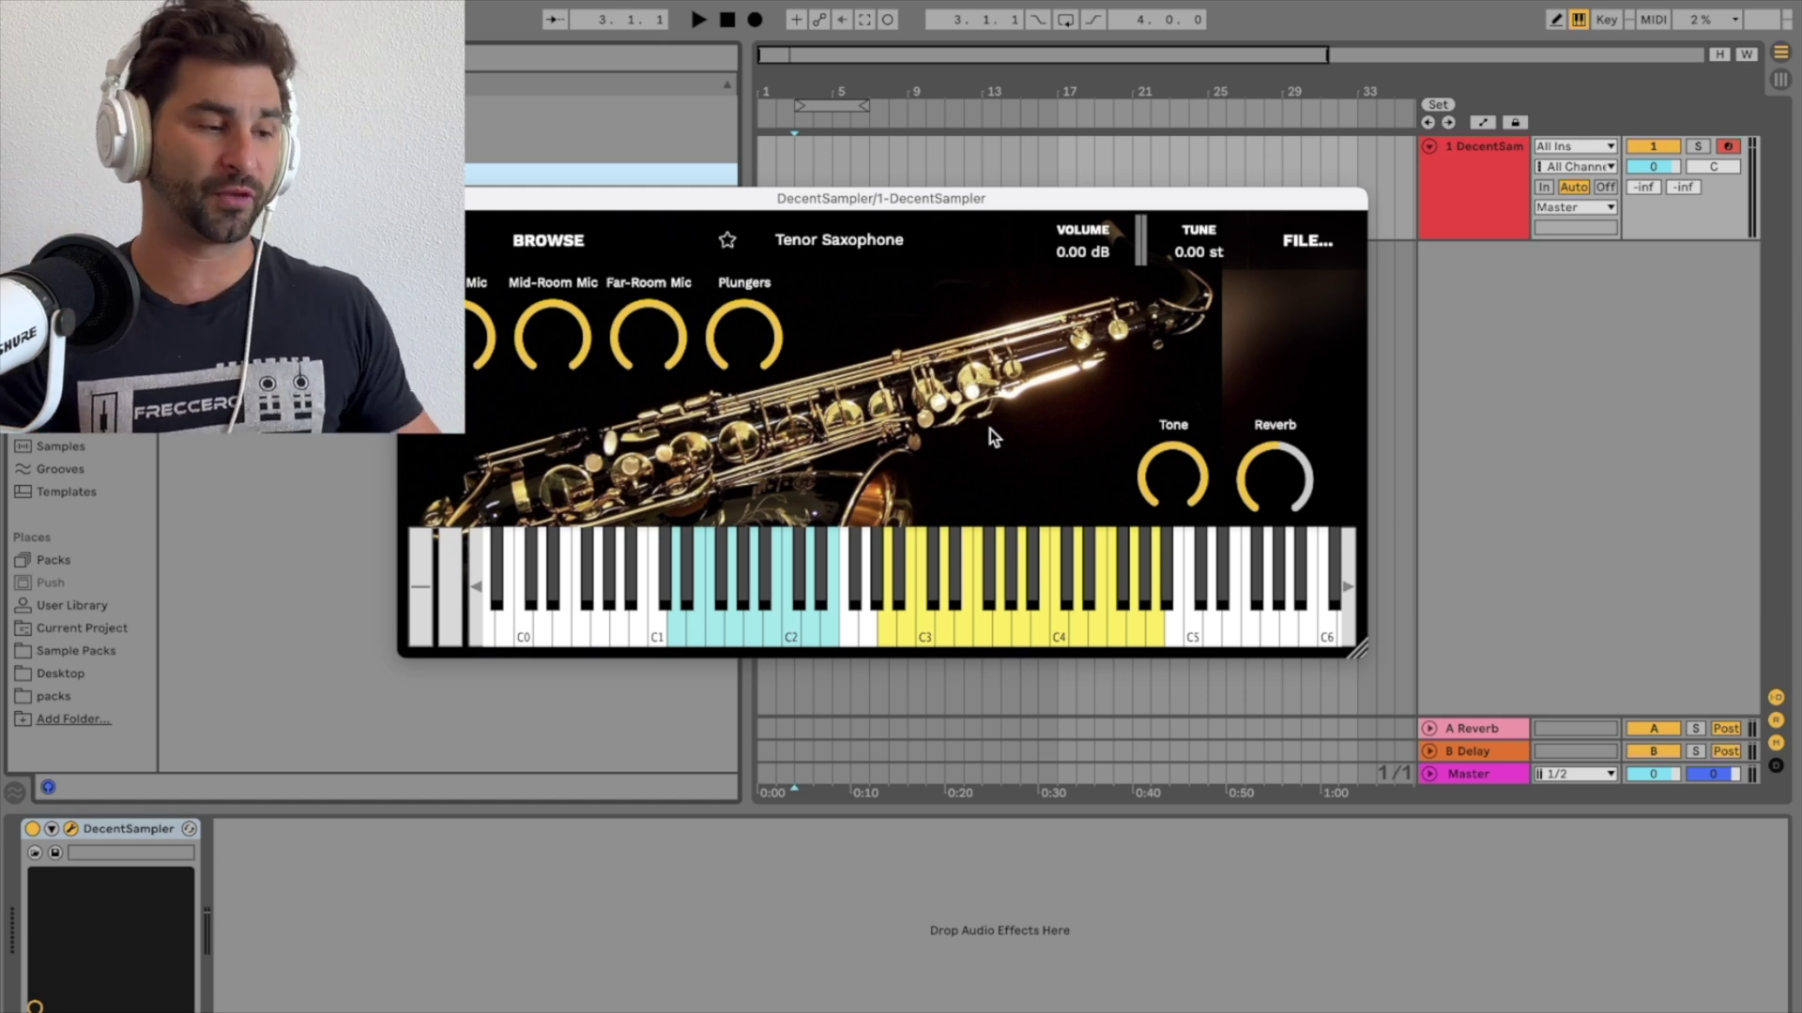
pyautogui.press('d')
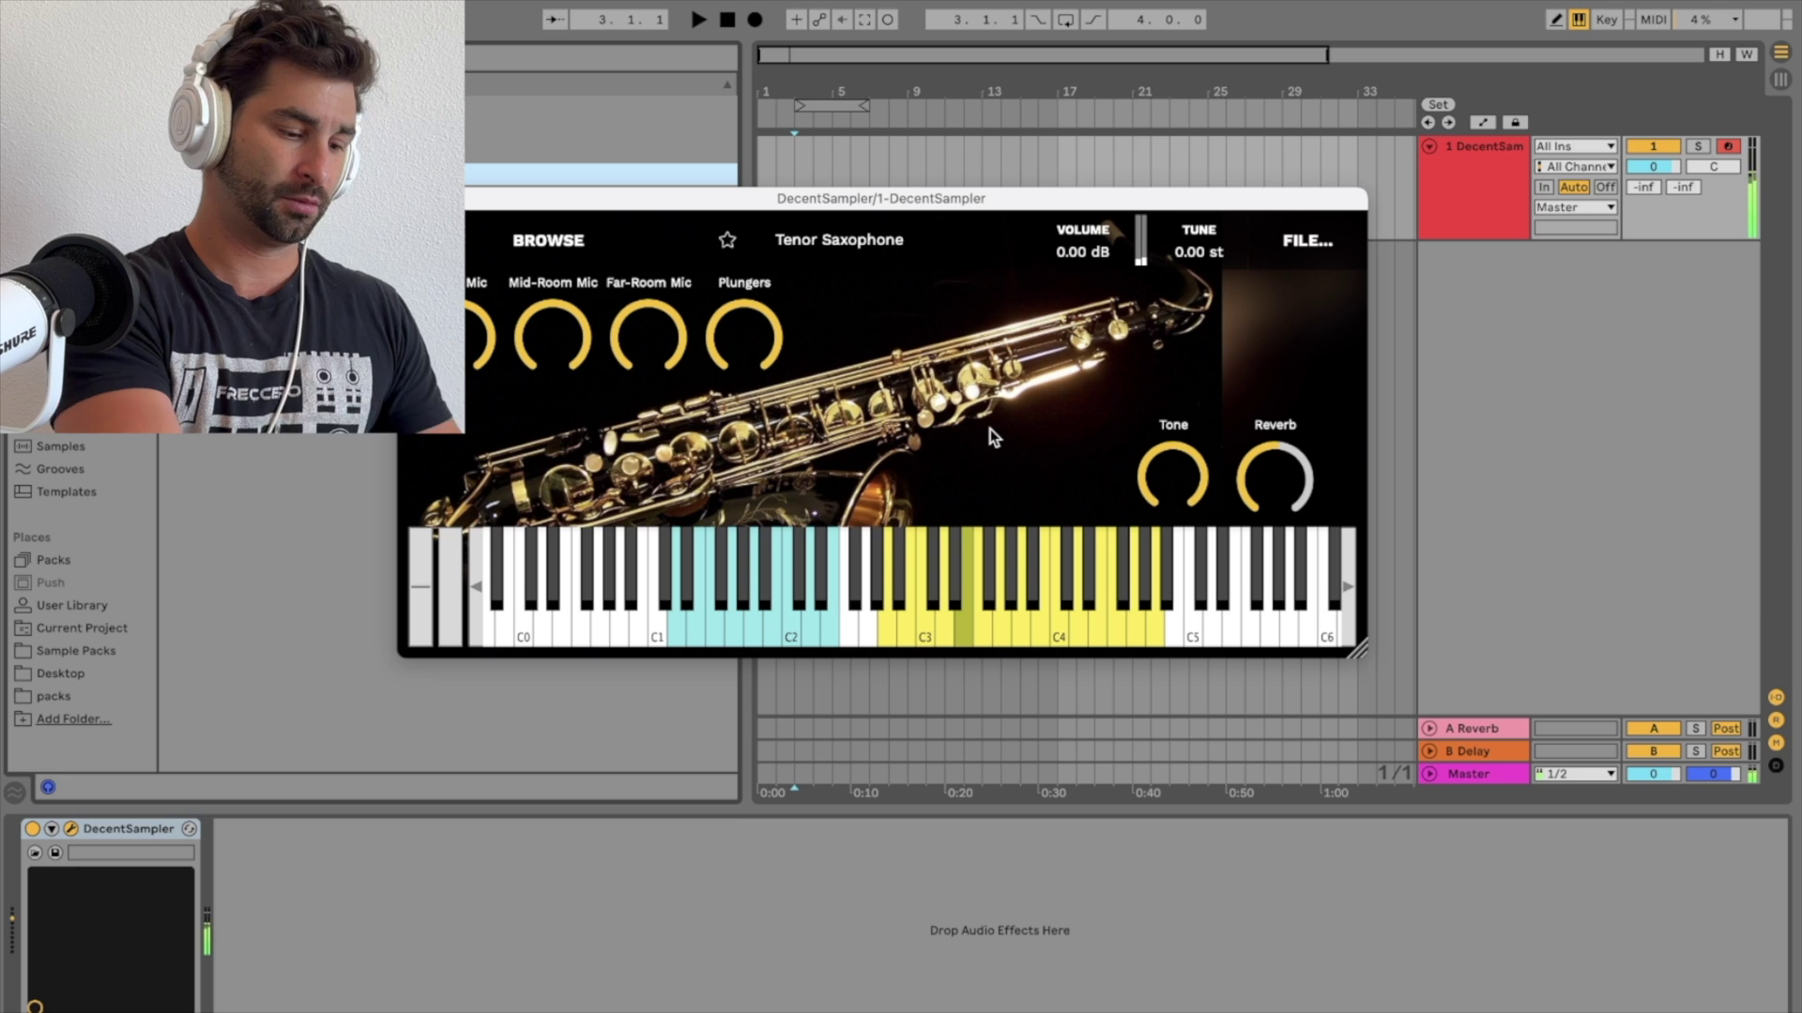
# Play several notes between C3 and C4 to hear more of the Tenor Saxophone's range.
pyautogui.press('s')
pyautogui.press('a')
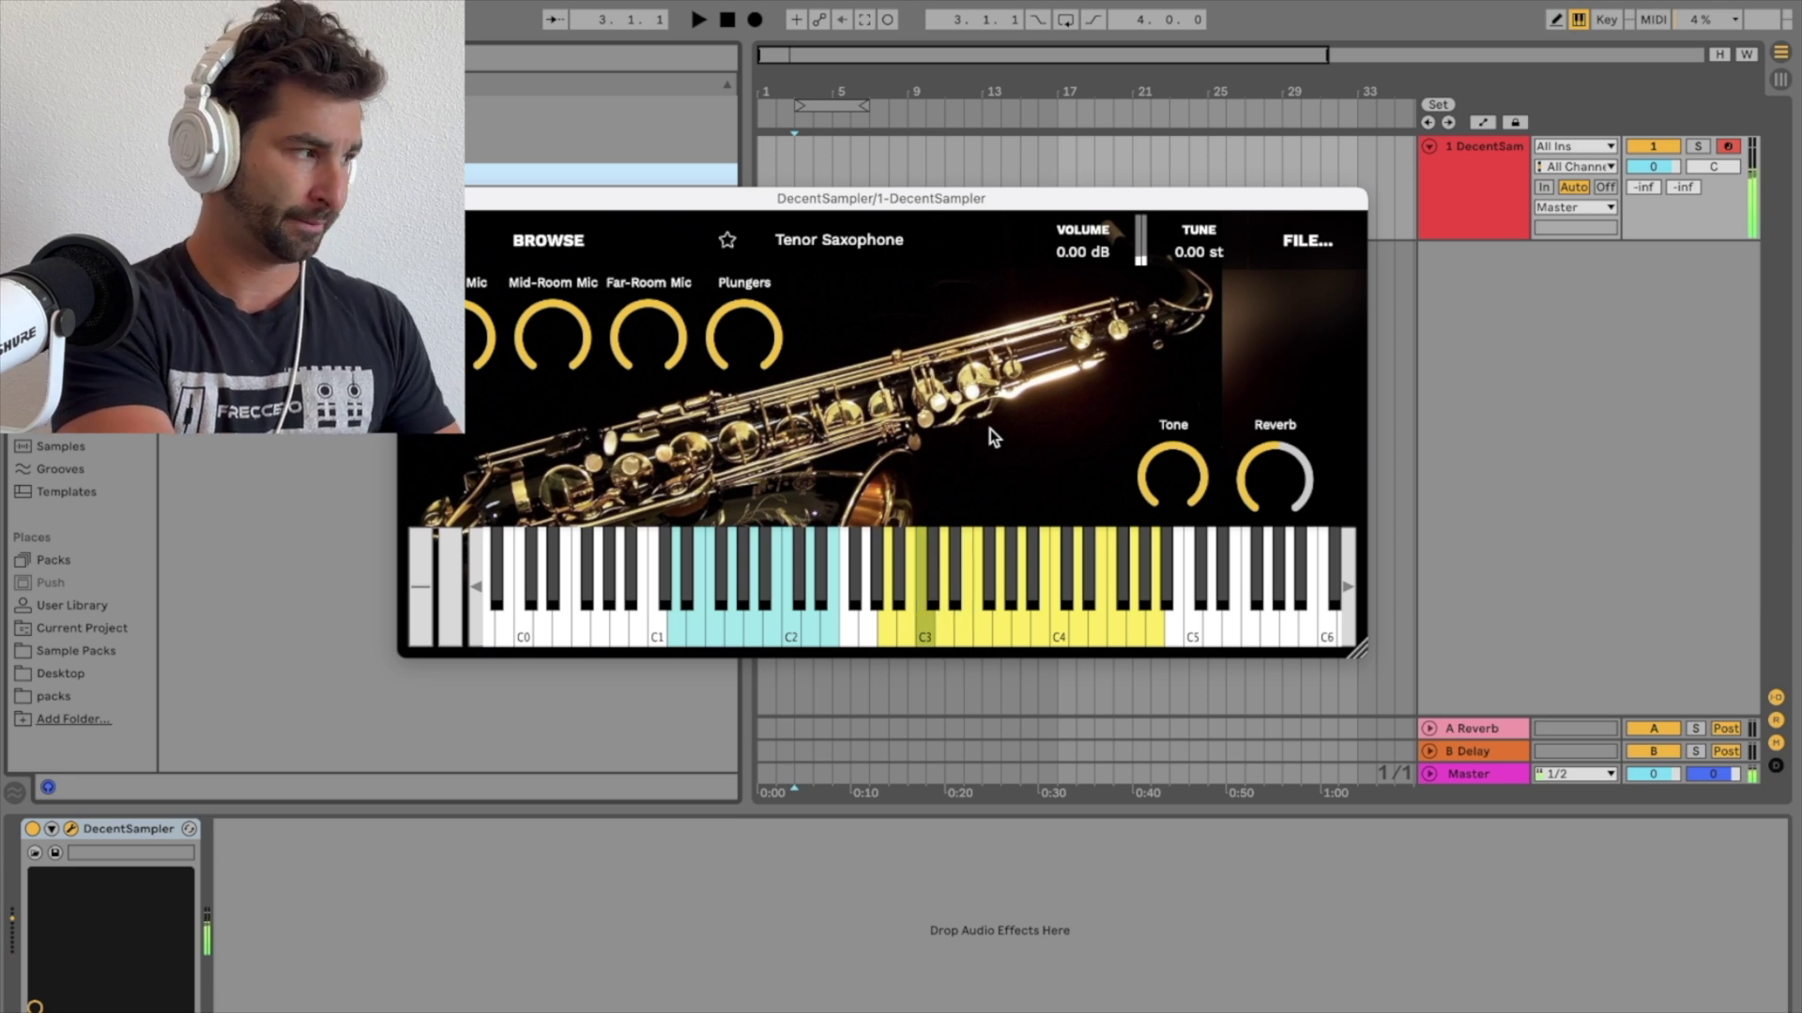
pyautogui.press('h')
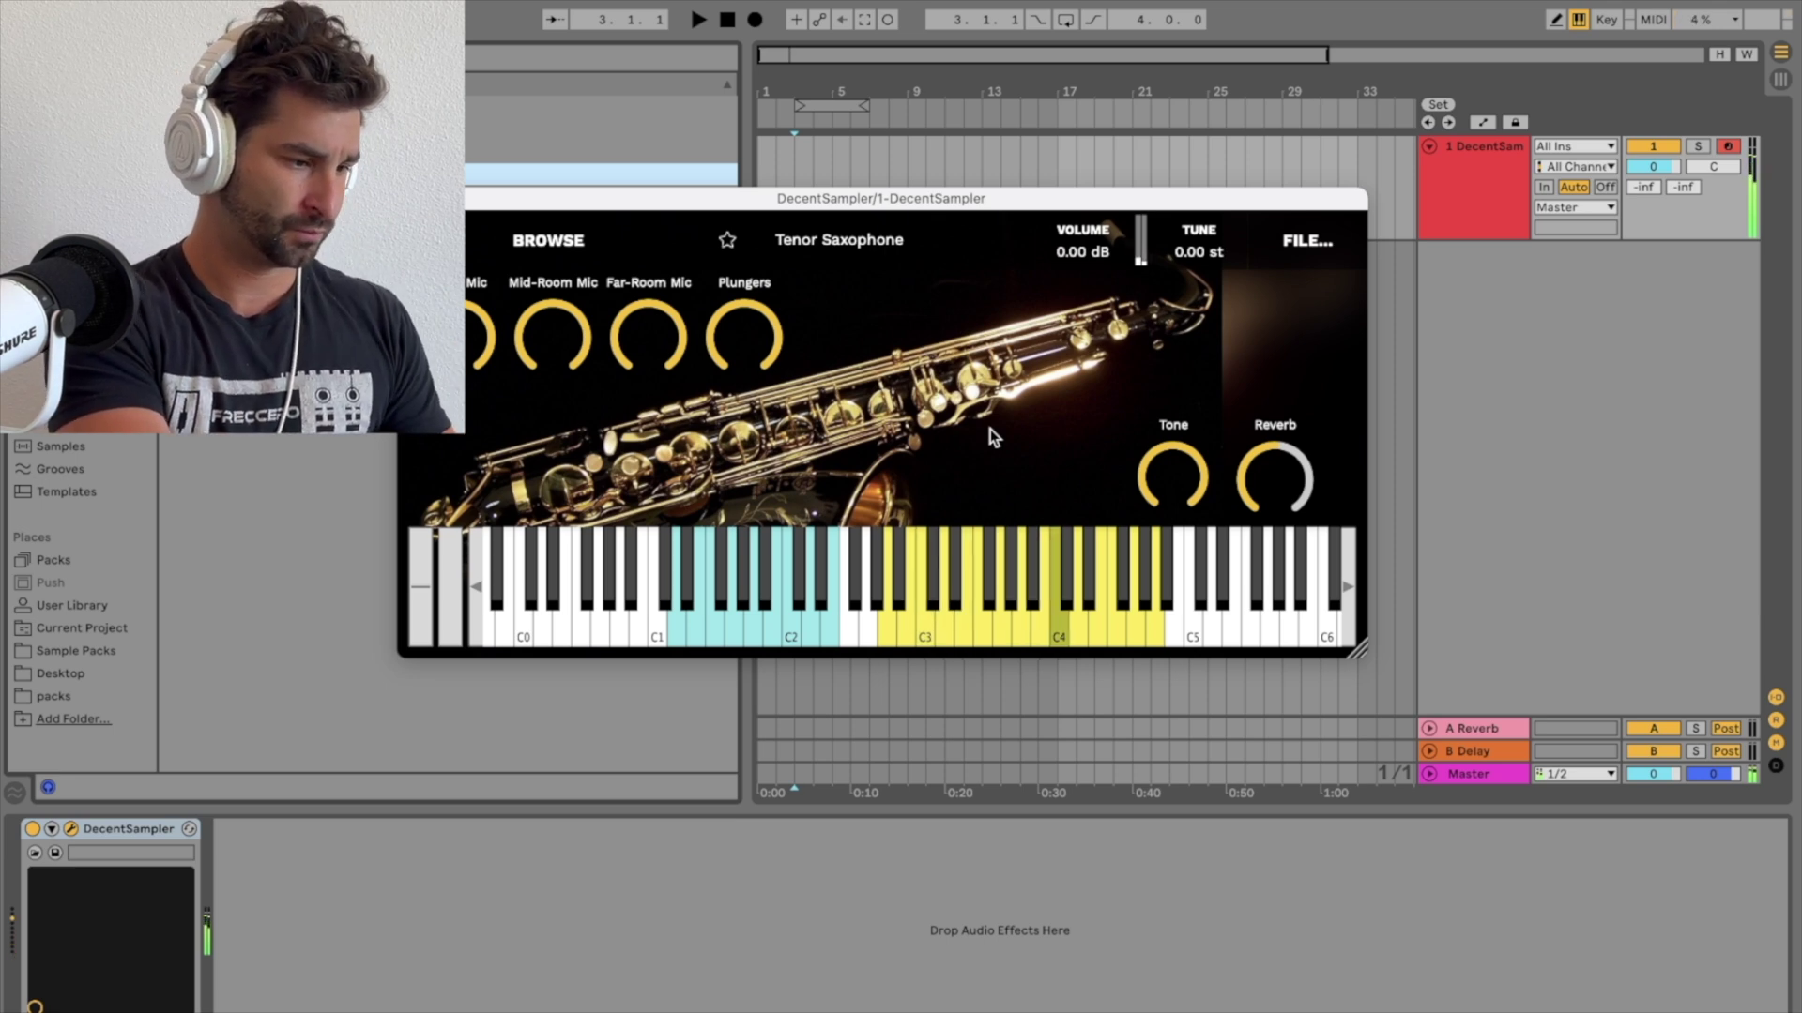
pyautogui.press('j')
pyautogui.press('d')
pyautogui.press('j')
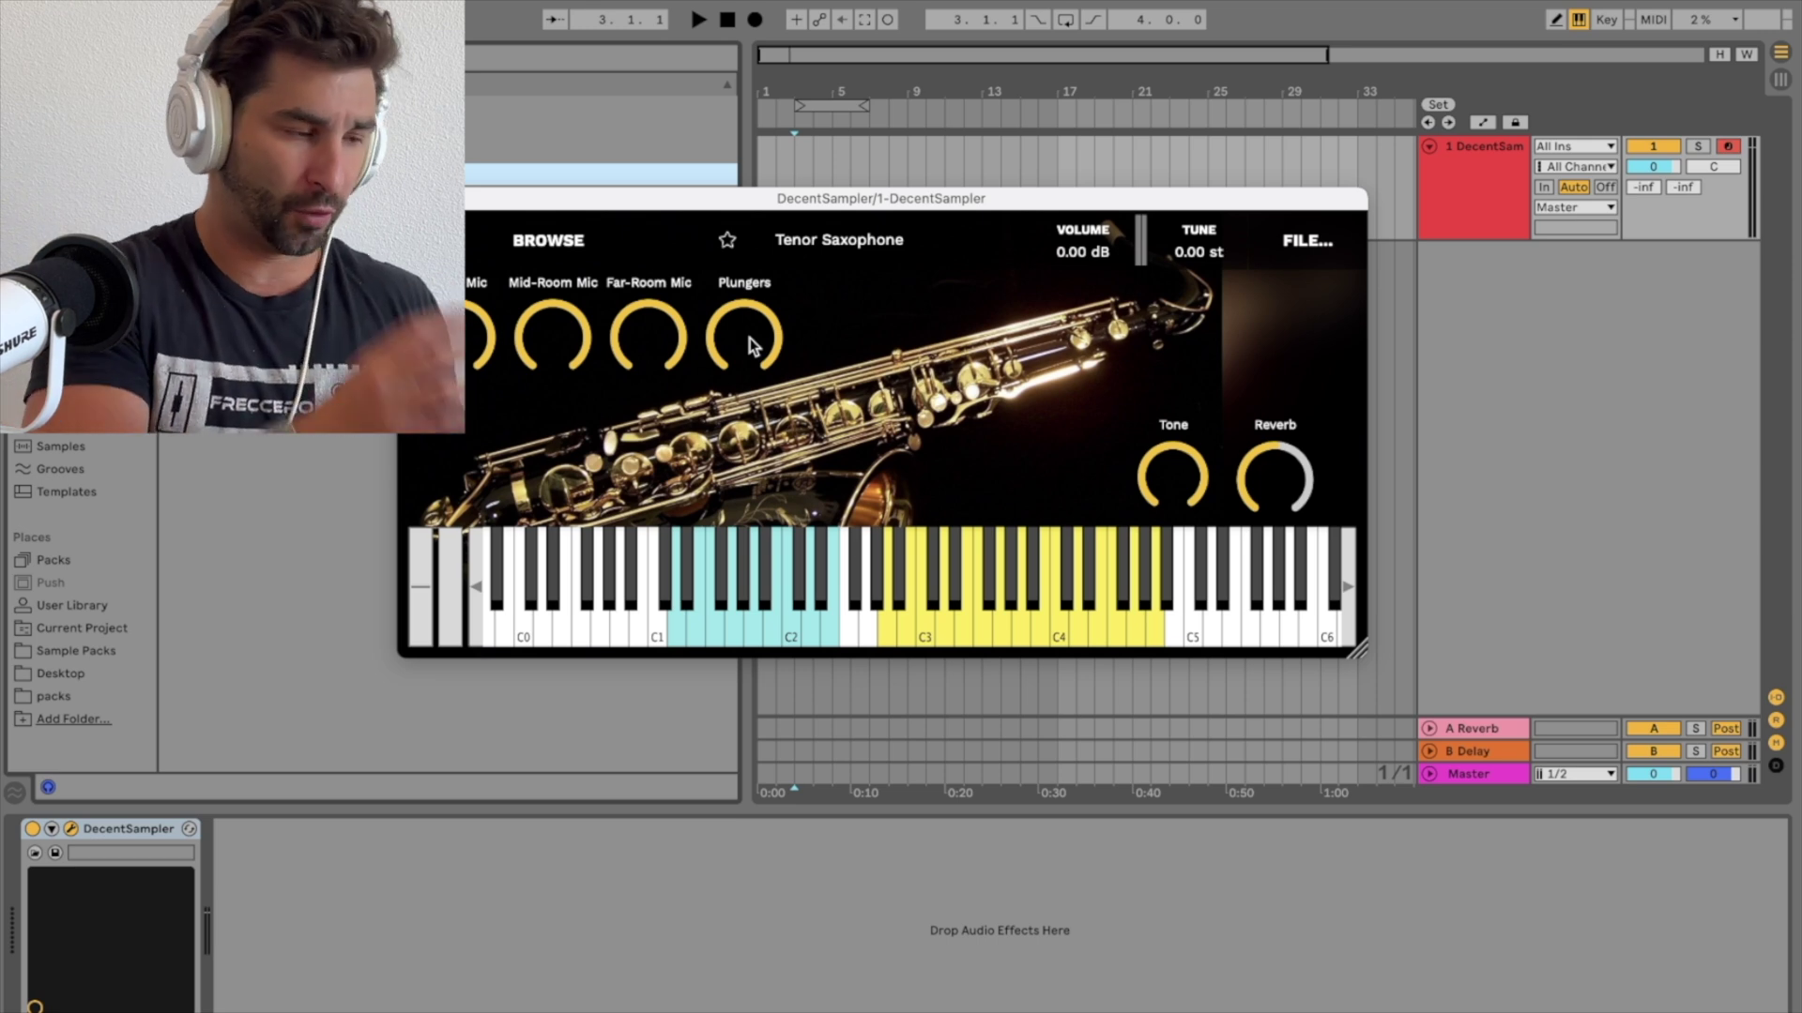
# Turn the Plungers, Far-Room Mic, Mid-Room Mic and nearest mic levels up to maximum on the Tenor Saxophone.
pyautogui.moveTo(751, 338); pyautogui.dragTo(845, 33)
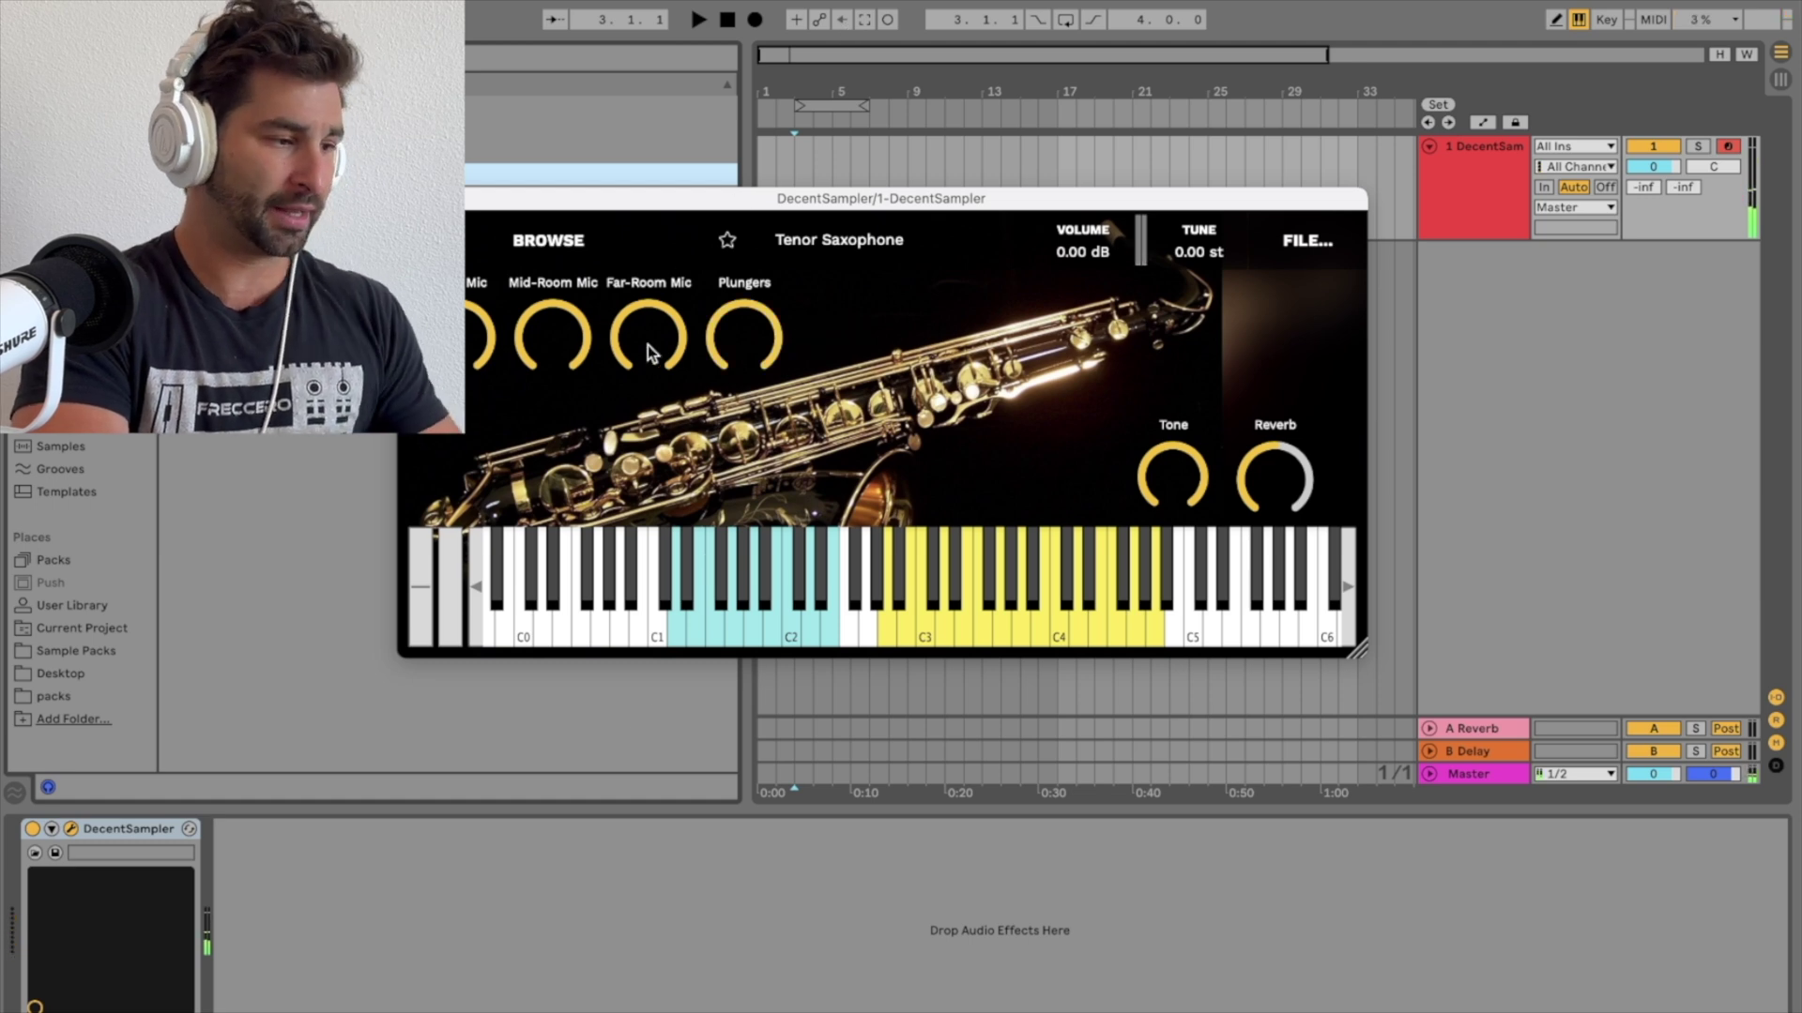
pyautogui.moveTo(648, 344); pyautogui.dragTo(624, 164)
pyautogui.moveTo(553, 335); pyautogui.dragTo(522, 39)
pyautogui.moveTo(454, 336); pyautogui.dragTo(511, 234)
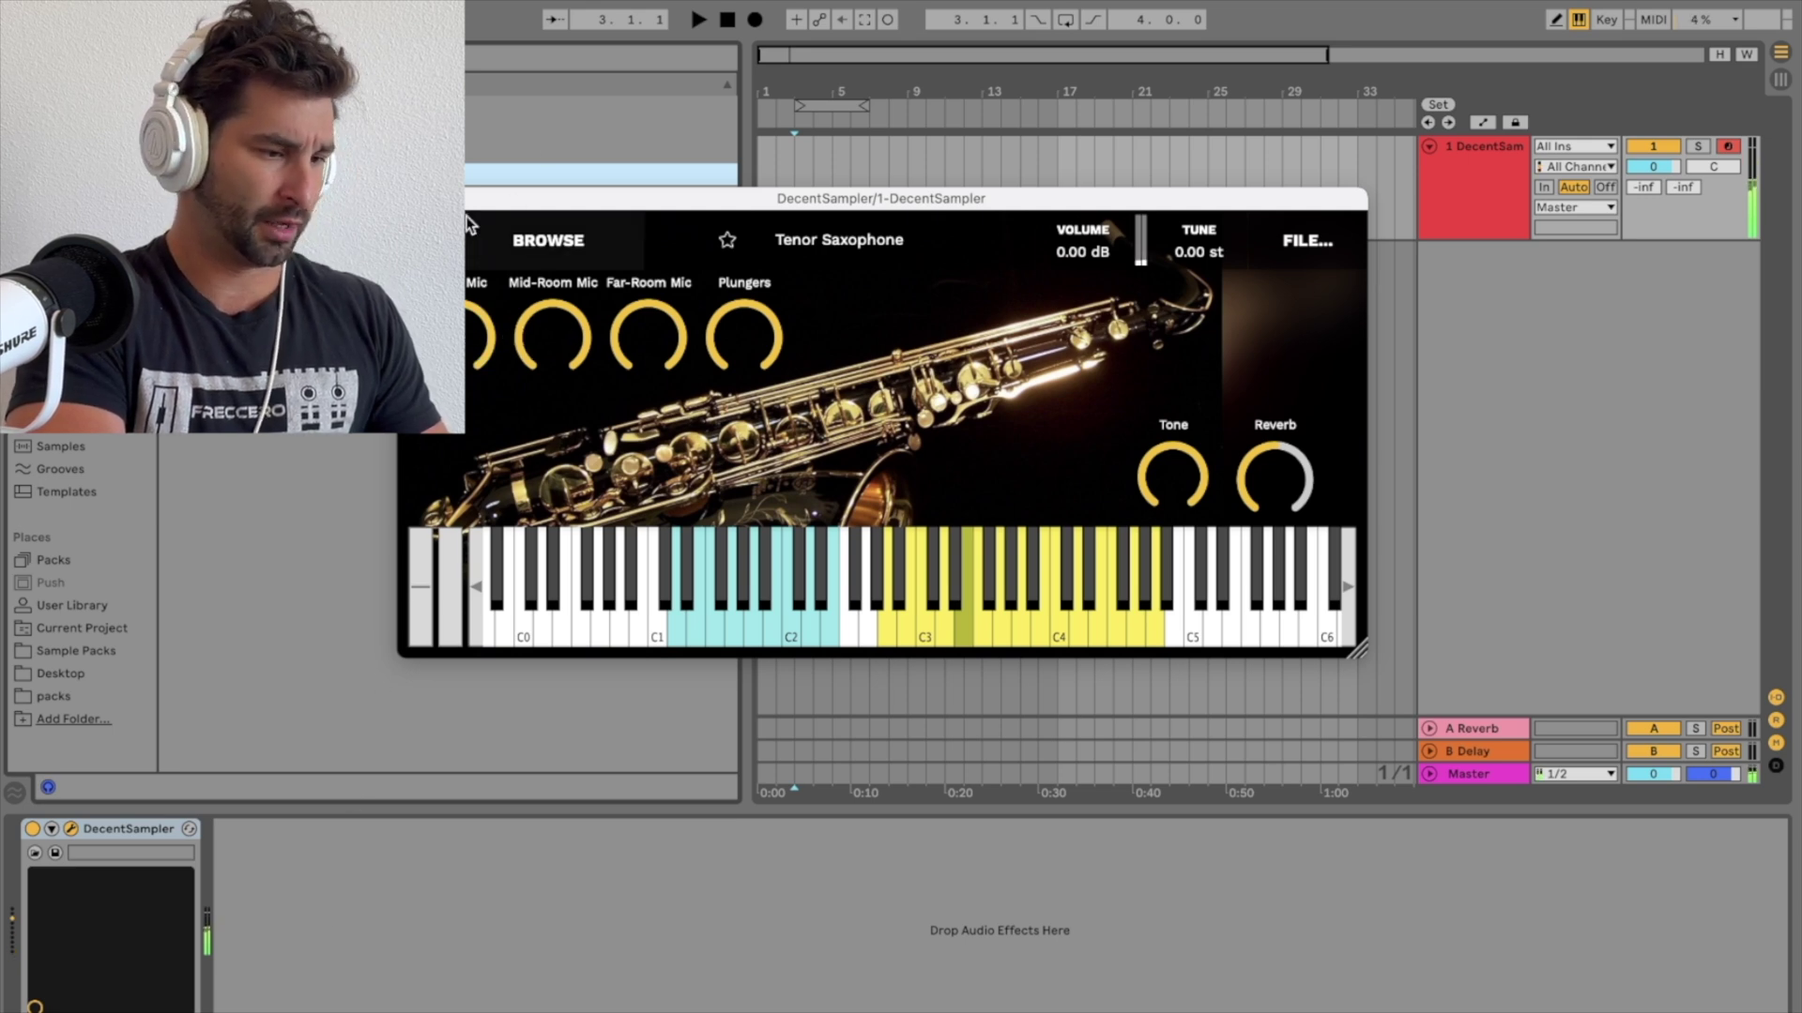
# Try the Tenor Saxophone with the Mid-Room Mic, Far-Room Mic and Plungers levels turned fully down.
pyautogui.moveTo(569, 347); pyautogui.dragTo(566, 472)
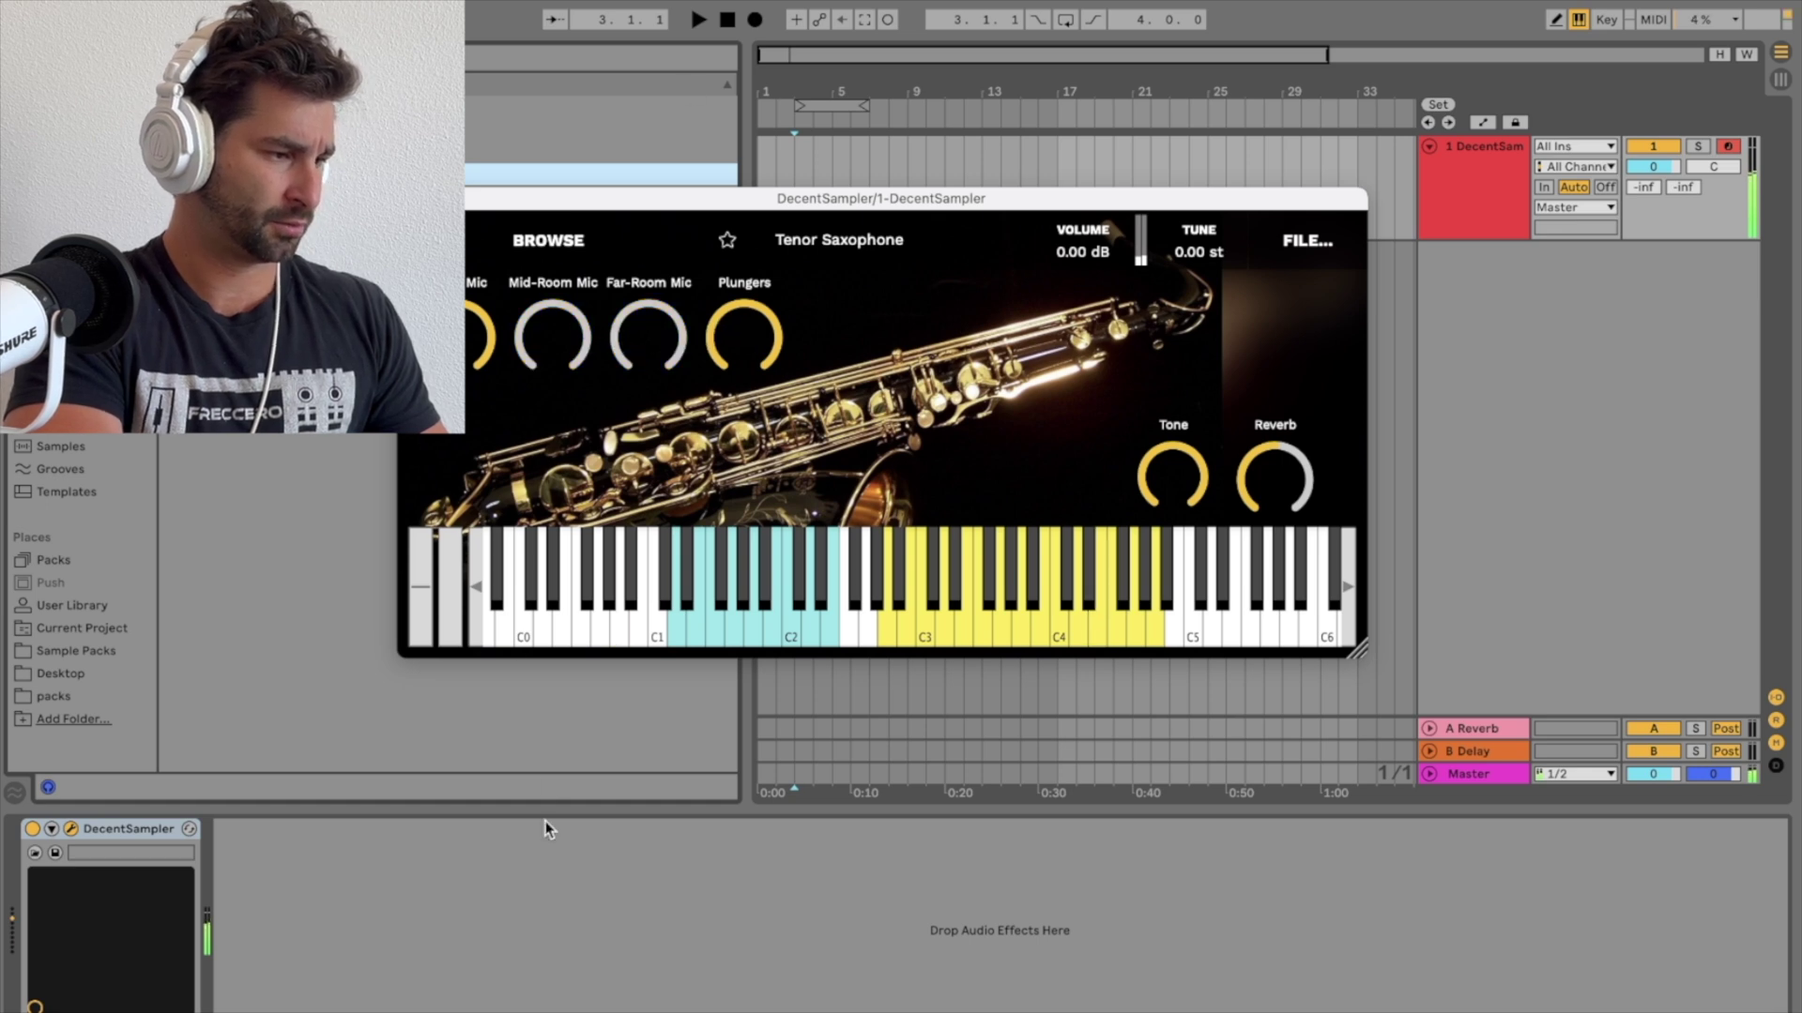
pyautogui.moveTo(760, 356); pyautogui.dragTo(651, 652)
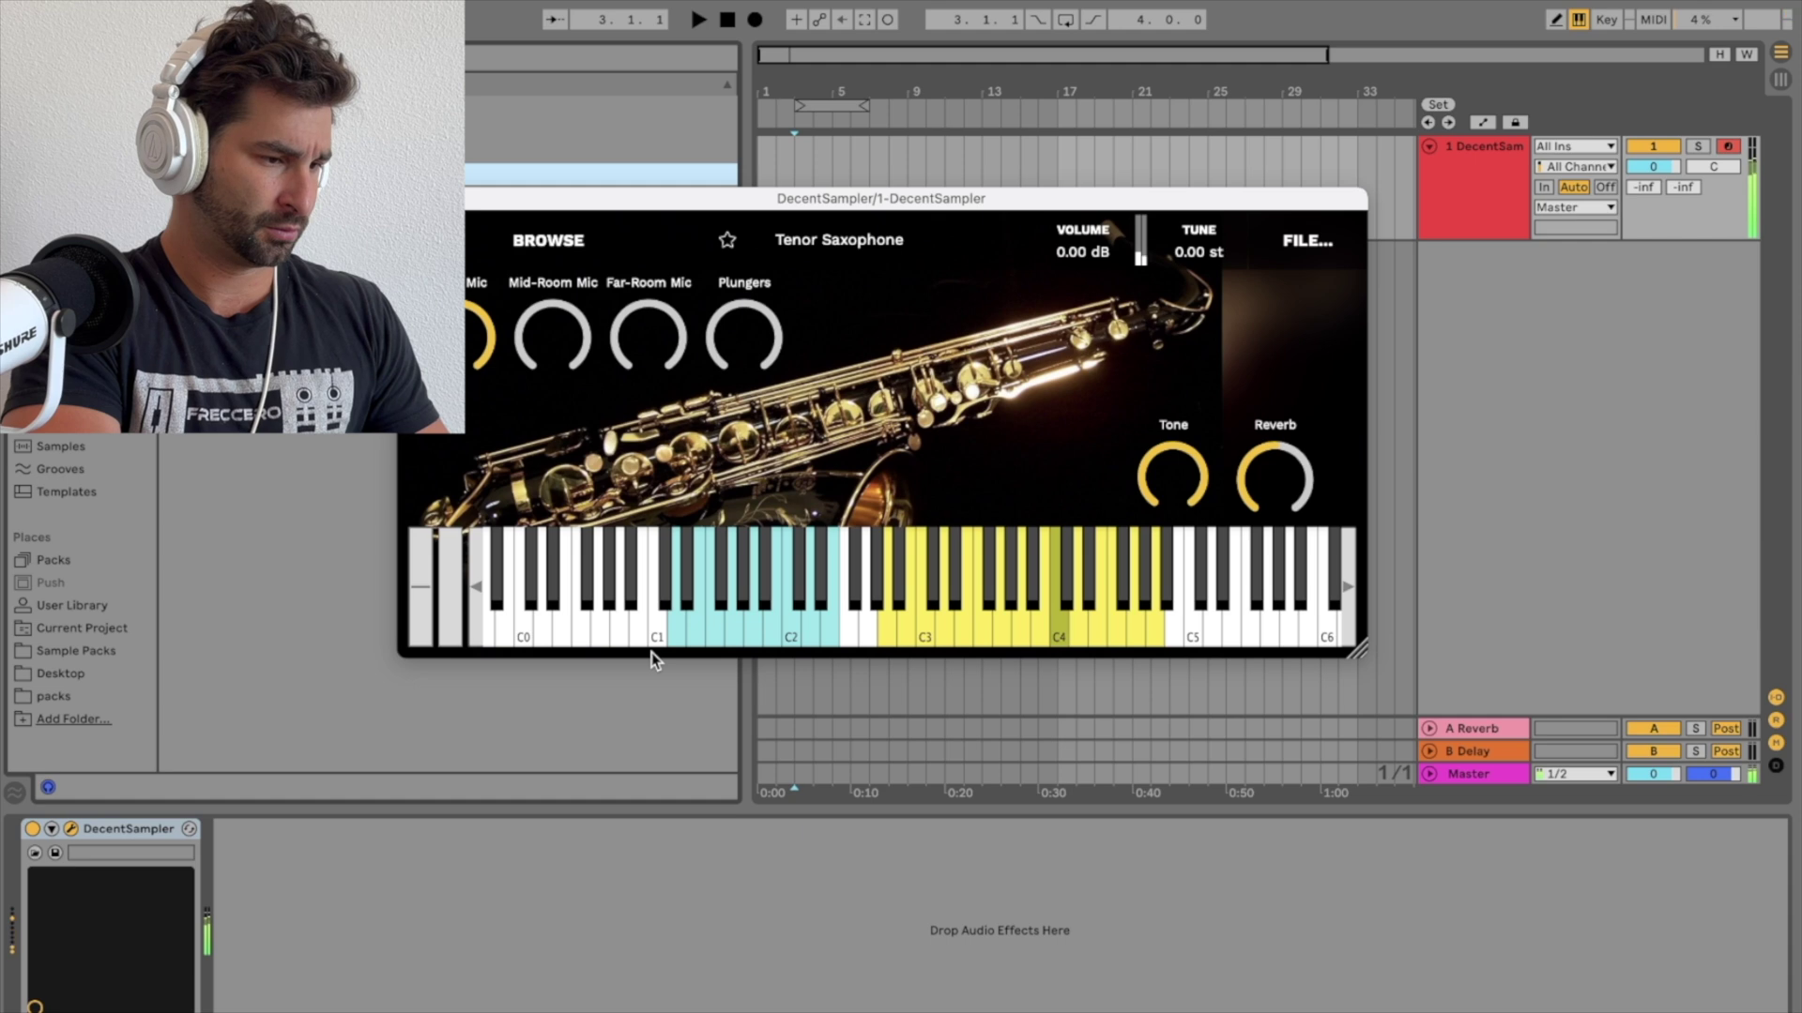
pyautogui.moveTo(1173, 474); pyautogui.dragTo(1041, 450)
# Restore the Mid-Room Mic, Far-Room Mic and Plungers levels to maximum.
pyautogui.moveTo(563, 351); pyautogui.dragTo(560, 117)
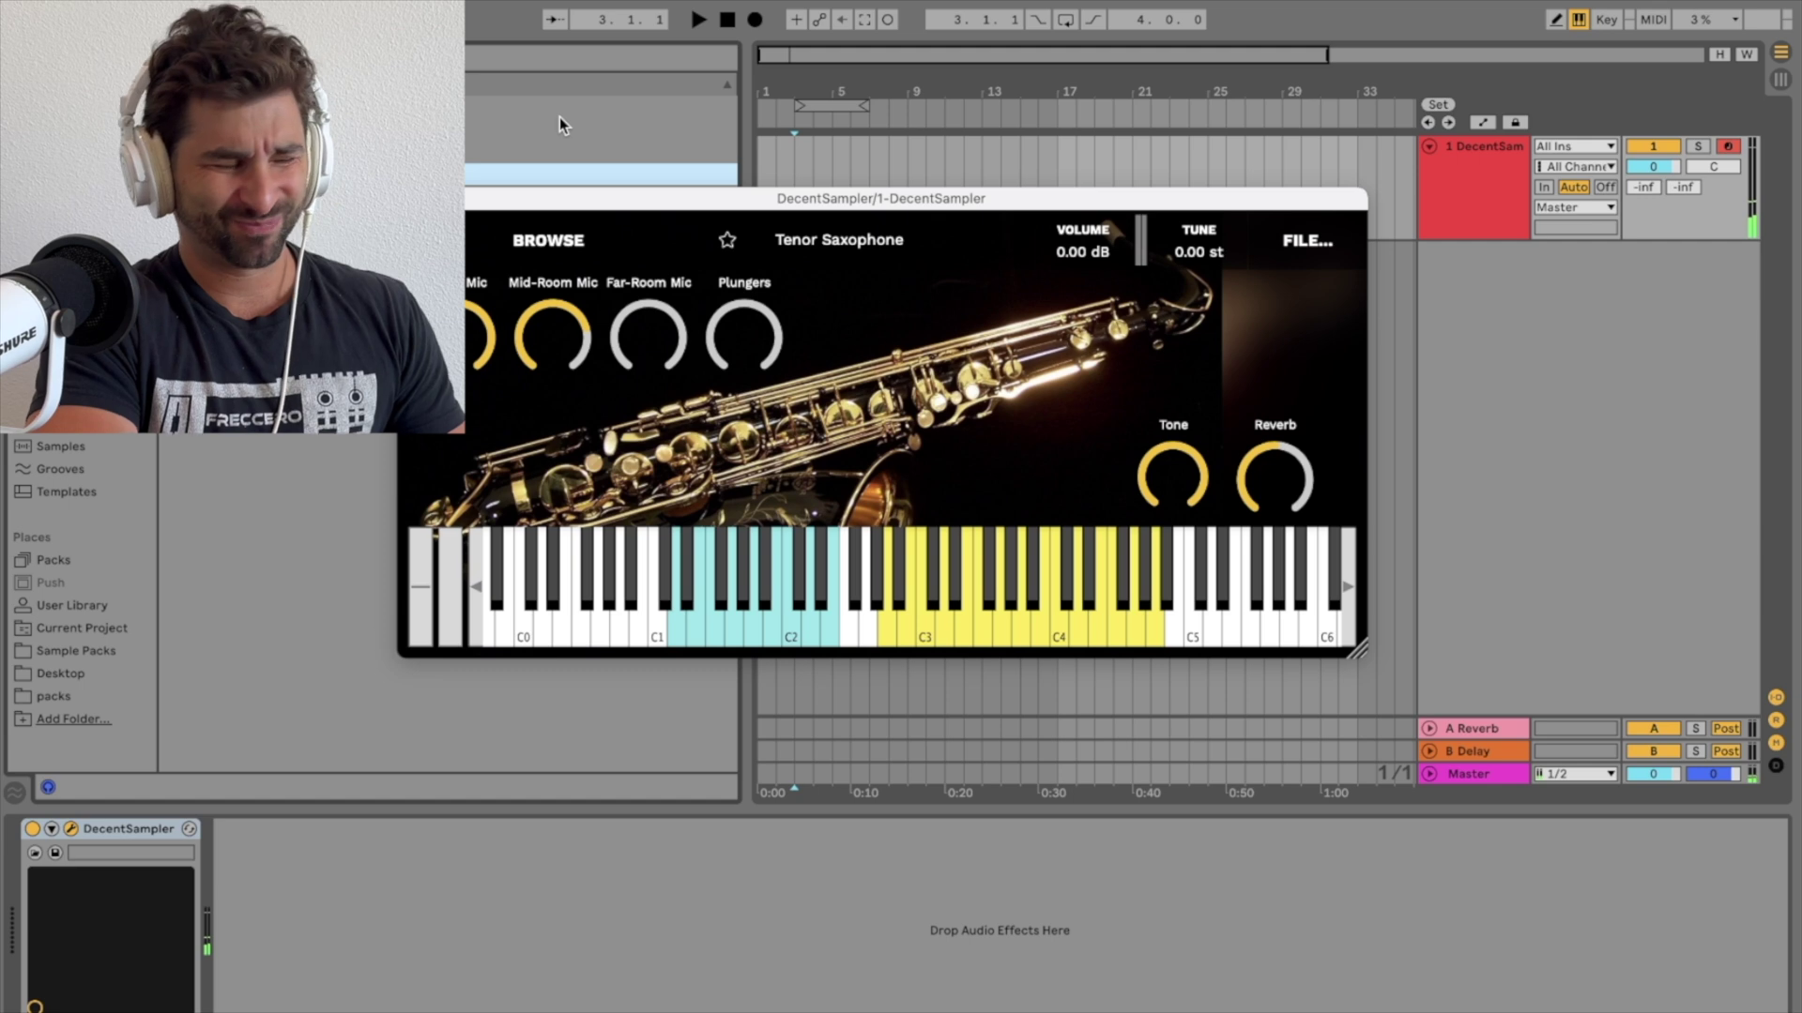
pyautogui.moveTo(634, 357); pyautogui.dragTo(695, 60)
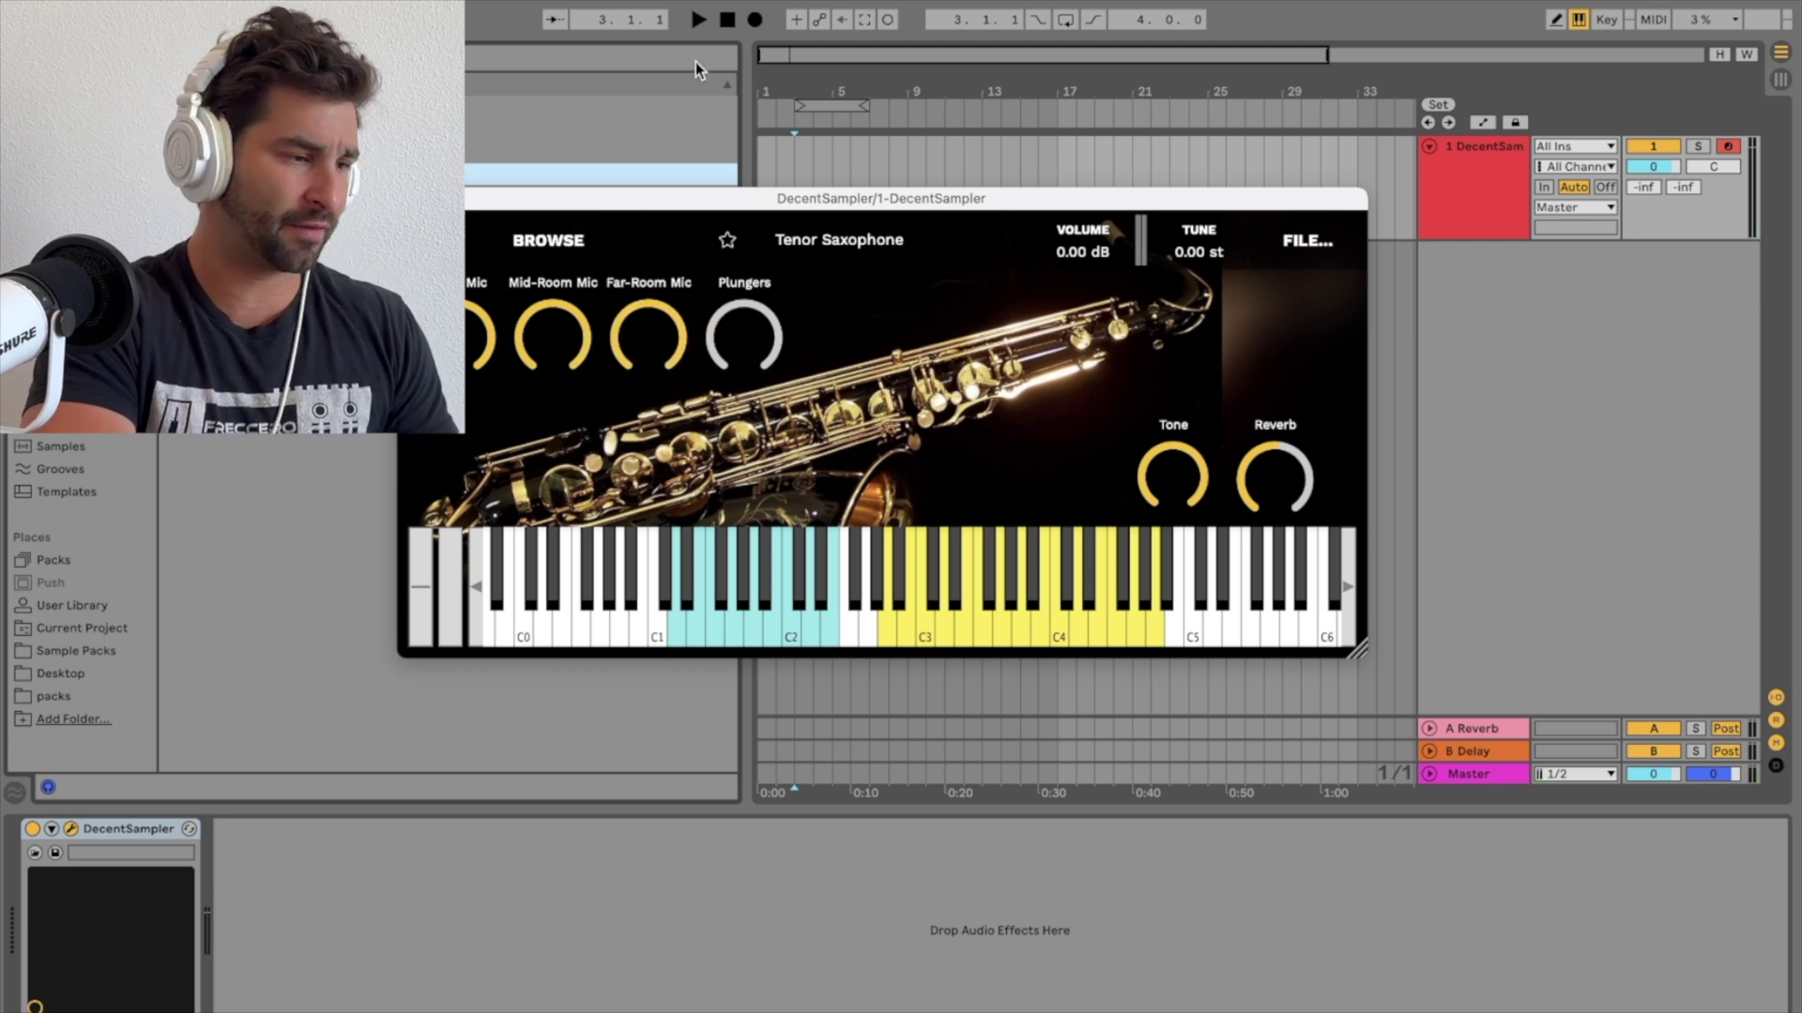
pyautogui.moveTo(764, 341); pyautogui.dragTo(764, 10)
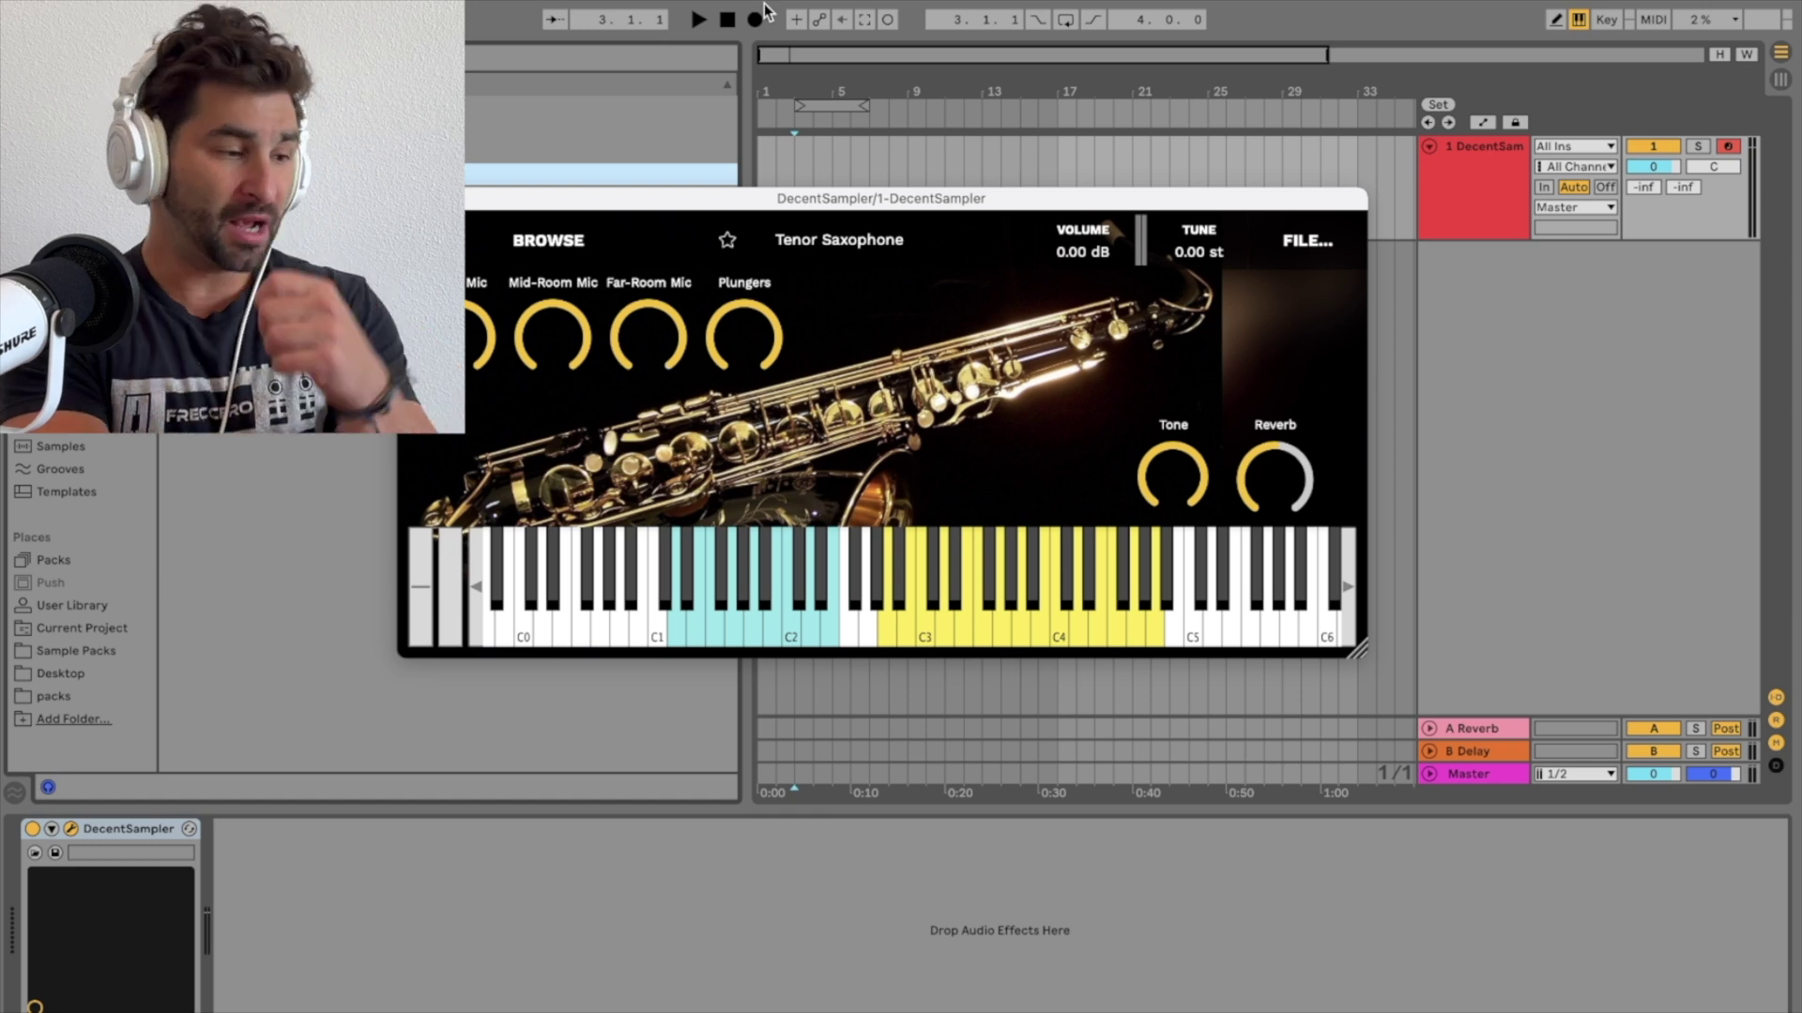
# Sweep across the blue low-range keys up to D2 to audition the Tenor Saxophone's extra sounds.
pyautogui.moveTo(737, 572); pyautogui.dragTo(668, 619)
pyautogui.click(717, 610)
pyautogui.click(793, 636)
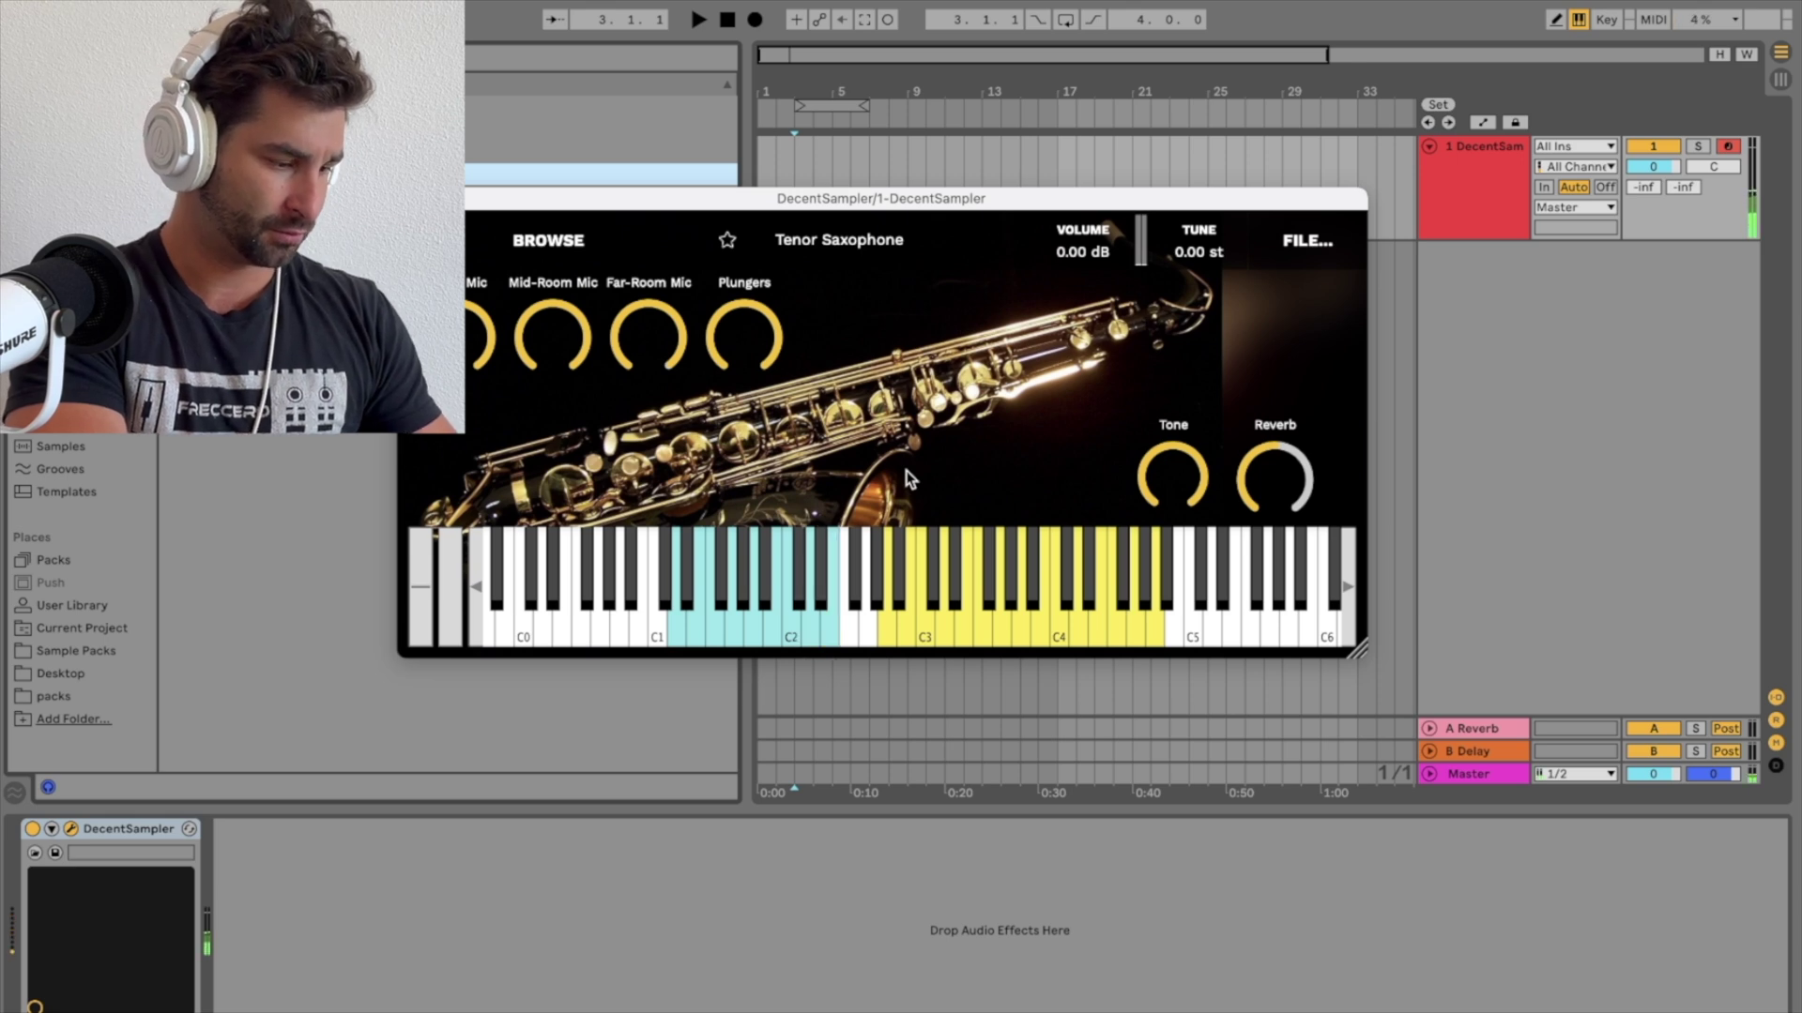
pyautogui.click(788, 637)
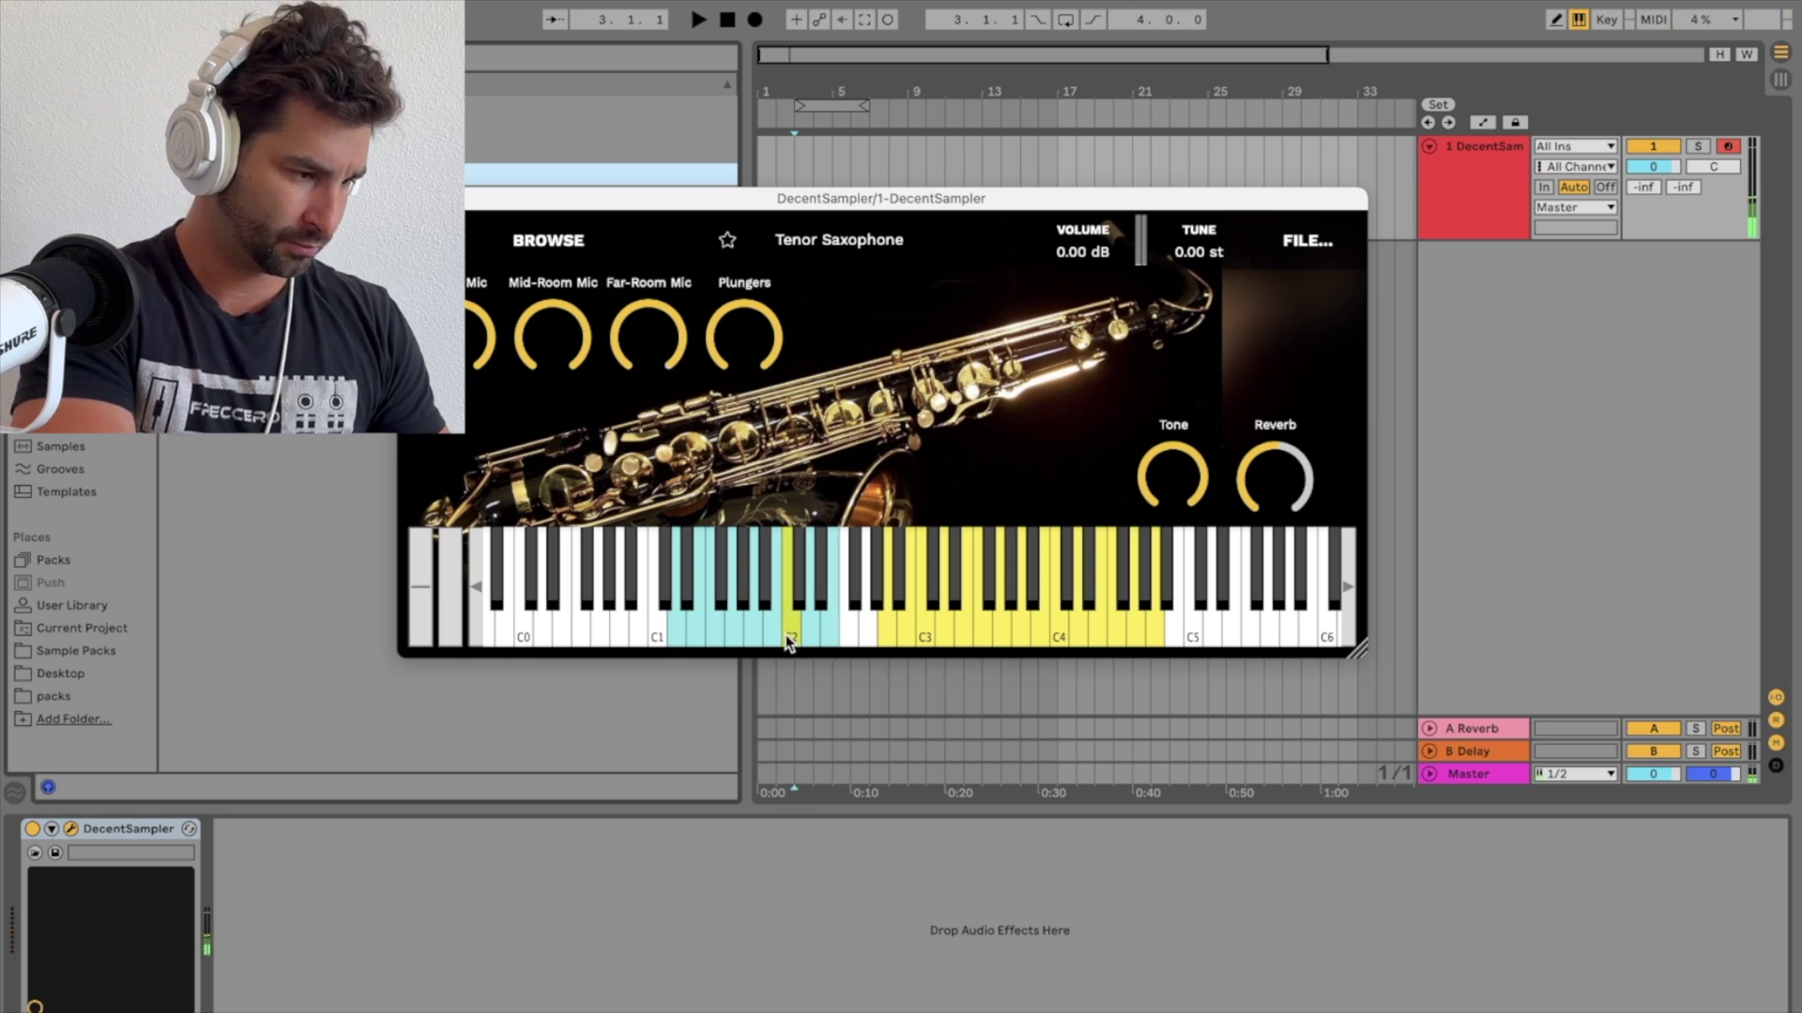
pyautogui.click(764, 610)
pyautogui.moveTo(764, 610); pyautogui.dragTo(808, 629)
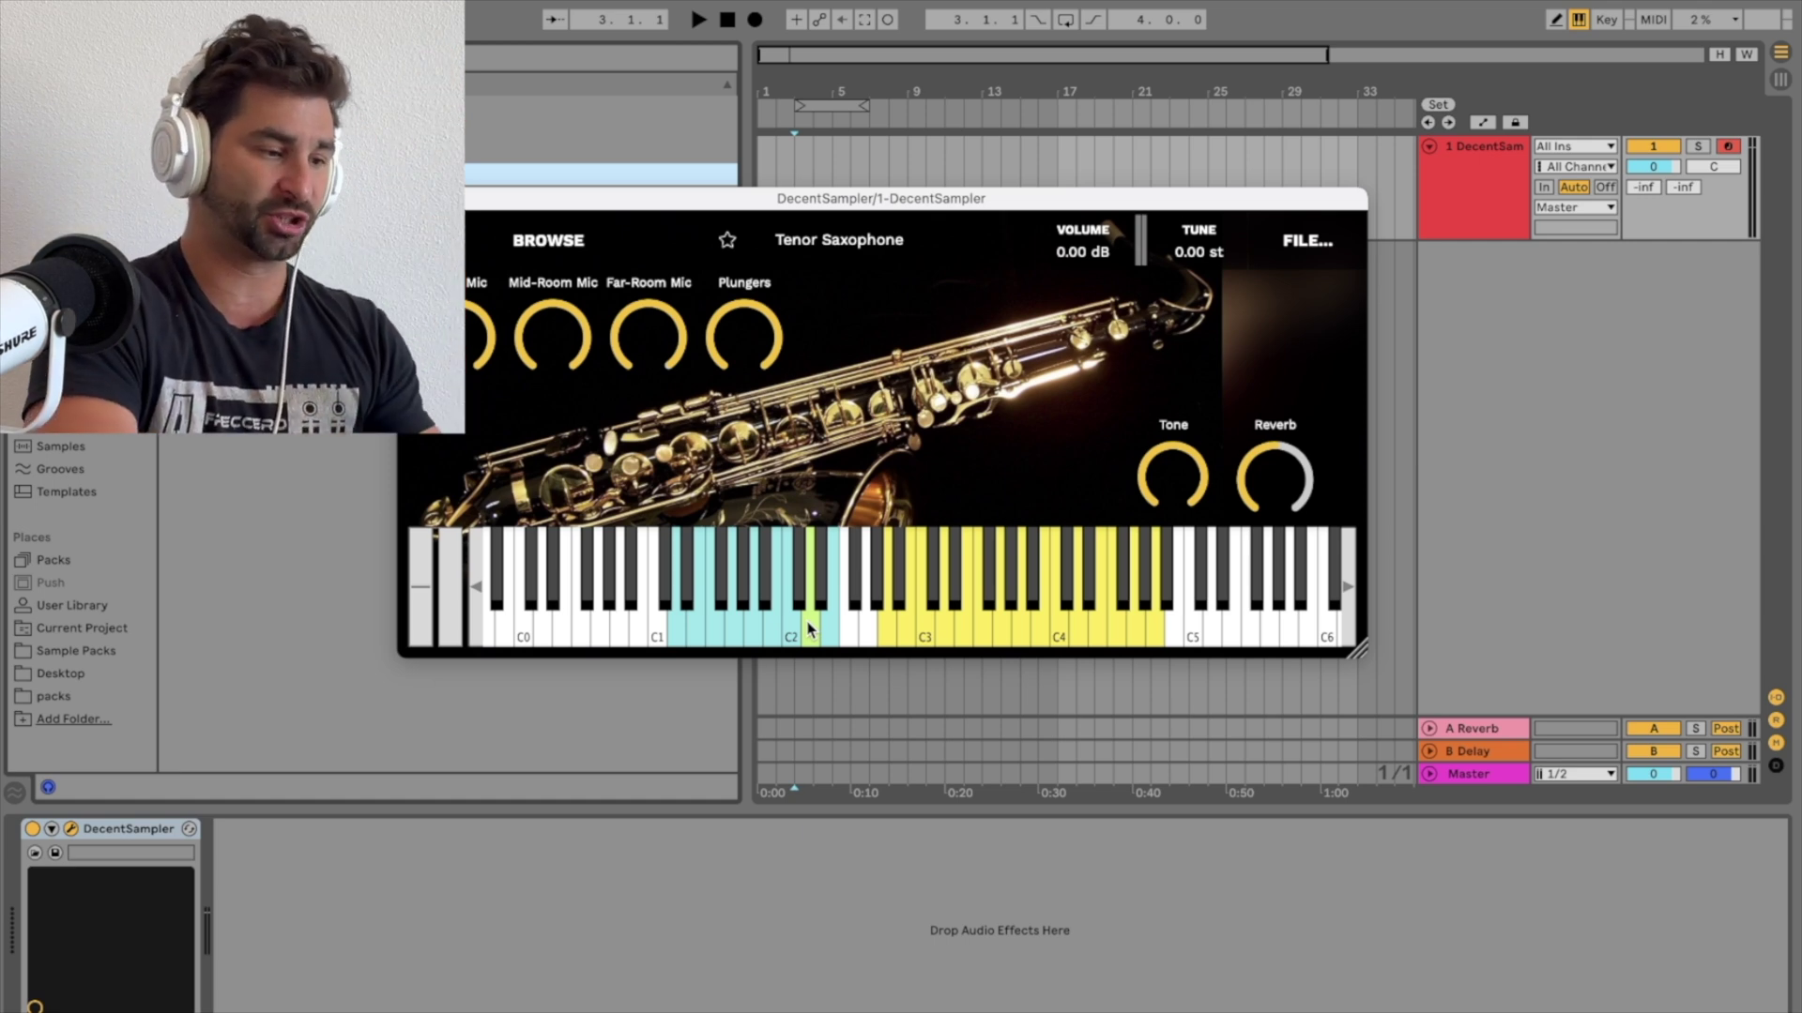
# Audition the sounds on the blue keys D2, C2, E2, B1 and A1.
pyautogui.click(809, 629)
pyautogui.click(809, 629)
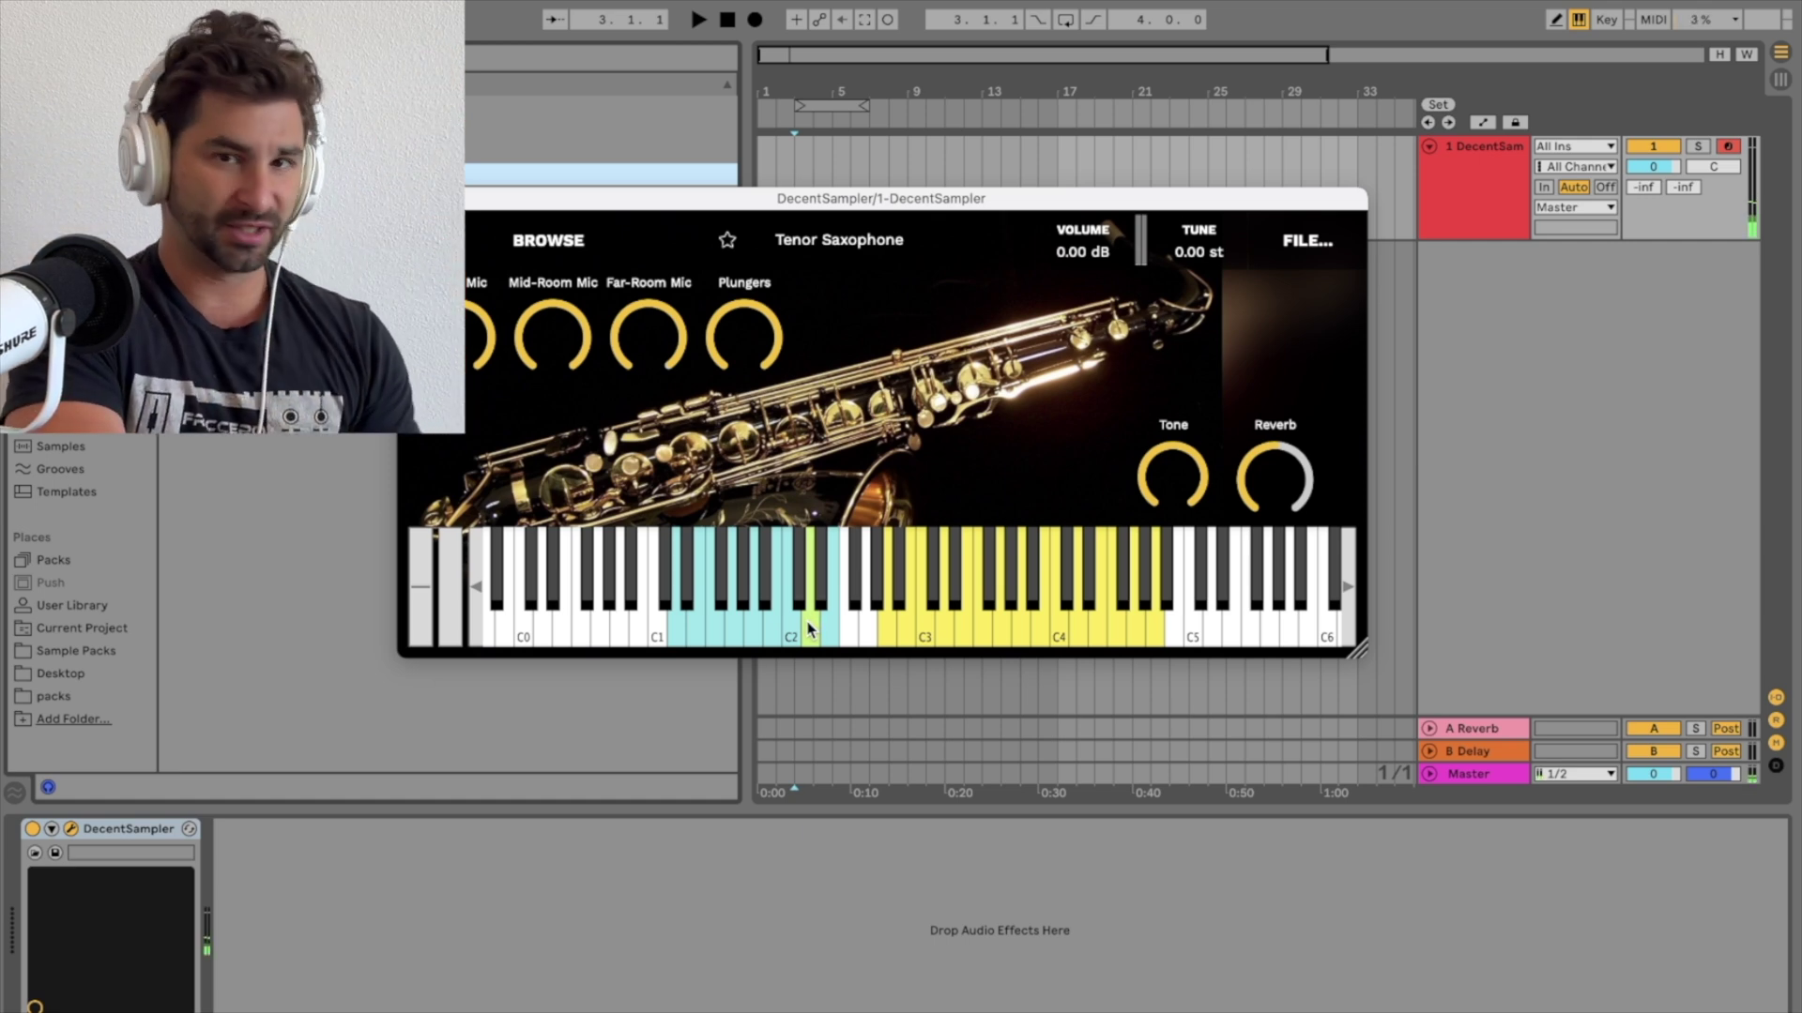
pyautogui.click(788, 634)
pyautogui.click(830, 631)
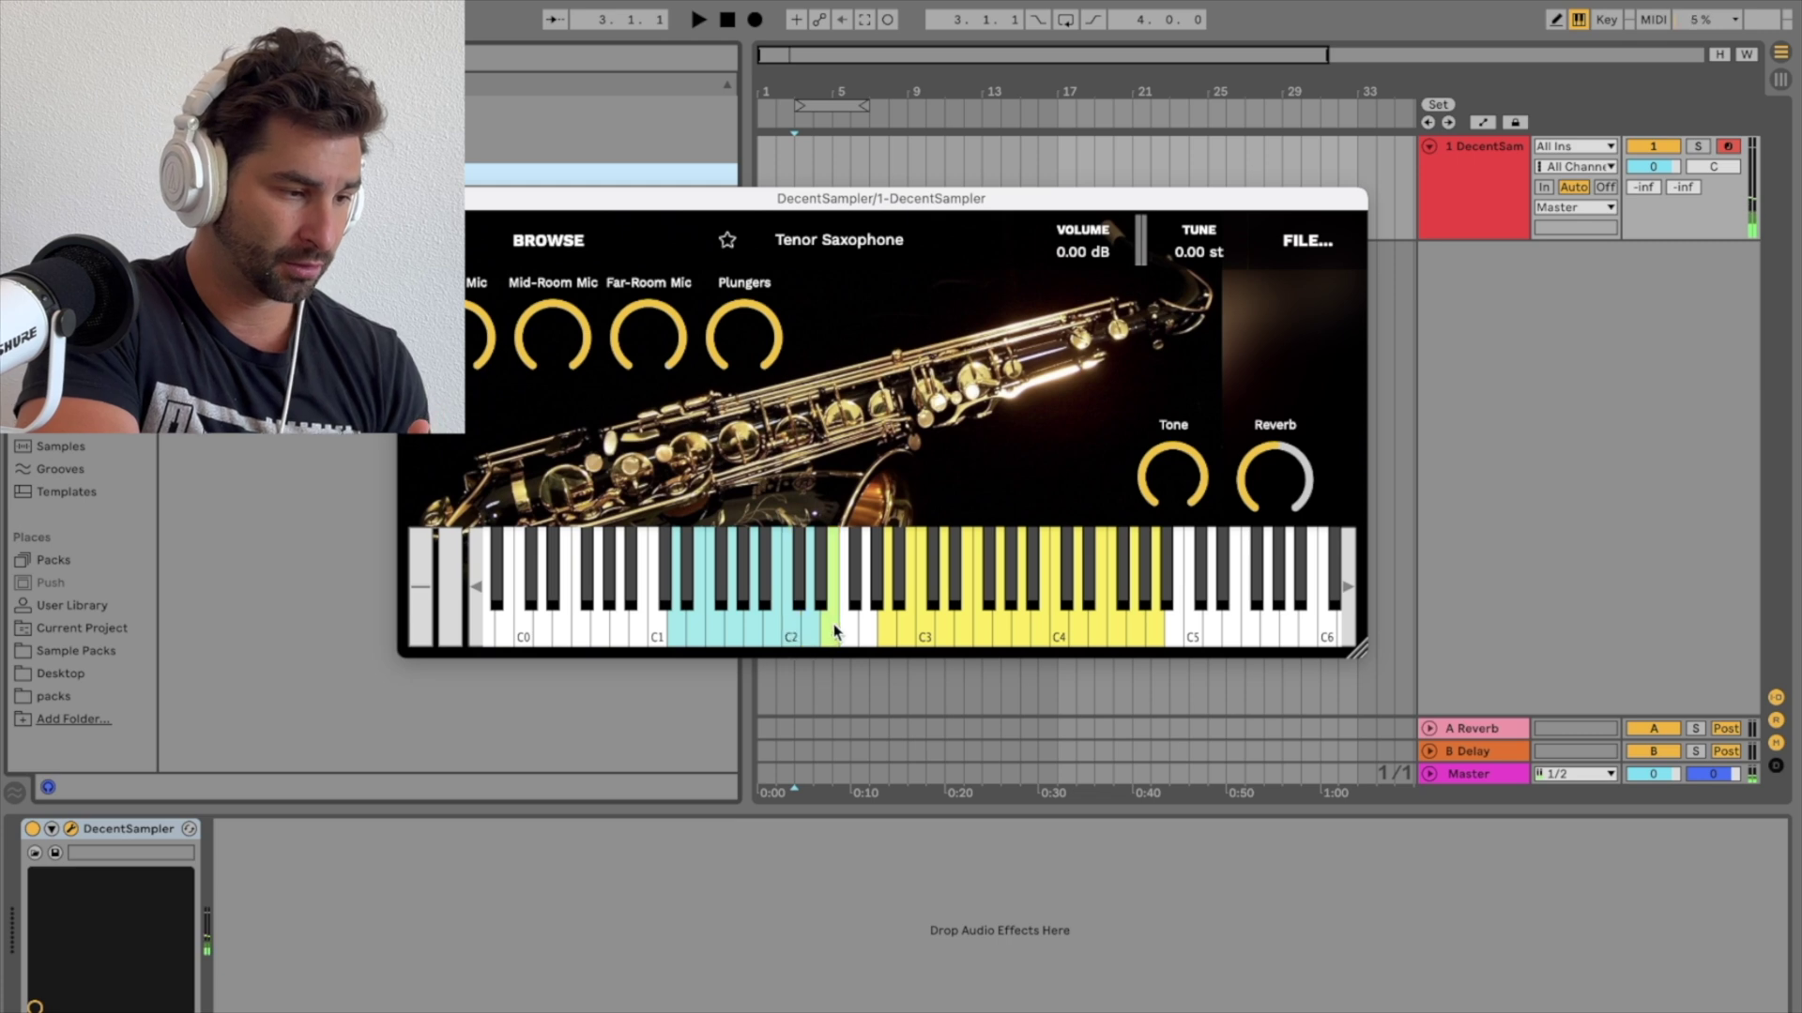
pyautogui.click(811, 631)
pyautogui.click(771, 631)
pyautogui.click(760, 633)
pyautogui.click(759, 633)
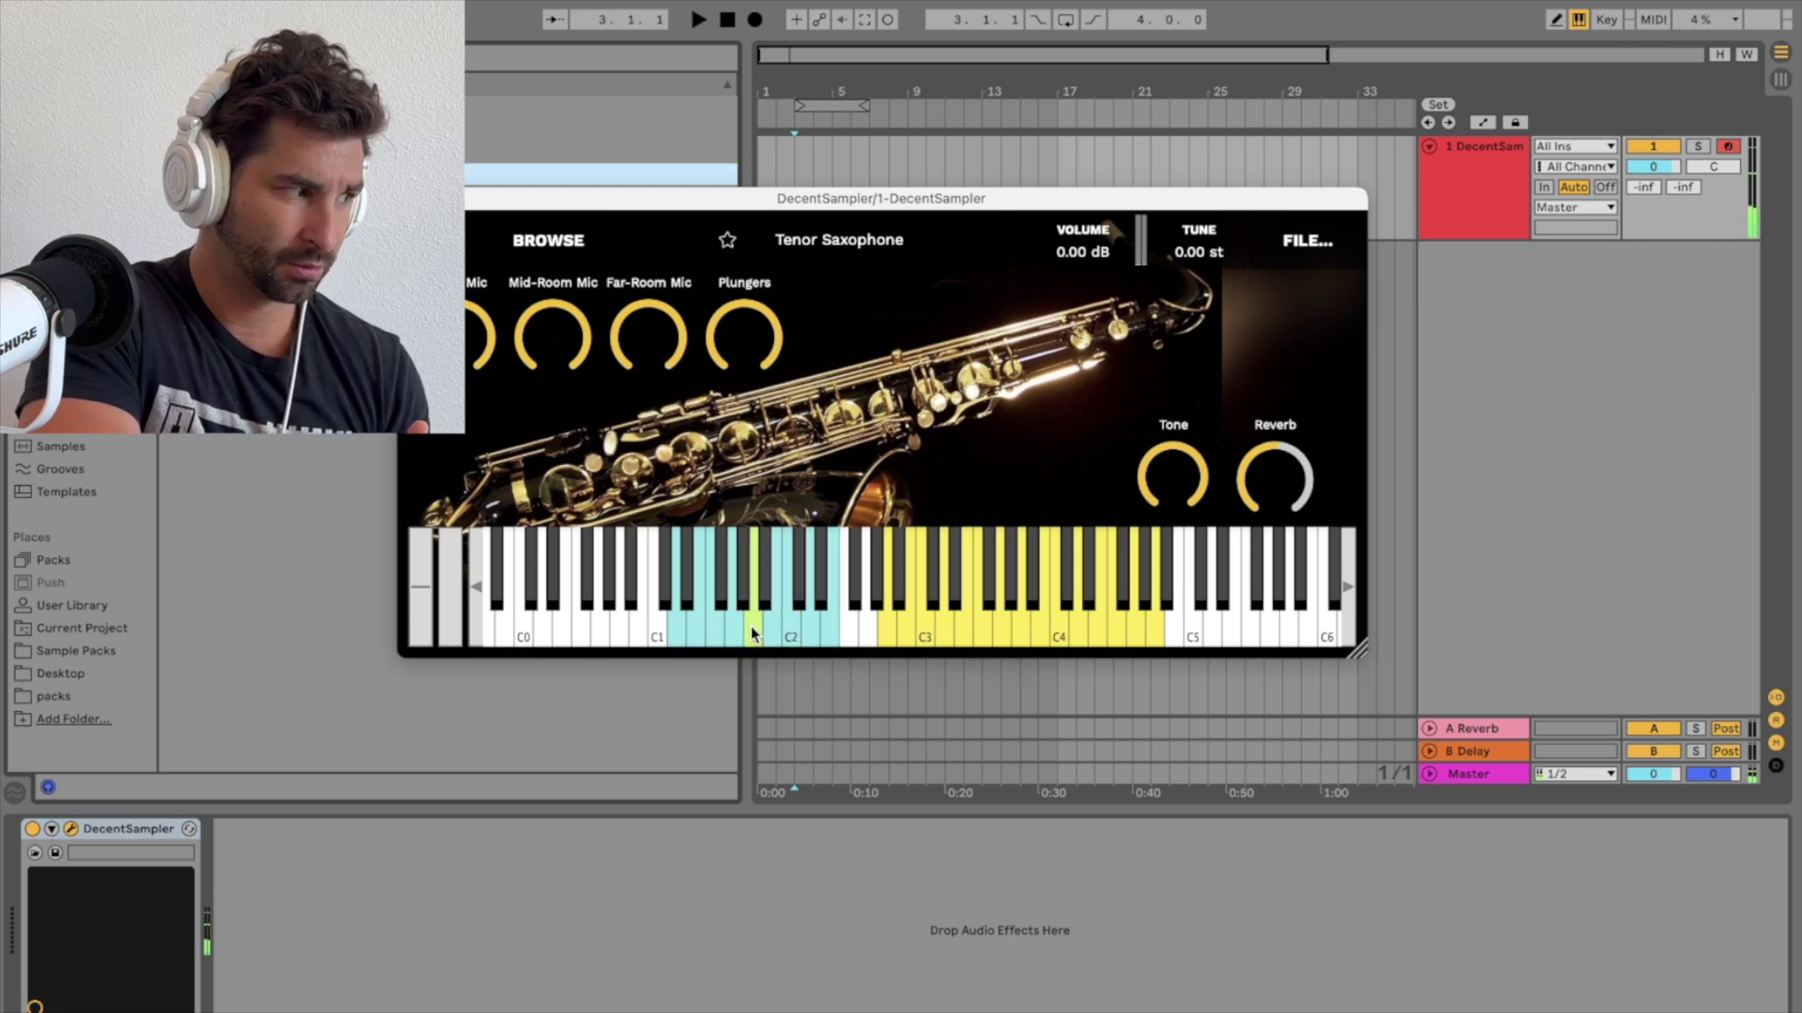
# Audition the sounds on the lower blue keys from A1 and G1 downward, finishing on D2.
pyautogui.click(756, 634)
pyautogui.click(754, 634)
pyautogui.click(740, 630)
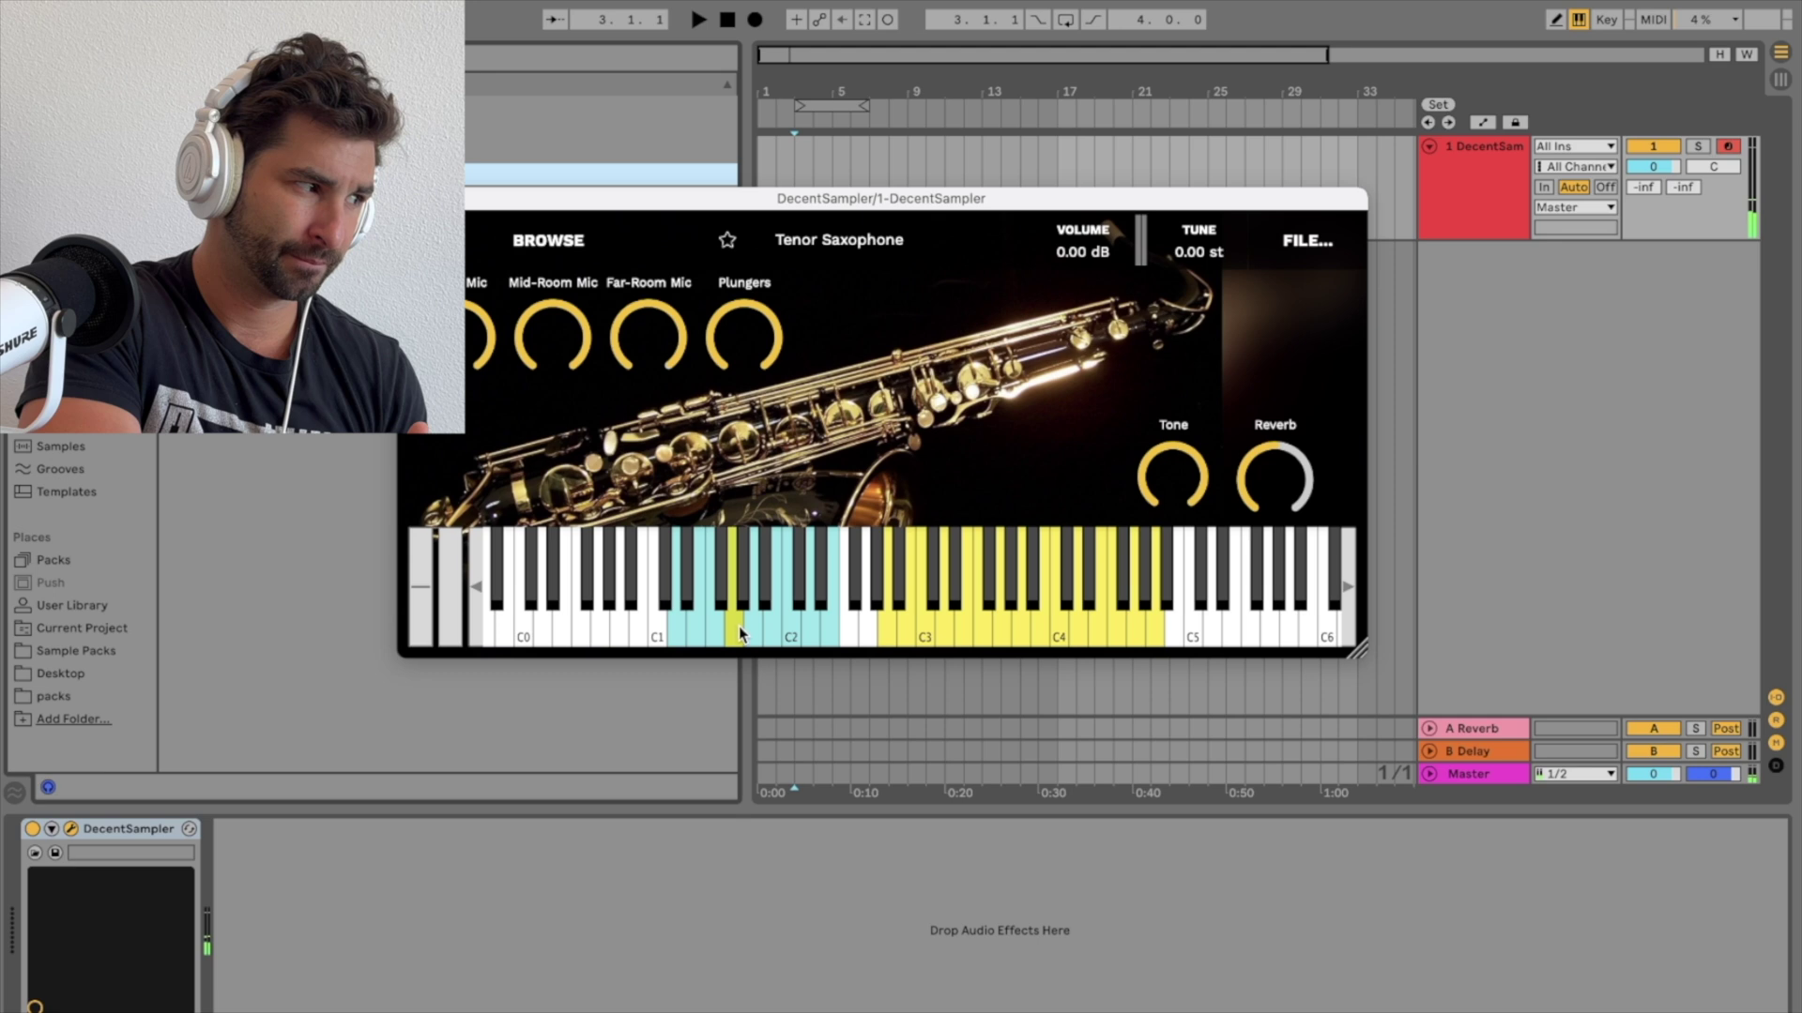
pyautogui.click(740, 631)
pyautogui.click(740, 629)
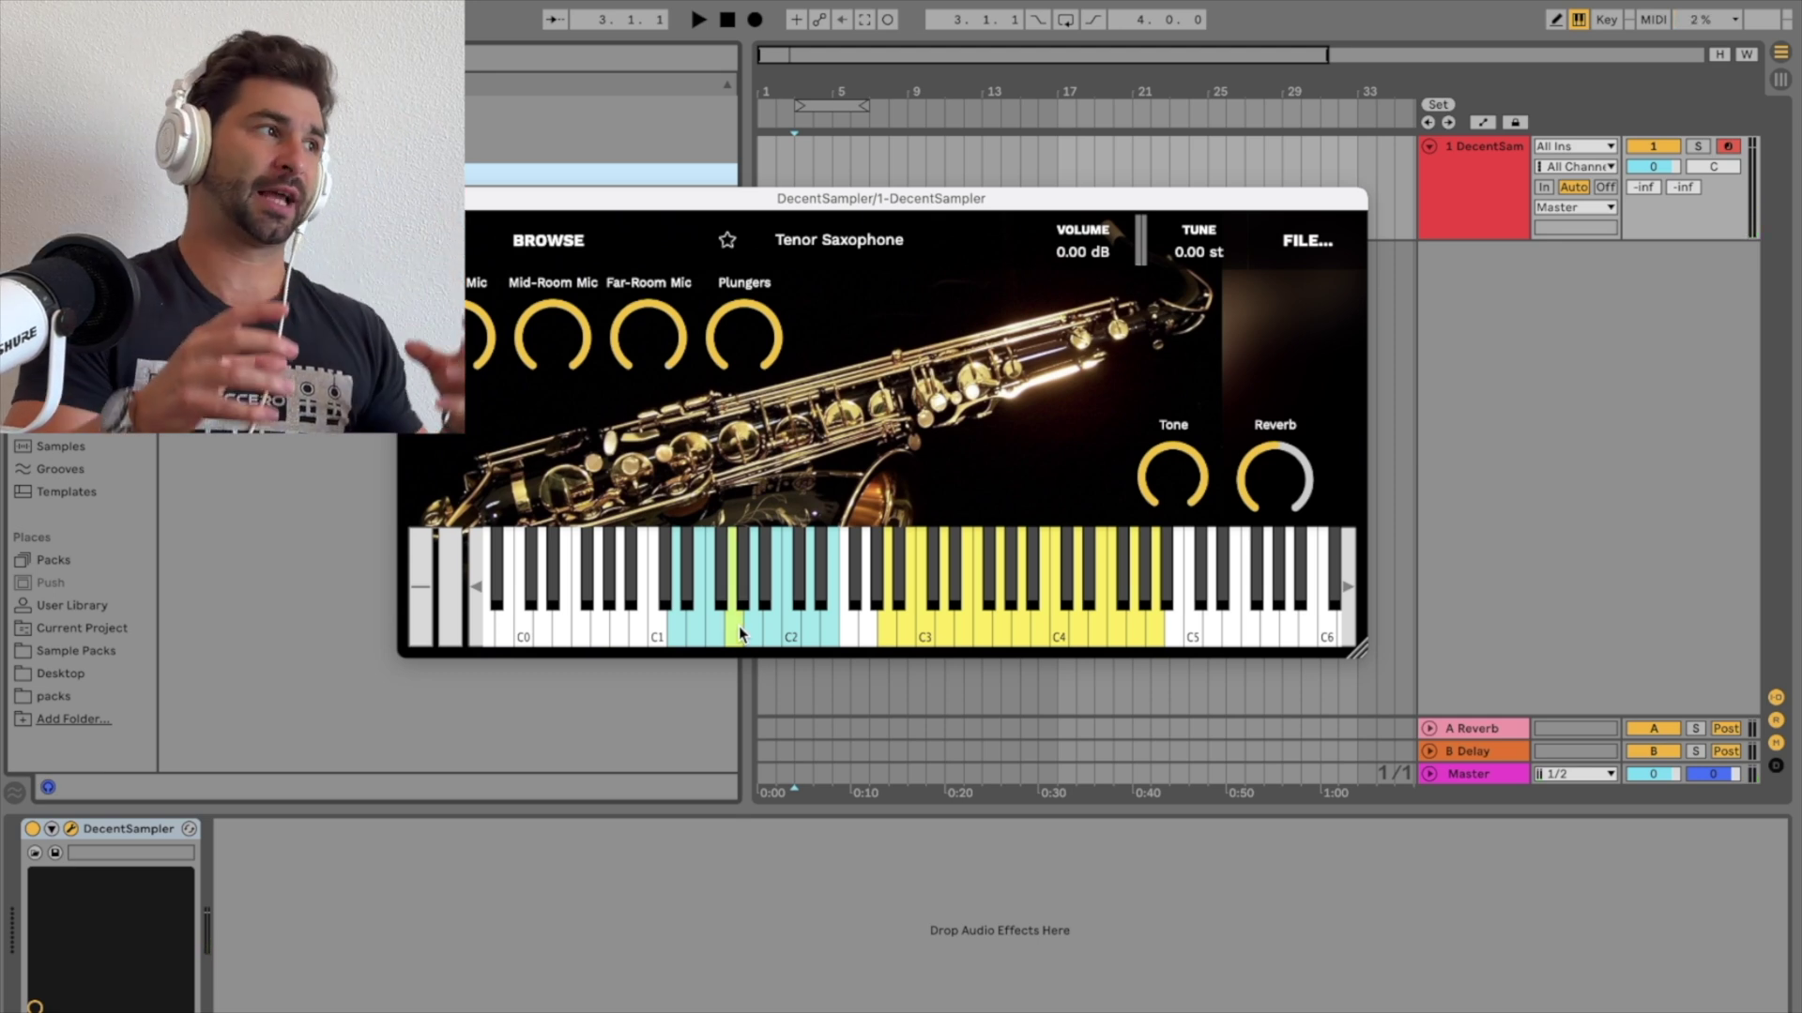
pyautogui.click(740, 626)
pyautogui.click(724, 600)
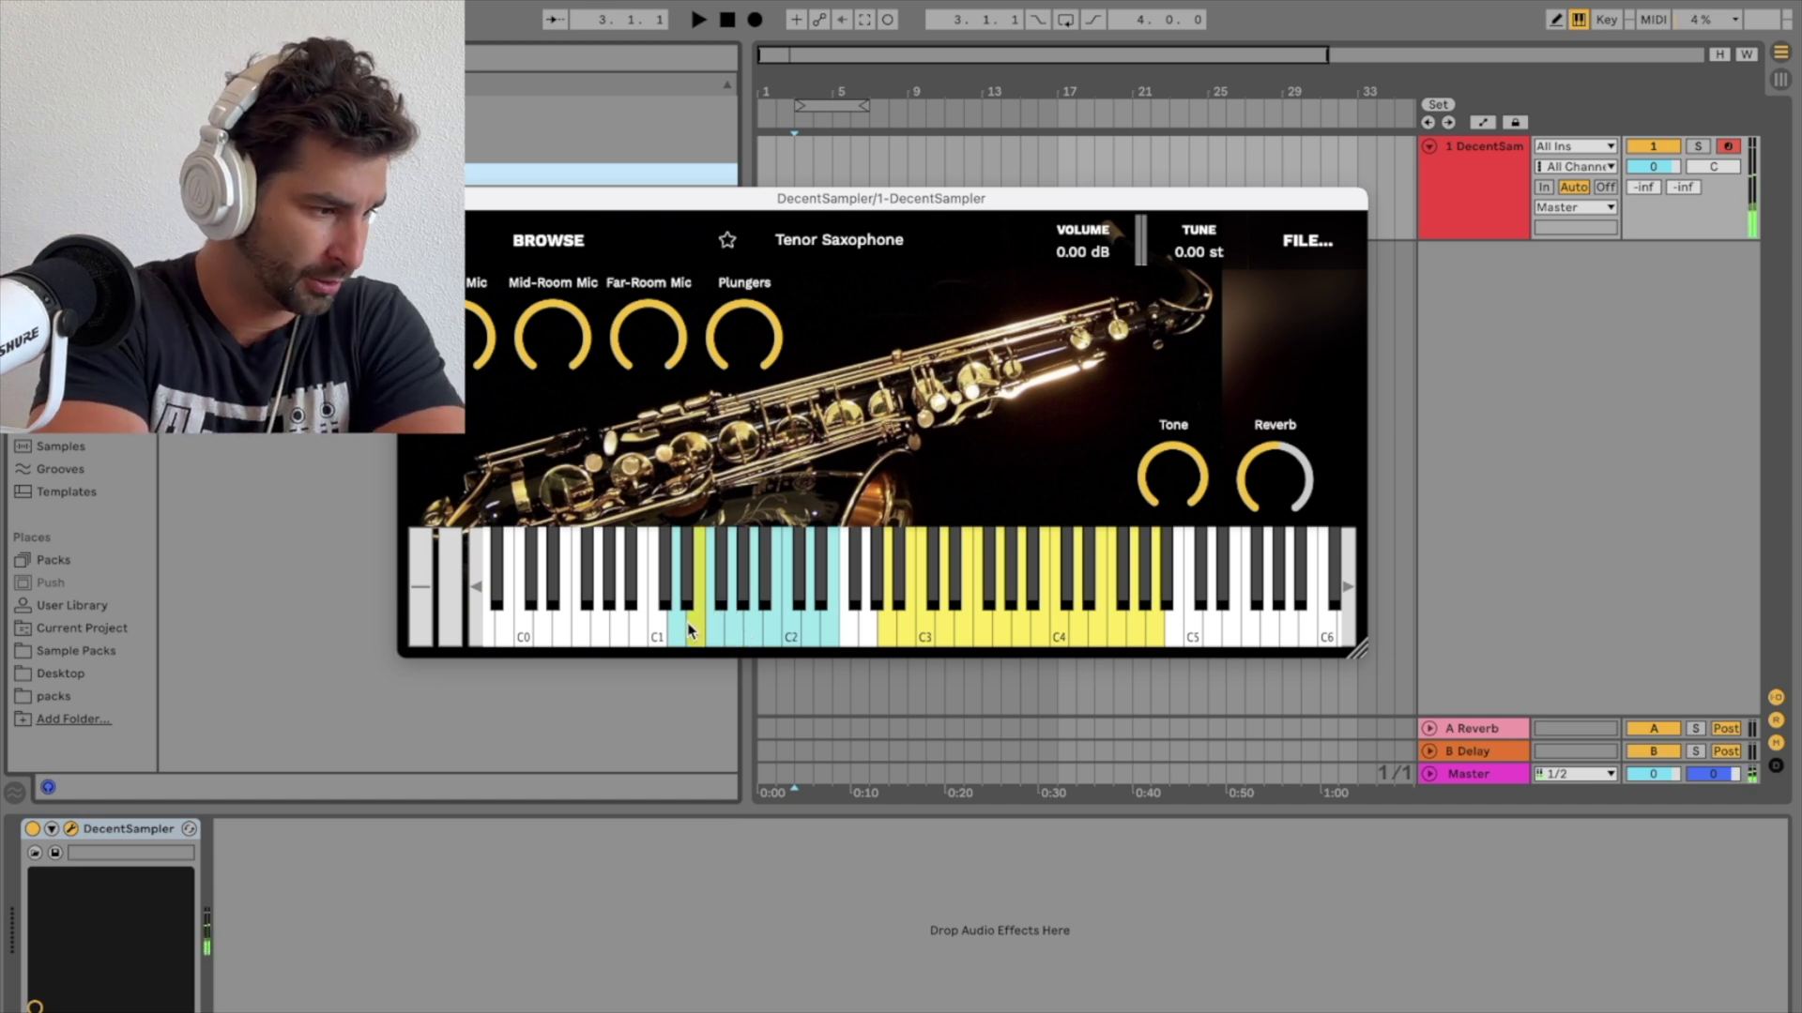
pyautogui.click(816, 626)
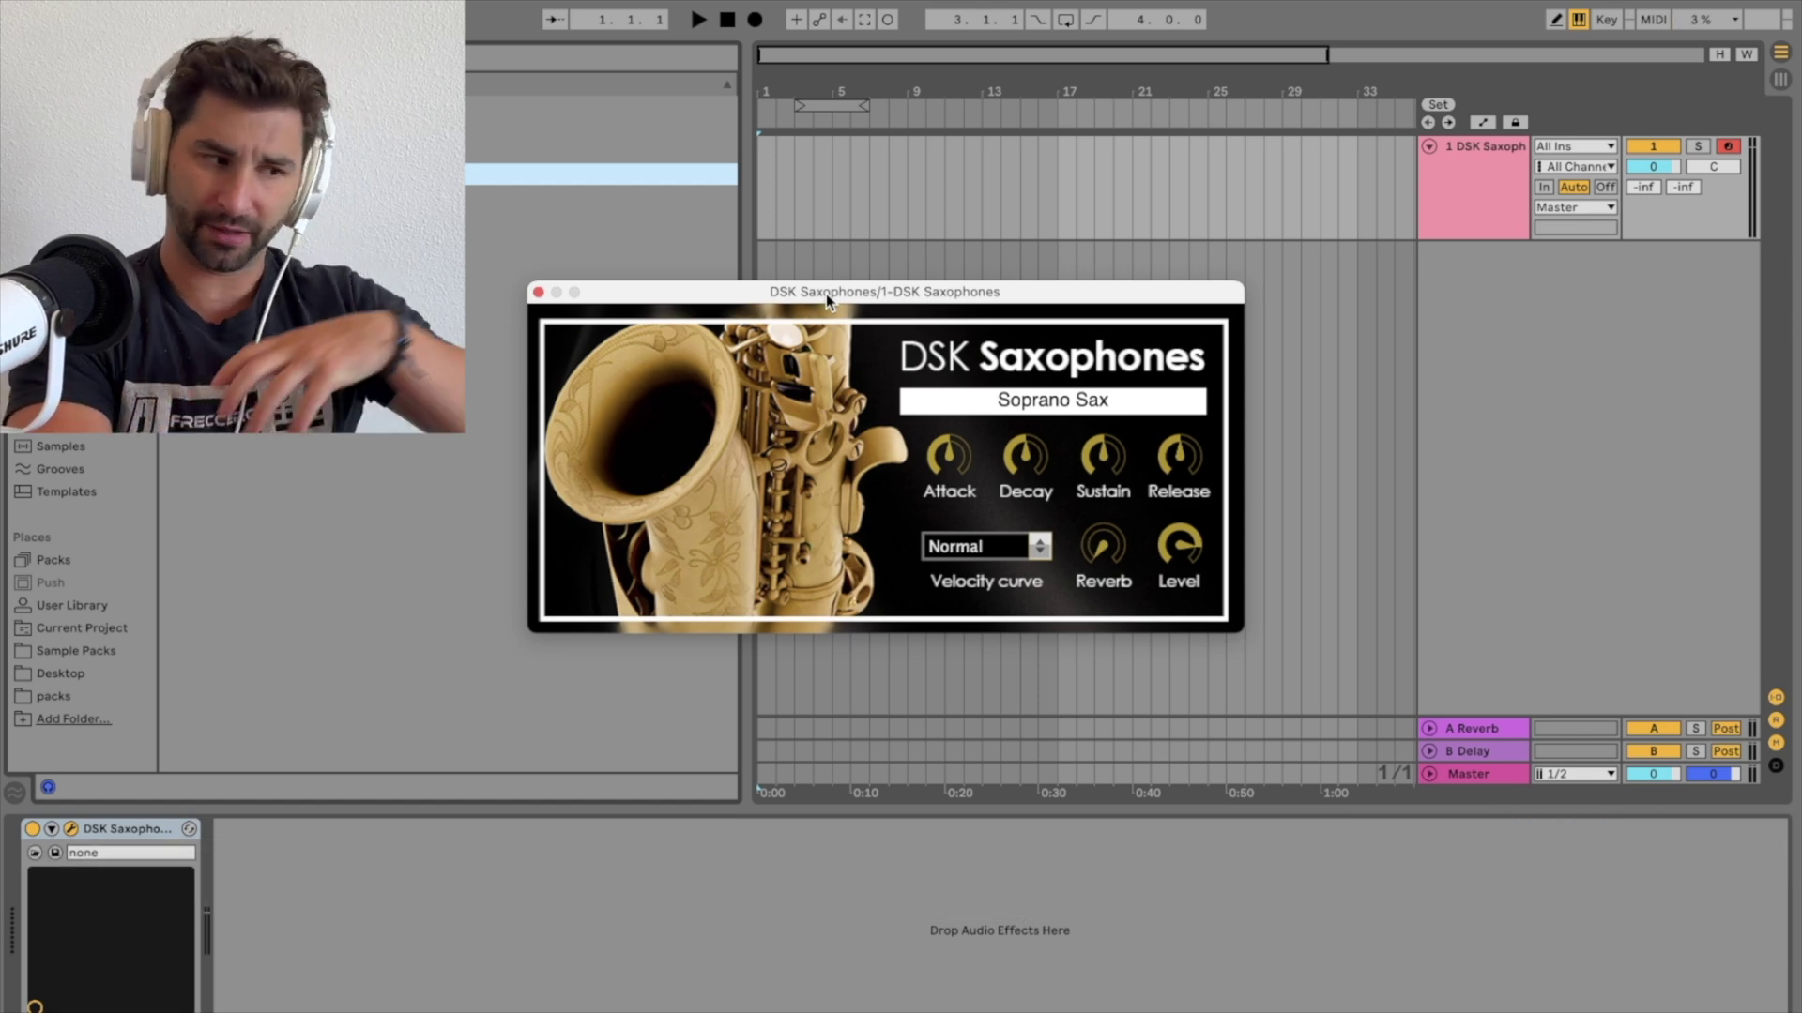
# Review the DSK Saxophones instrument list, keep Soprano Sax selected, and adjust its Reverb amount.
pyautogui.click(1045, 407)
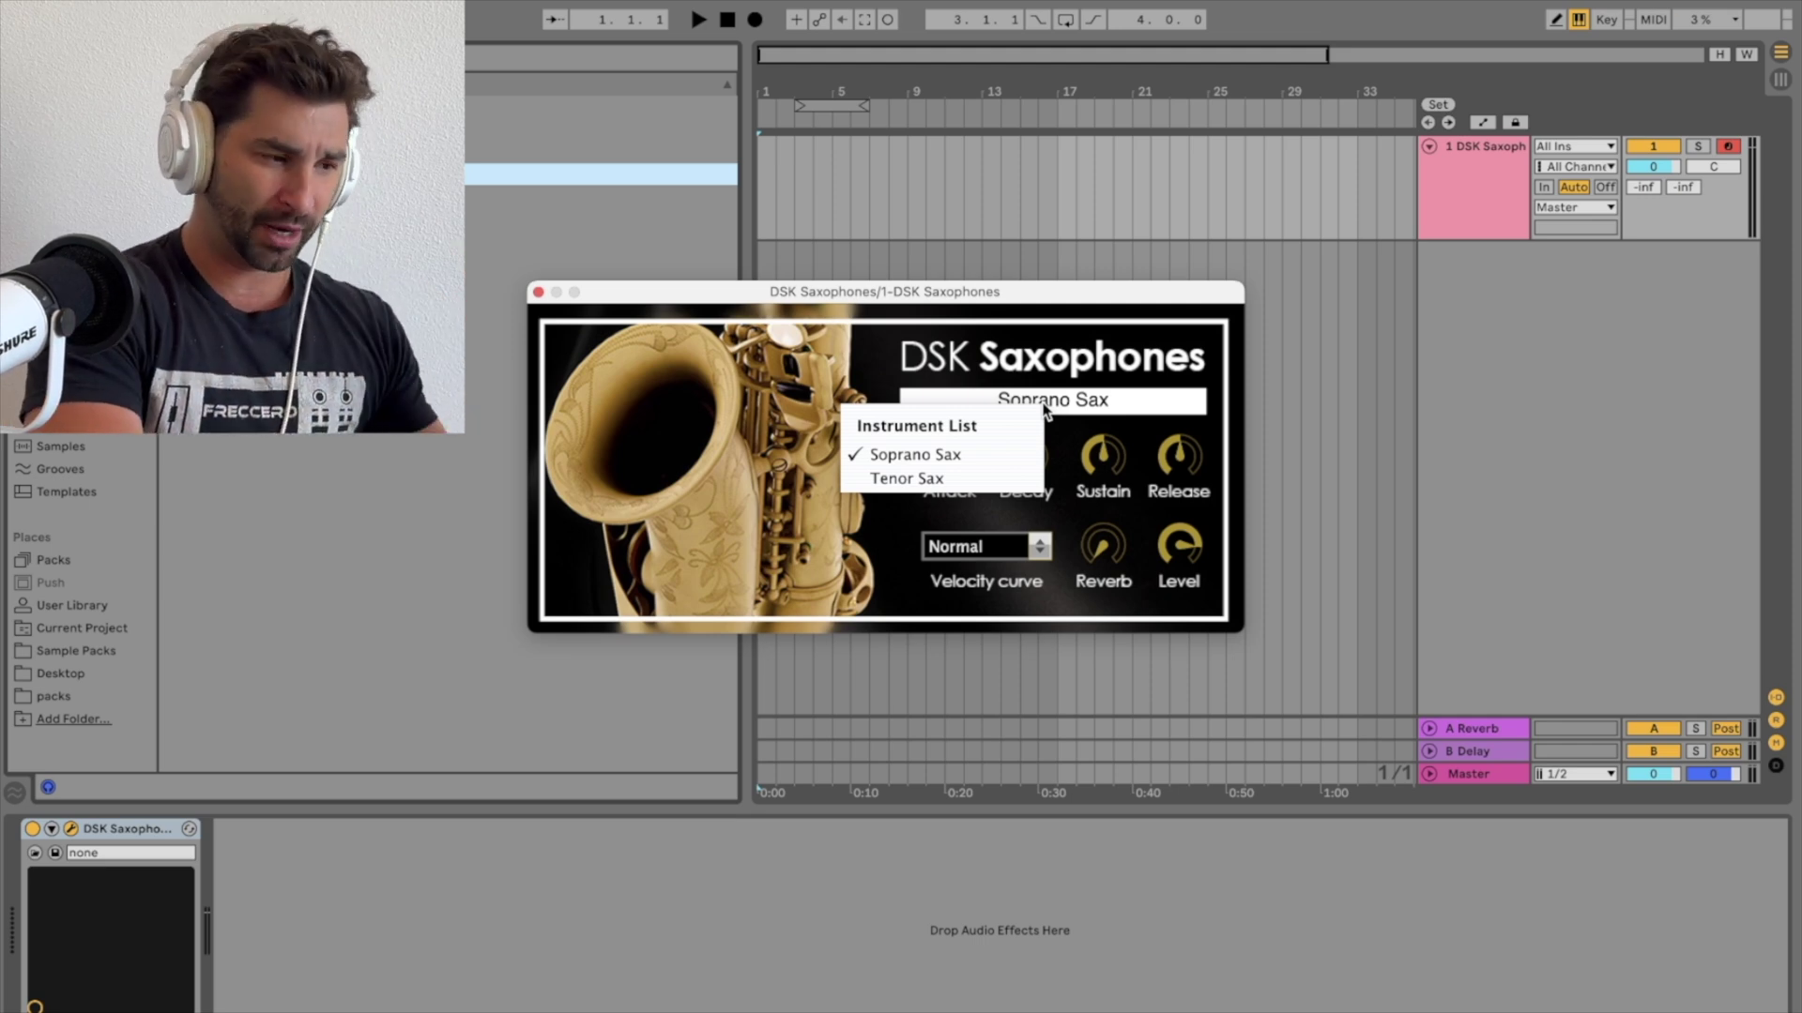
pyautogui.click(1009, 358)
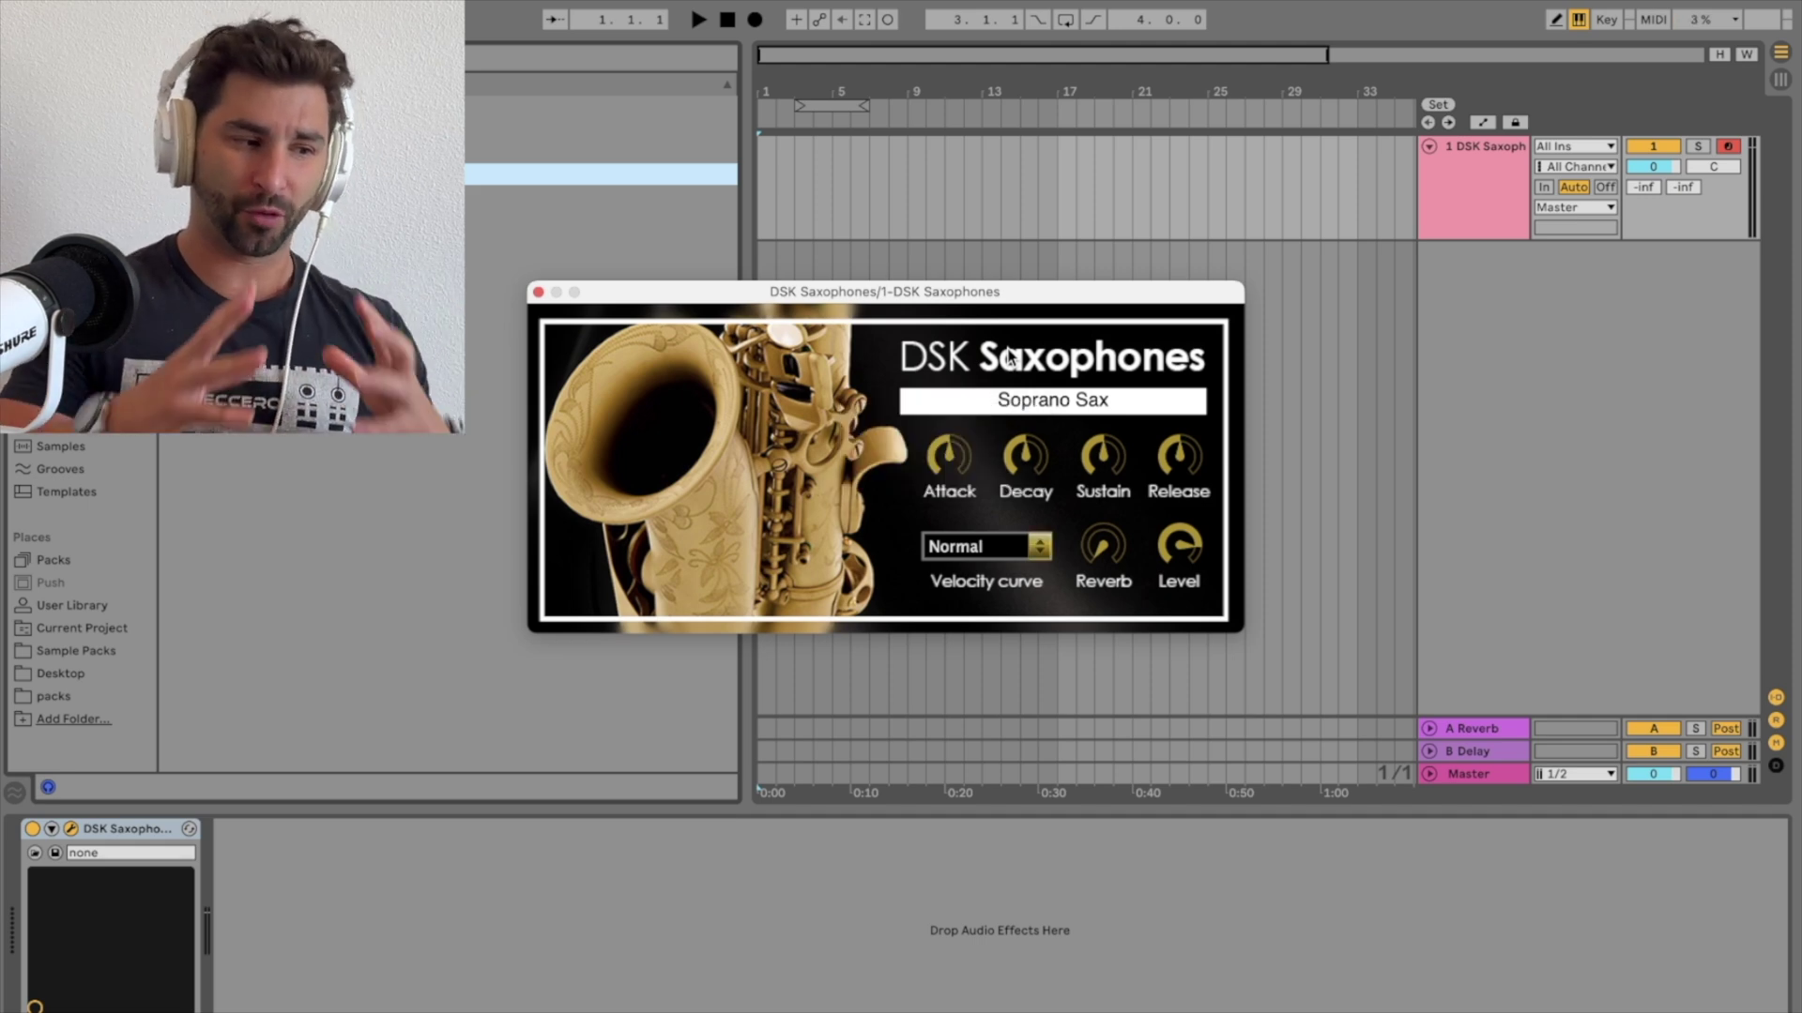
pyautogui.click(1029, 402)
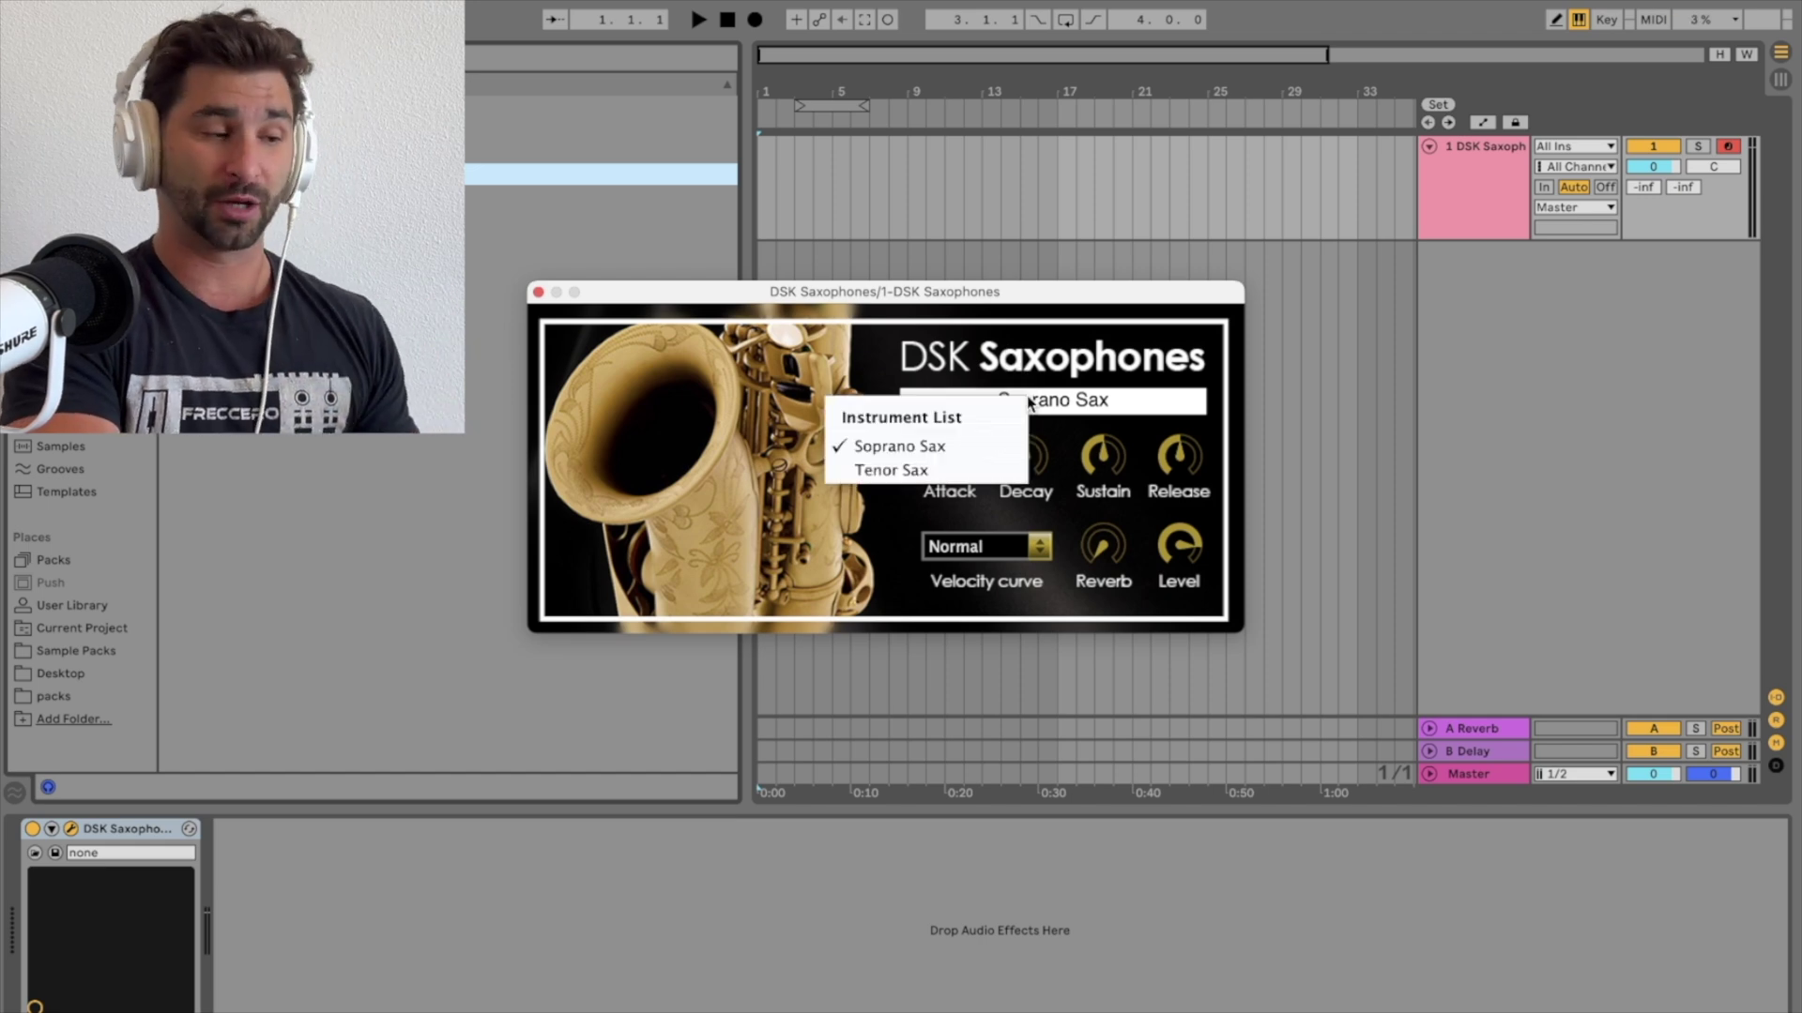
pyautogui.click(1025, 364)
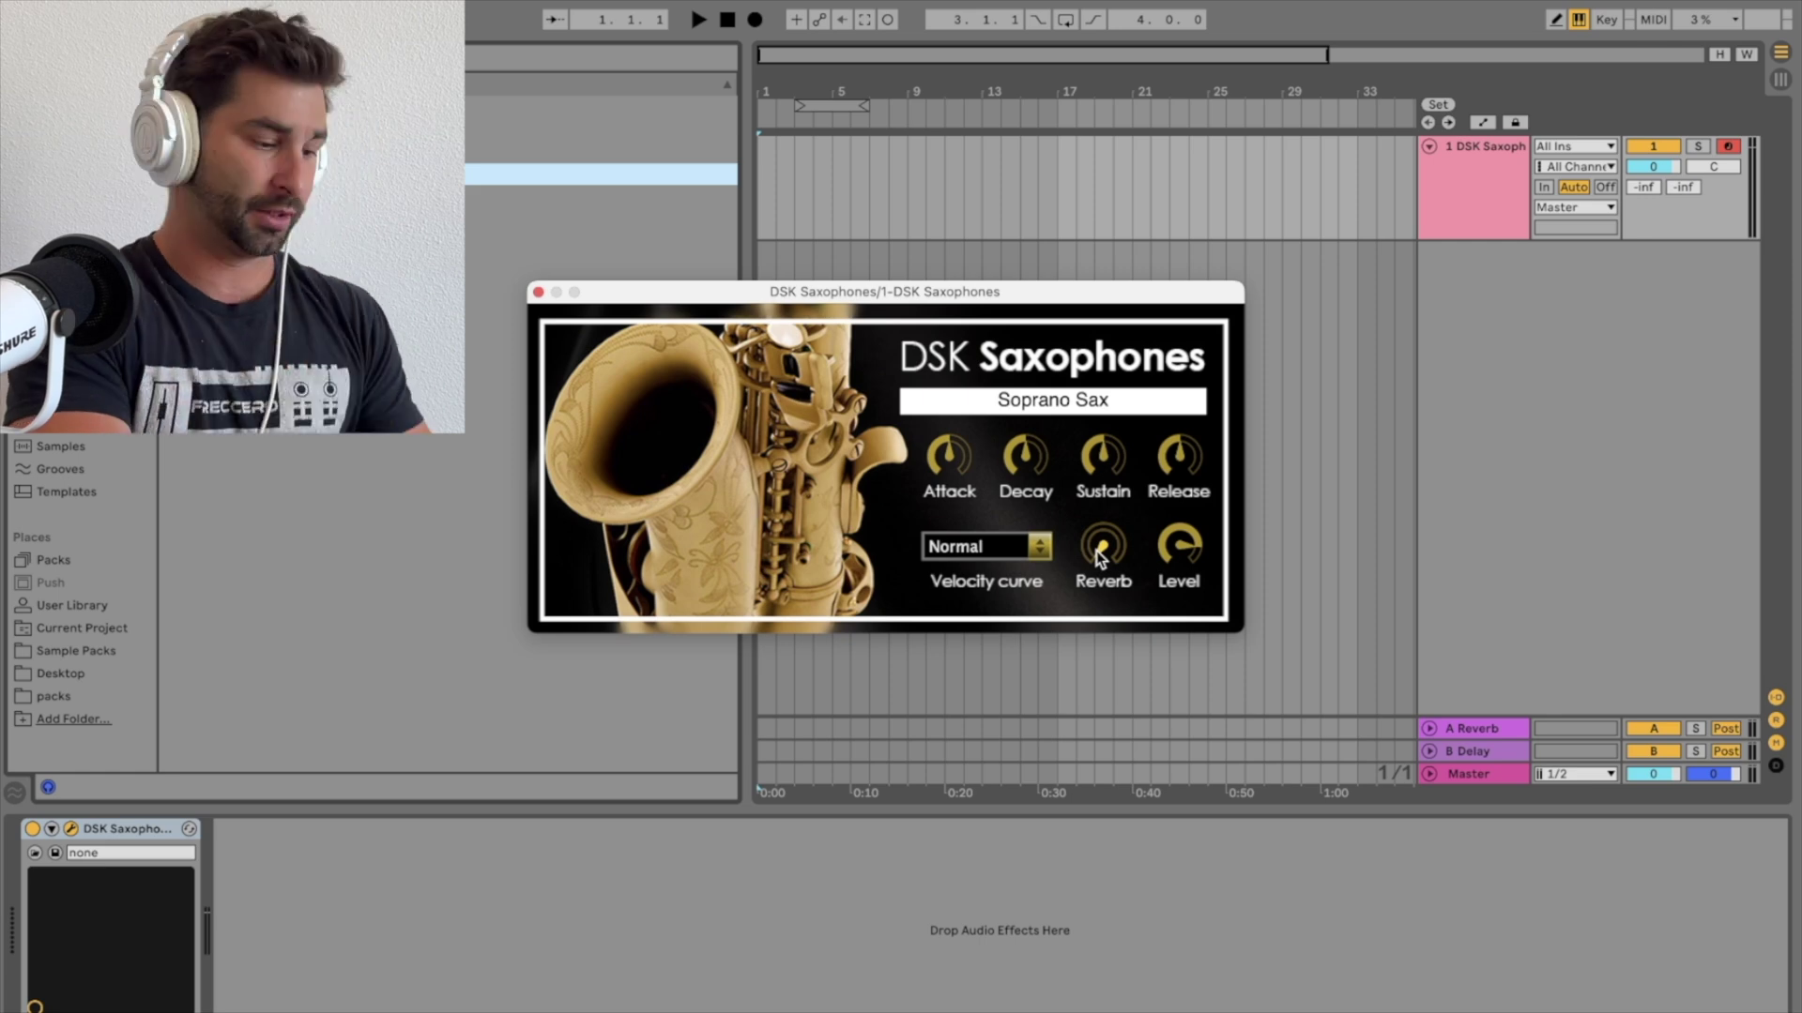
pyautogui.moveTo(1101, 556)
pyautogui.mouseDown()
pyautogui.moveTo(1117, 528)
pyautogui.moveTo(1112, 558)
pyautogui.mouseUp()
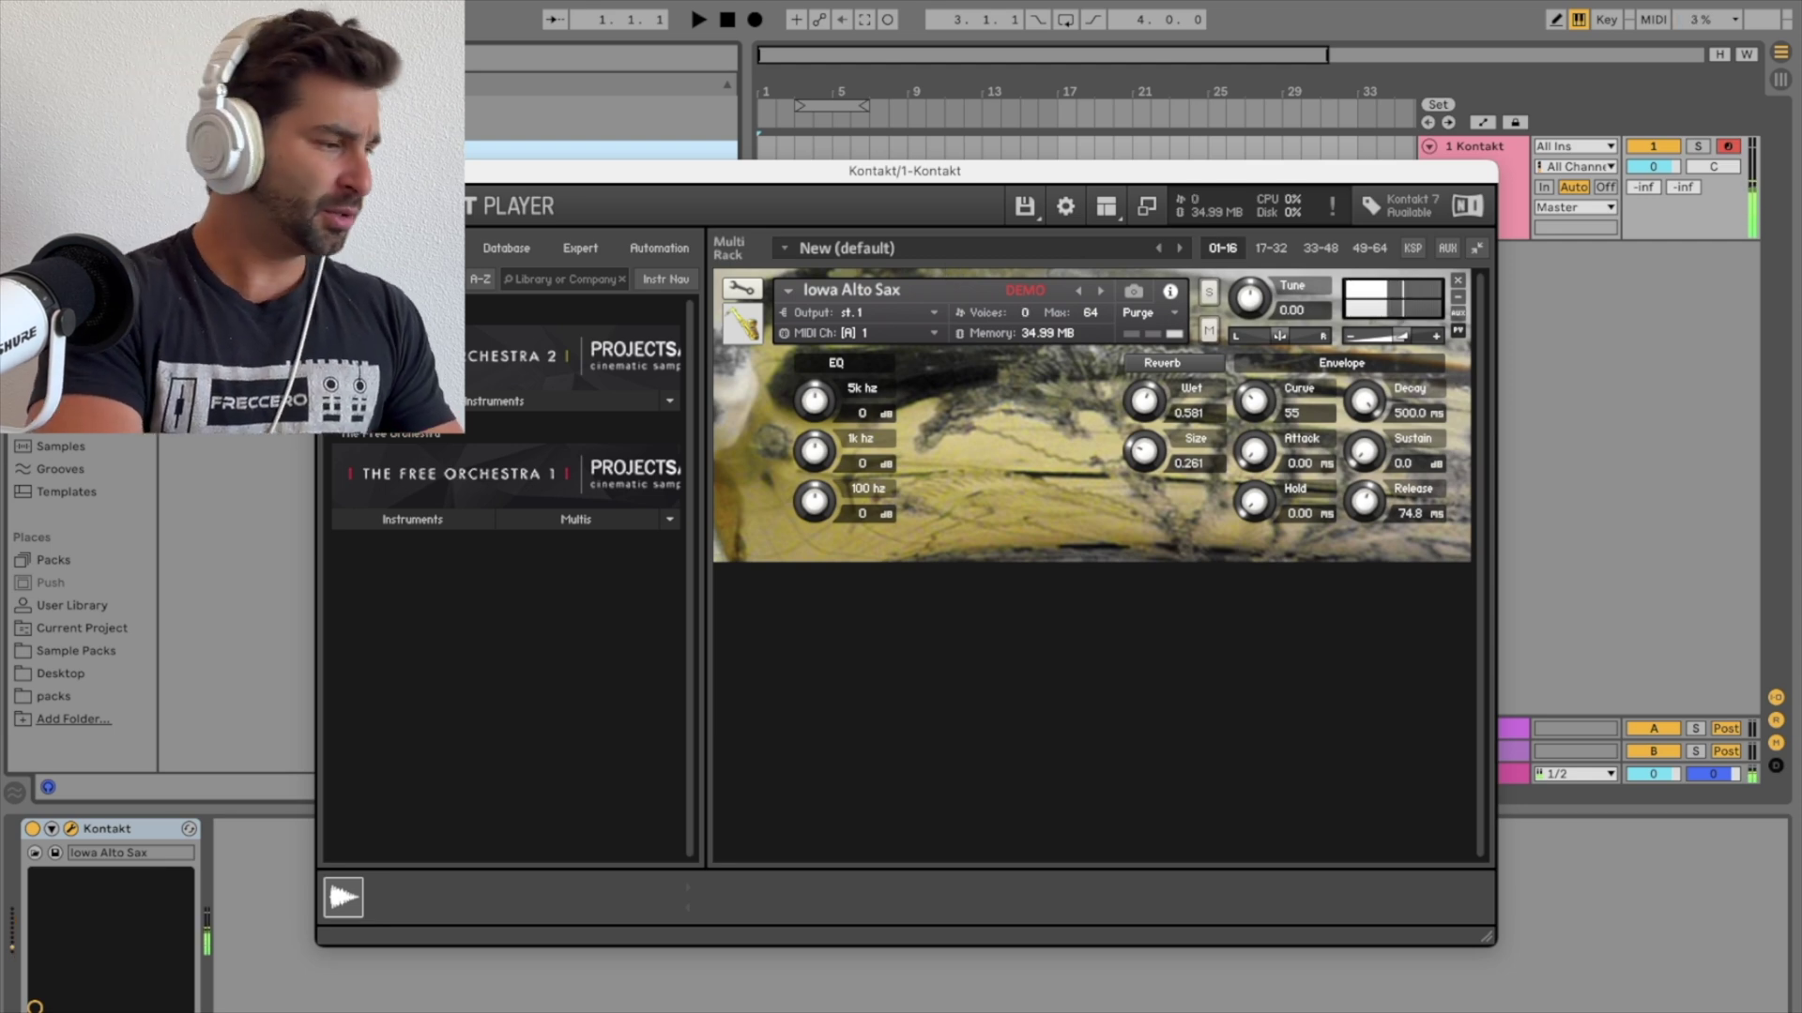
# Set the Iowa Alto Sax's built-in reverb to Wet 0.997 and Size 0.716.
pyautogui.moveTo(1145, 410); pyautogui.dragTo(1146, 361)
pyautogui.moveTo(1143, 453); pyautogui.dragTo(1144, 403)
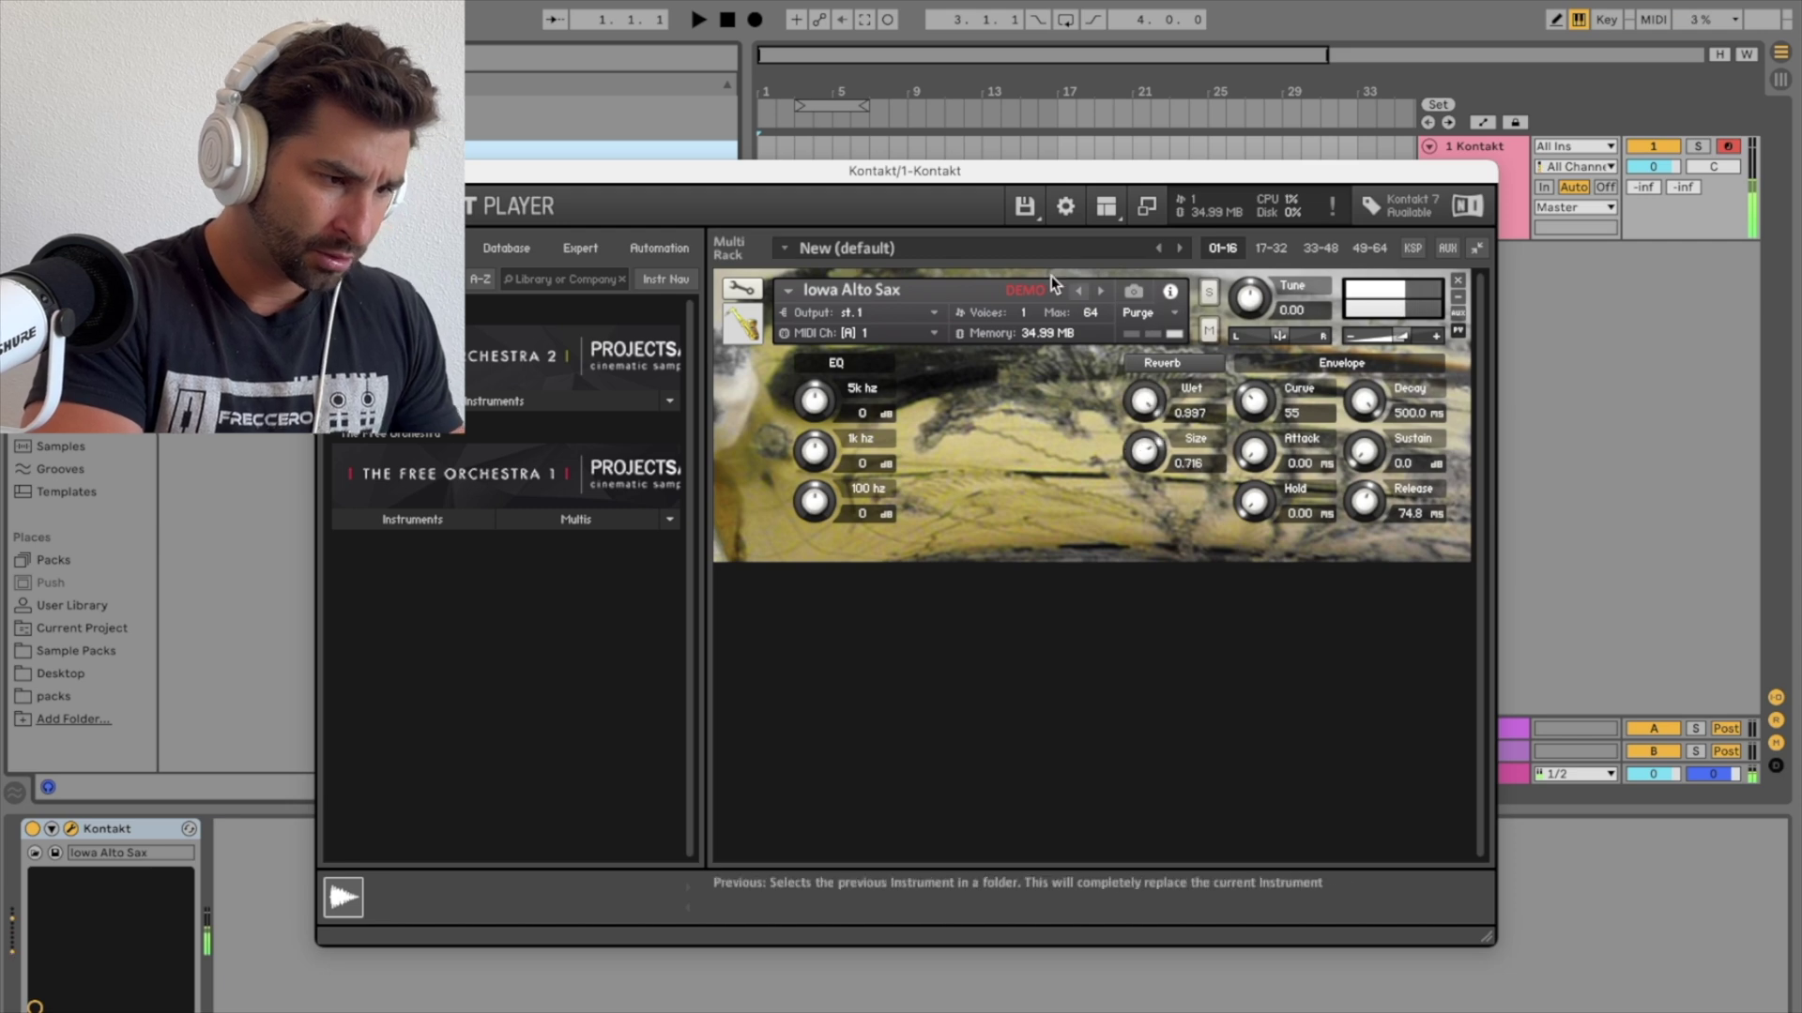
# Move the Kontakt window clear of the browser and add Live's Reverb effect after the instrument.
pyautogui.moveTo(942, 170); pyautogui.dragTo(1144, 52)
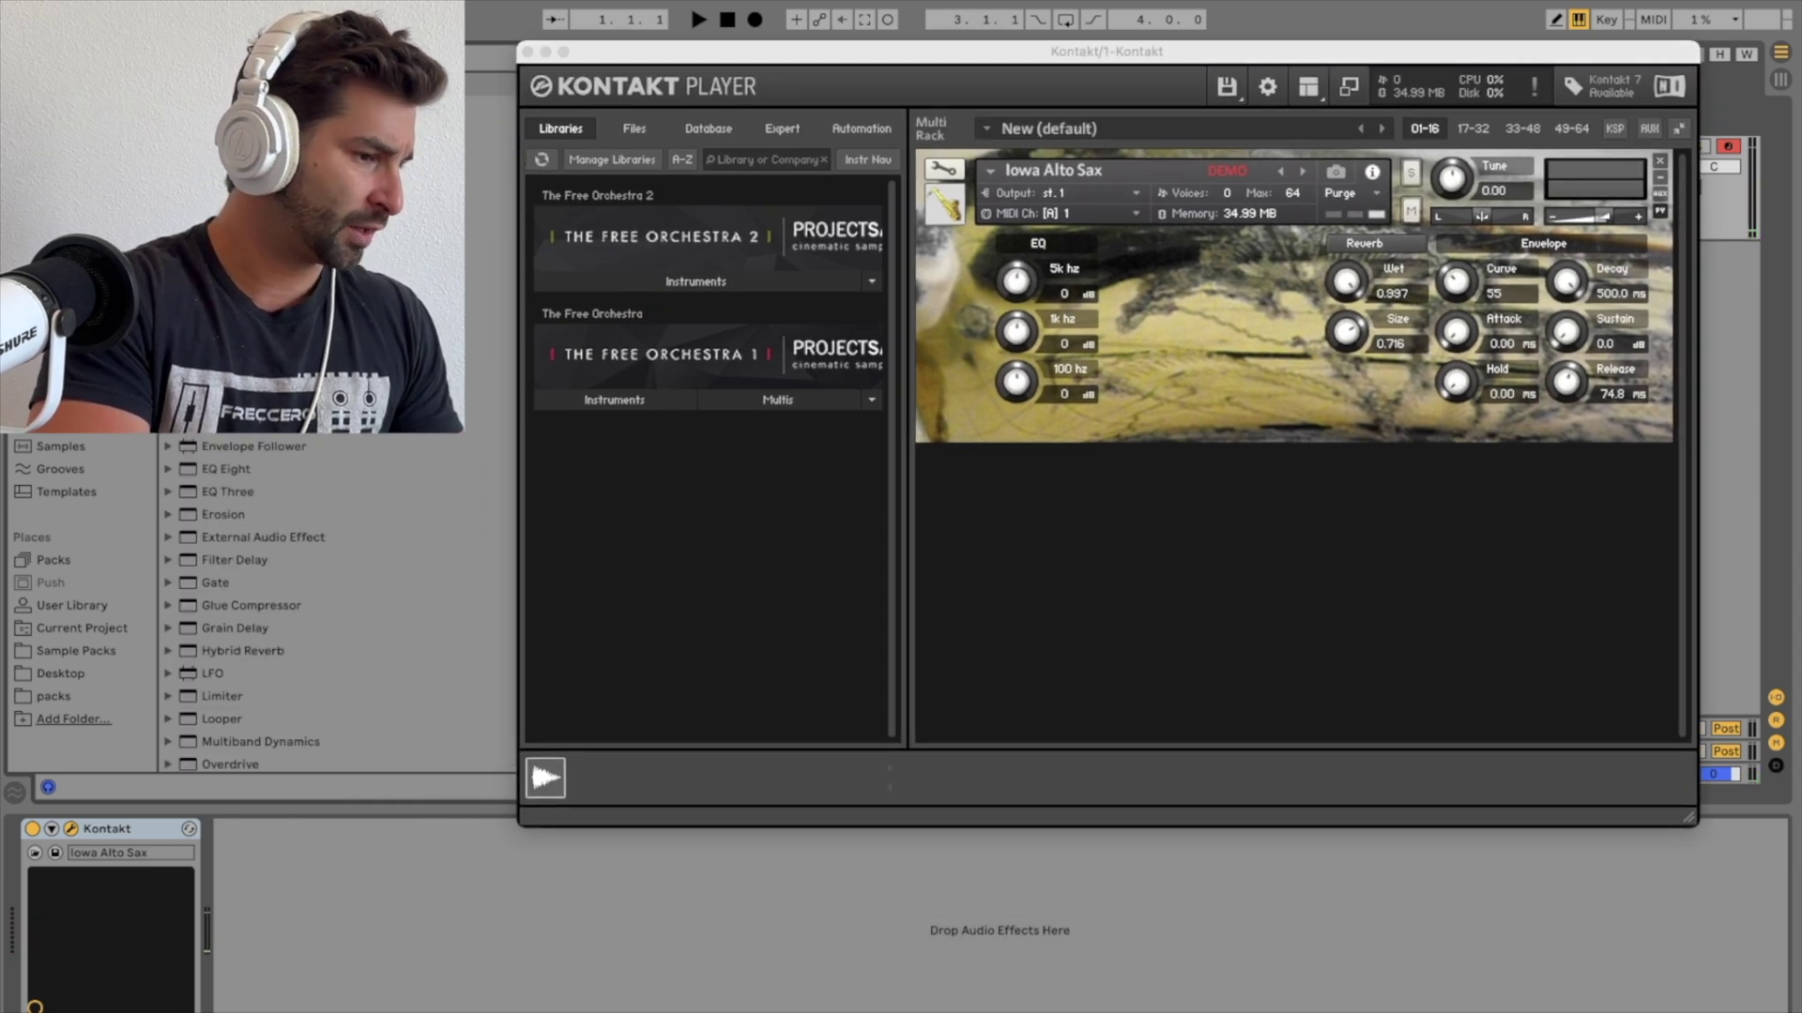
pyautogui.scroll(-7, 282, 601)
pyautogui.click(234, 532)
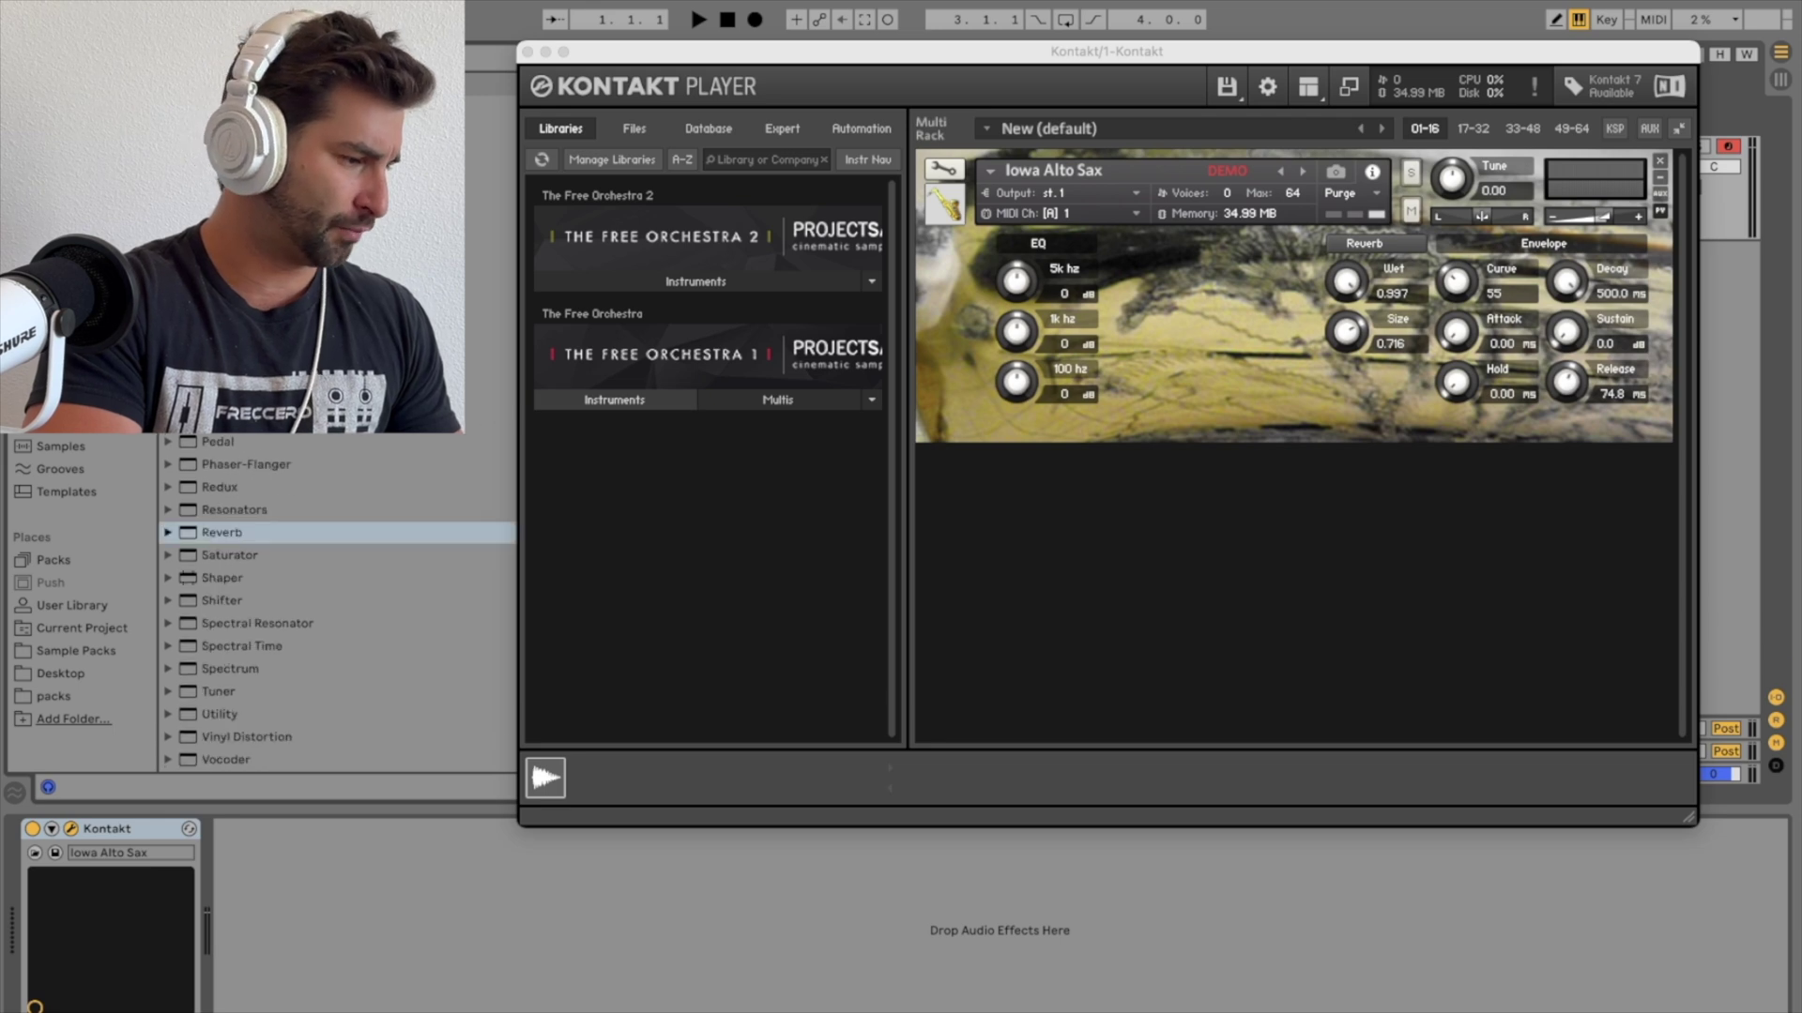
pyautogui.doubleClick(236, 532)
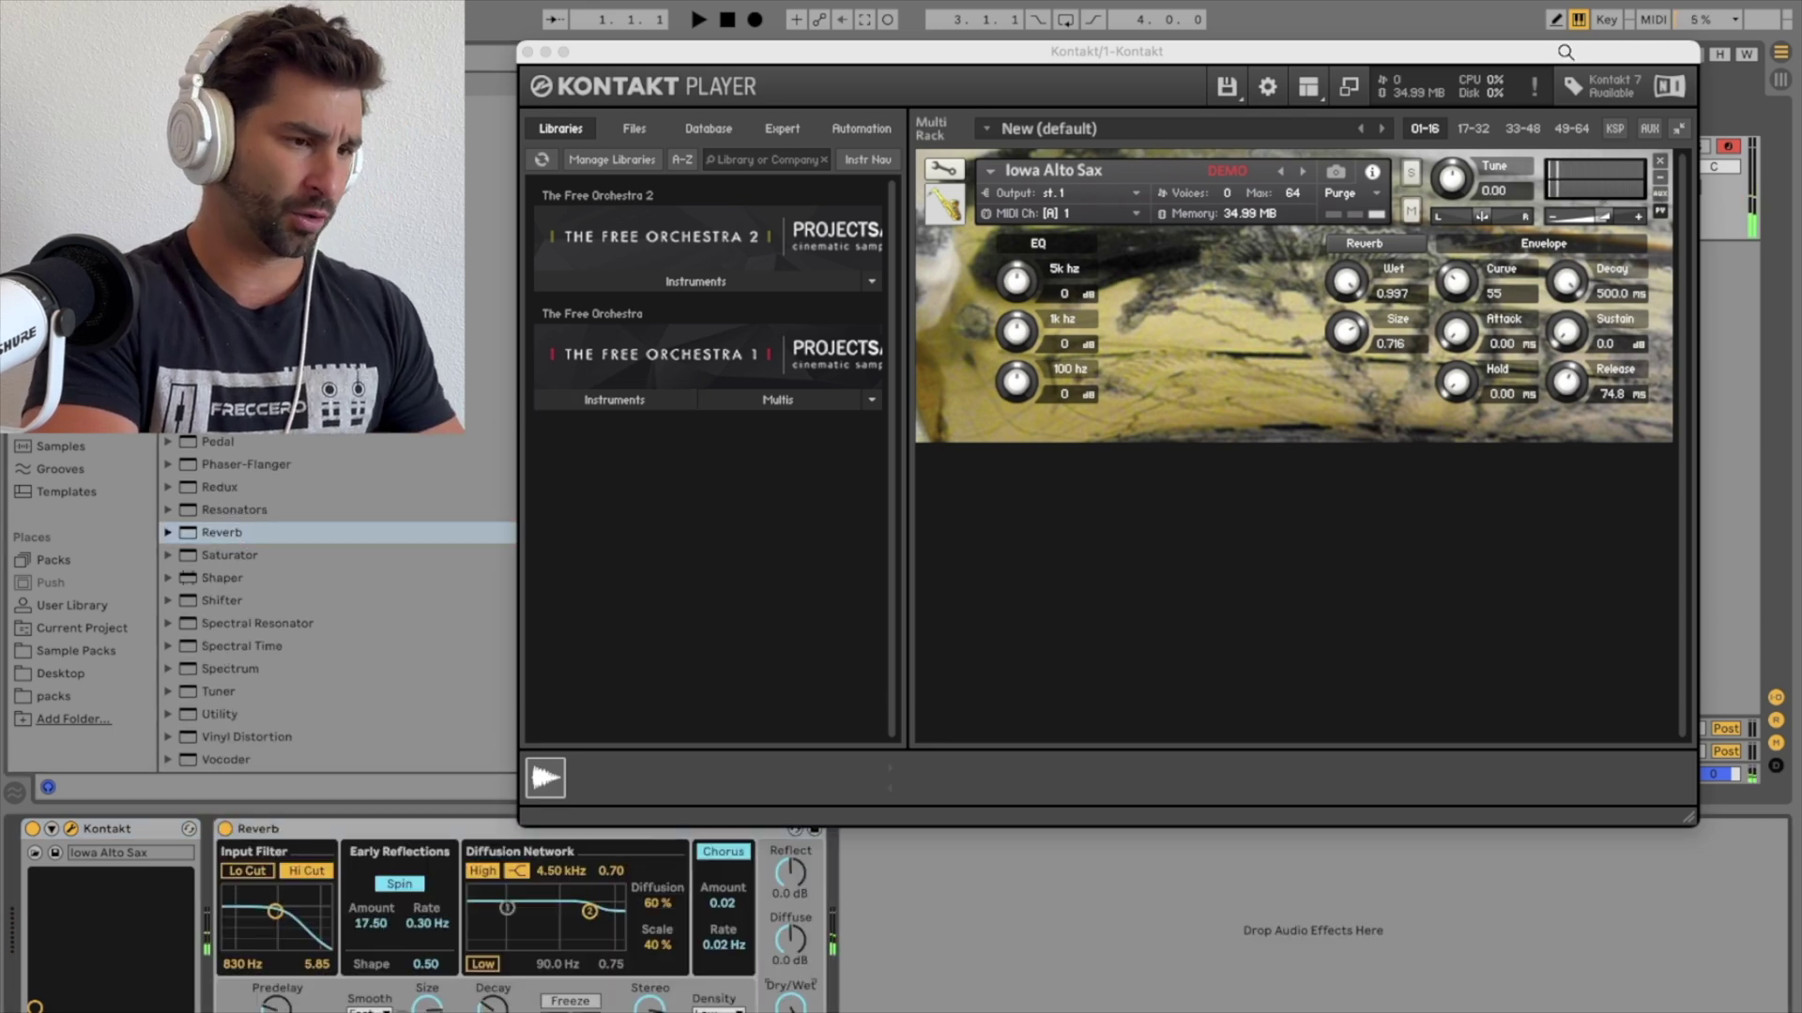
# Add a Utility effect after the Reverb with its gain at 17.8 dB, and adjust the Reverb's Decay.
pyautogui.moveTo(1565, 51); pyautogui.dragTo(1370, 55)
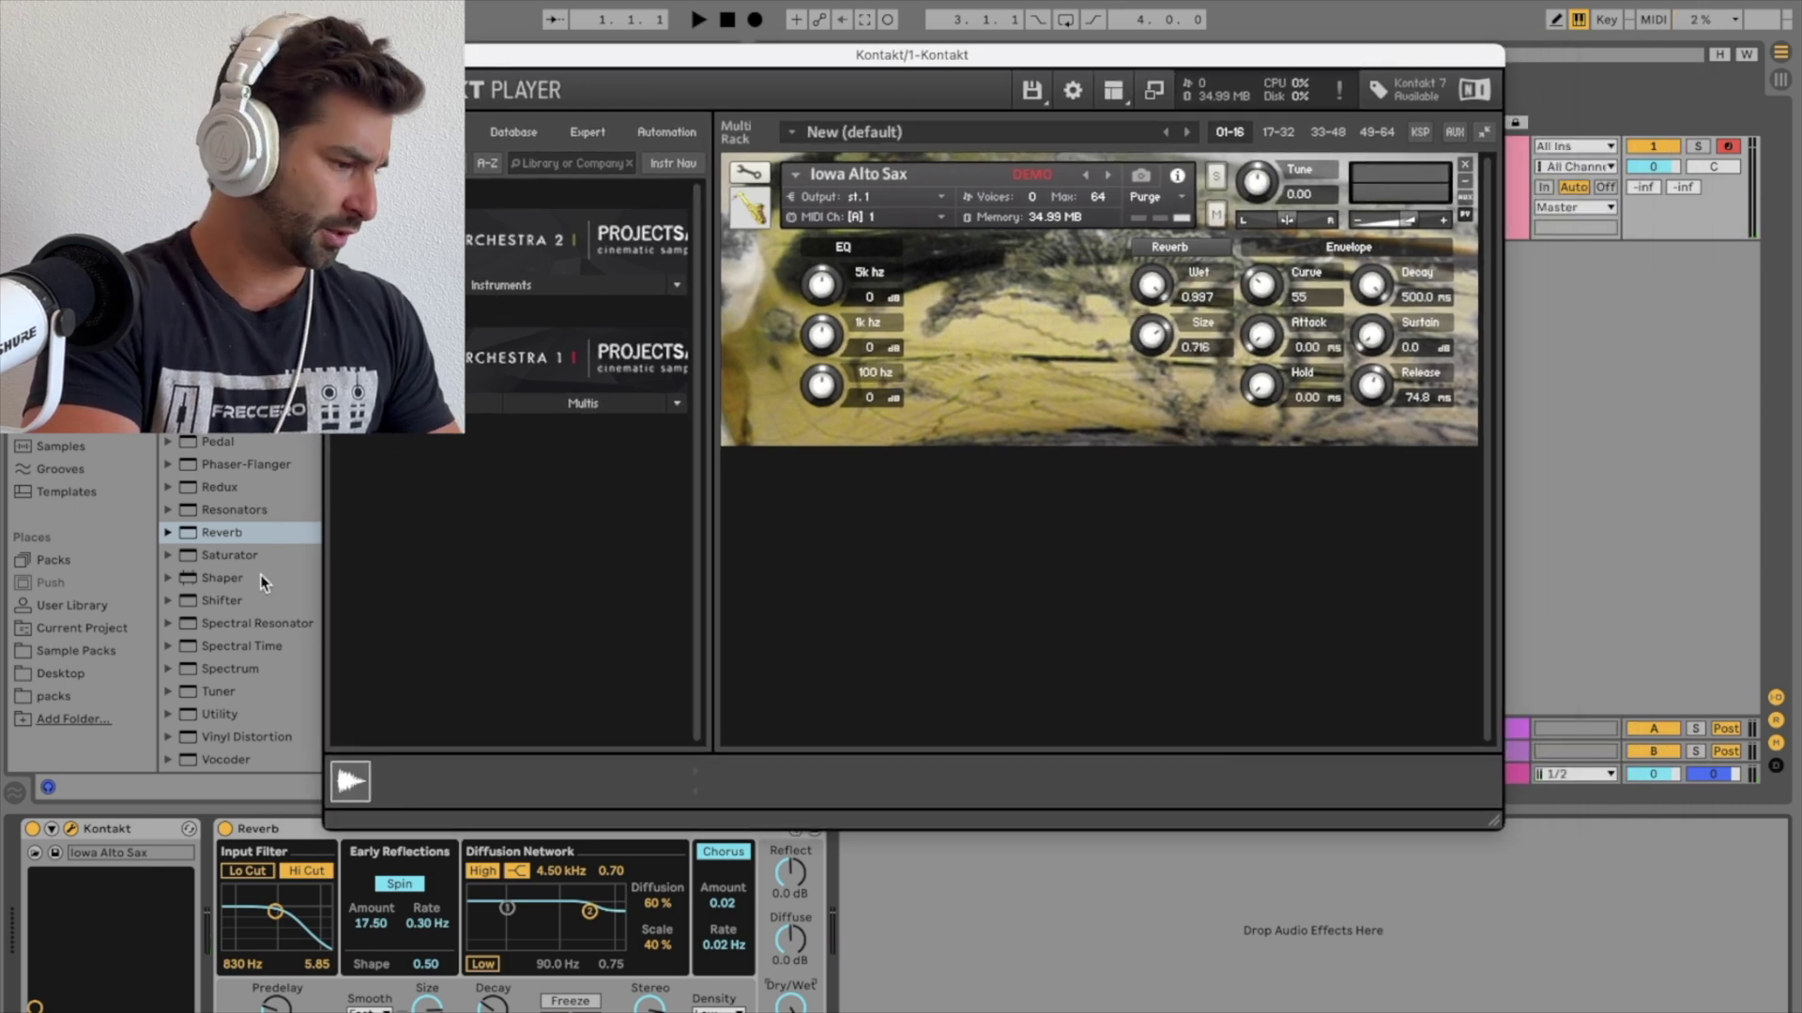
pyautogui.click(225, 714)
pyautogui.moveTo(225, 712); pyautogui.dragTo(845, 832)
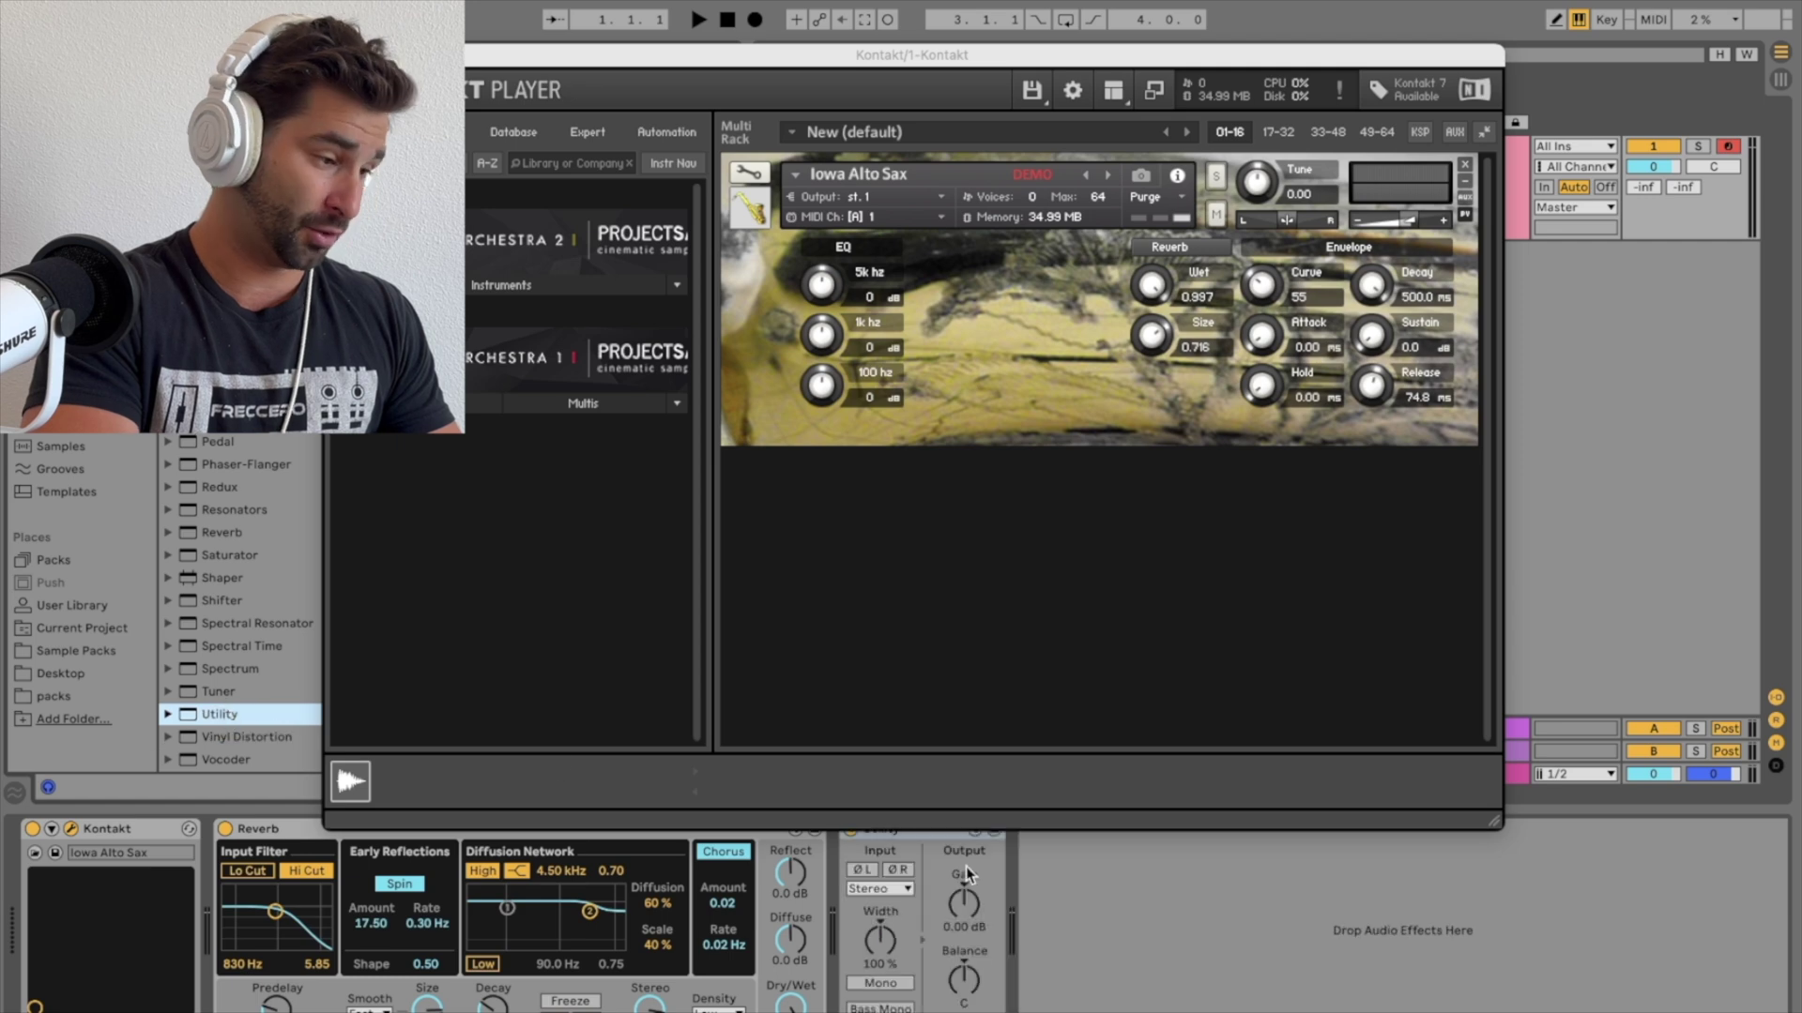
pyautogui.moveTo(964, 903); pyautogui.dragTo(964, 840)
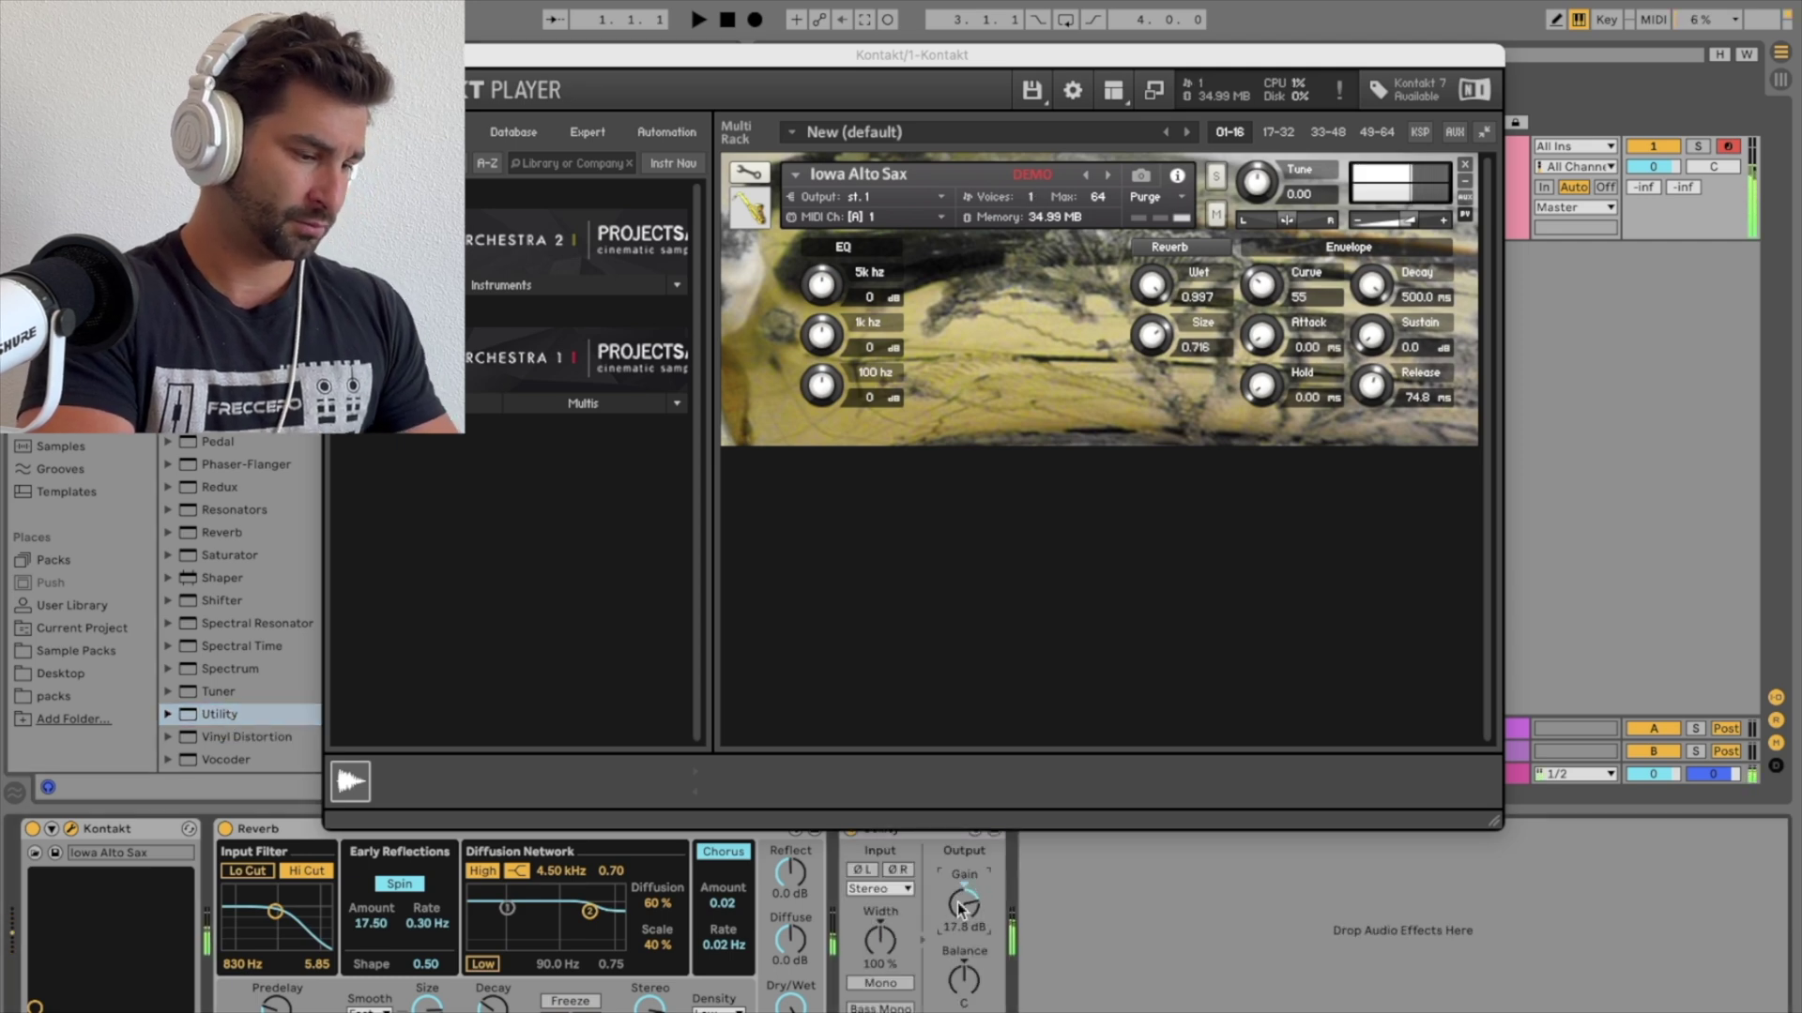
pyautogui.moveTo(493, 1008); pyautogui.dragTo(492, 1001)
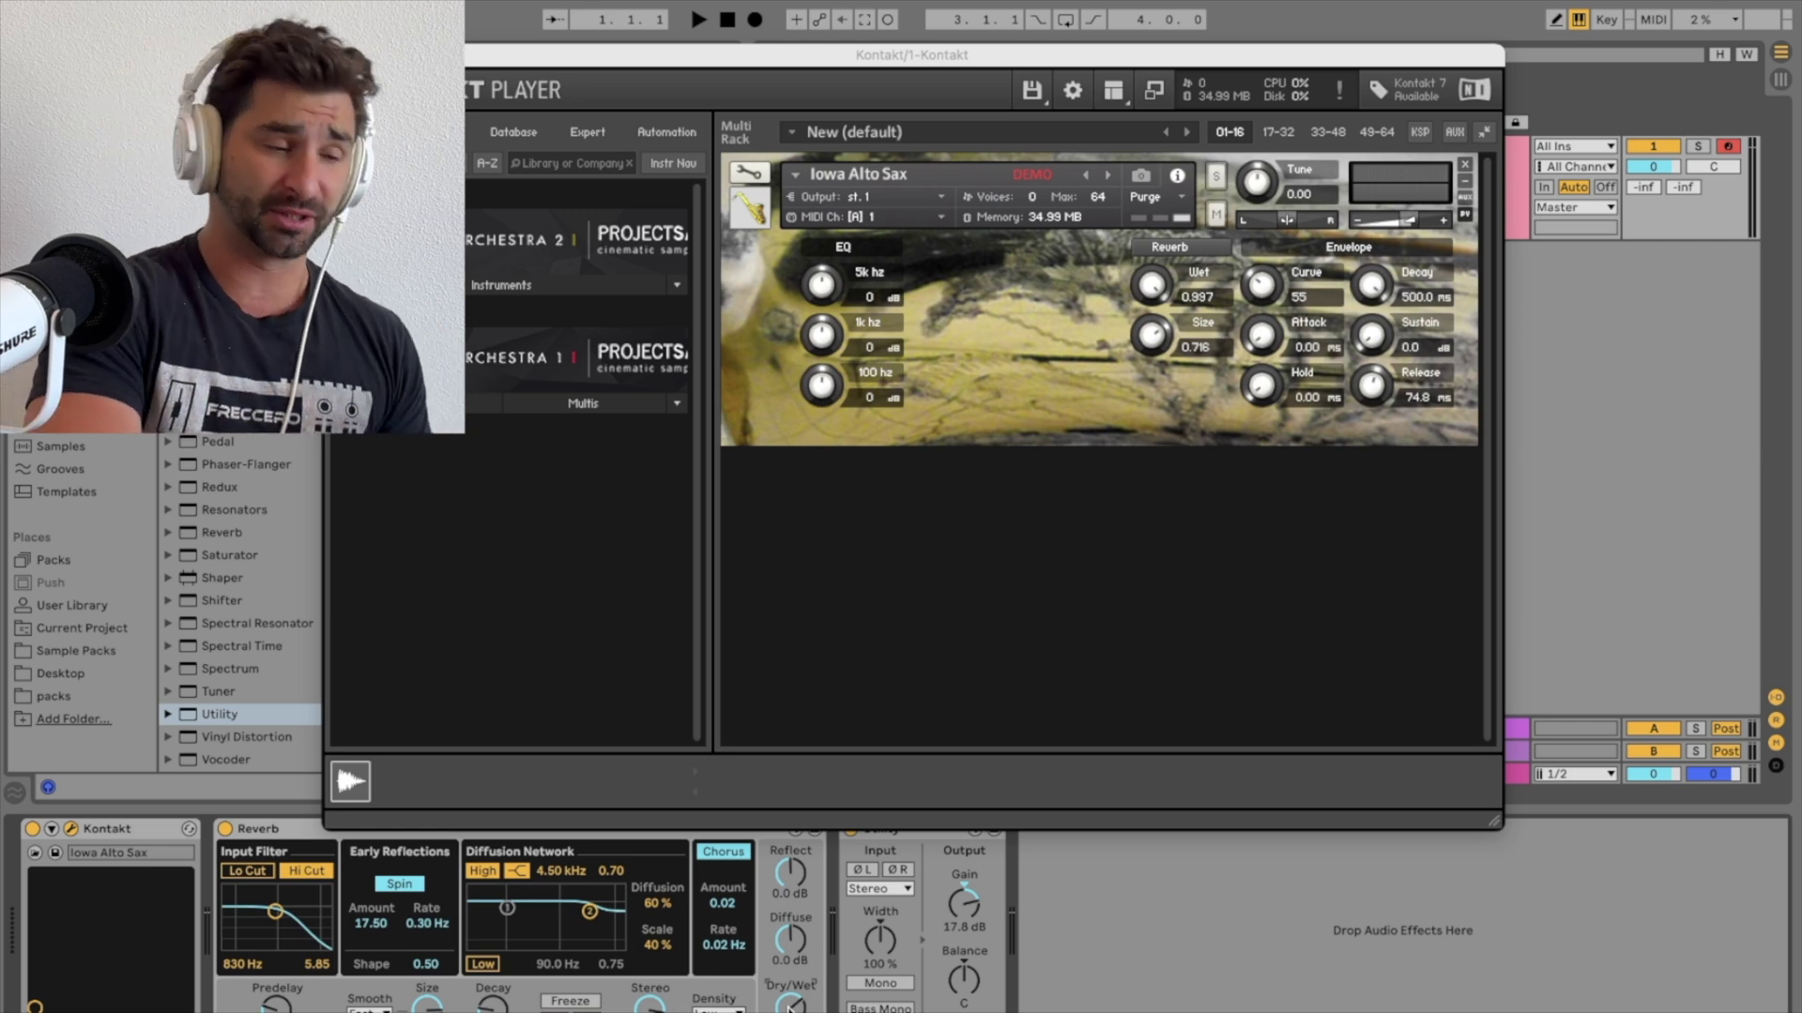
# Remove the Iowa Alto Sax from the Kontakt rack without saving the instrument changes.
pyautogui.click(1464, 165)
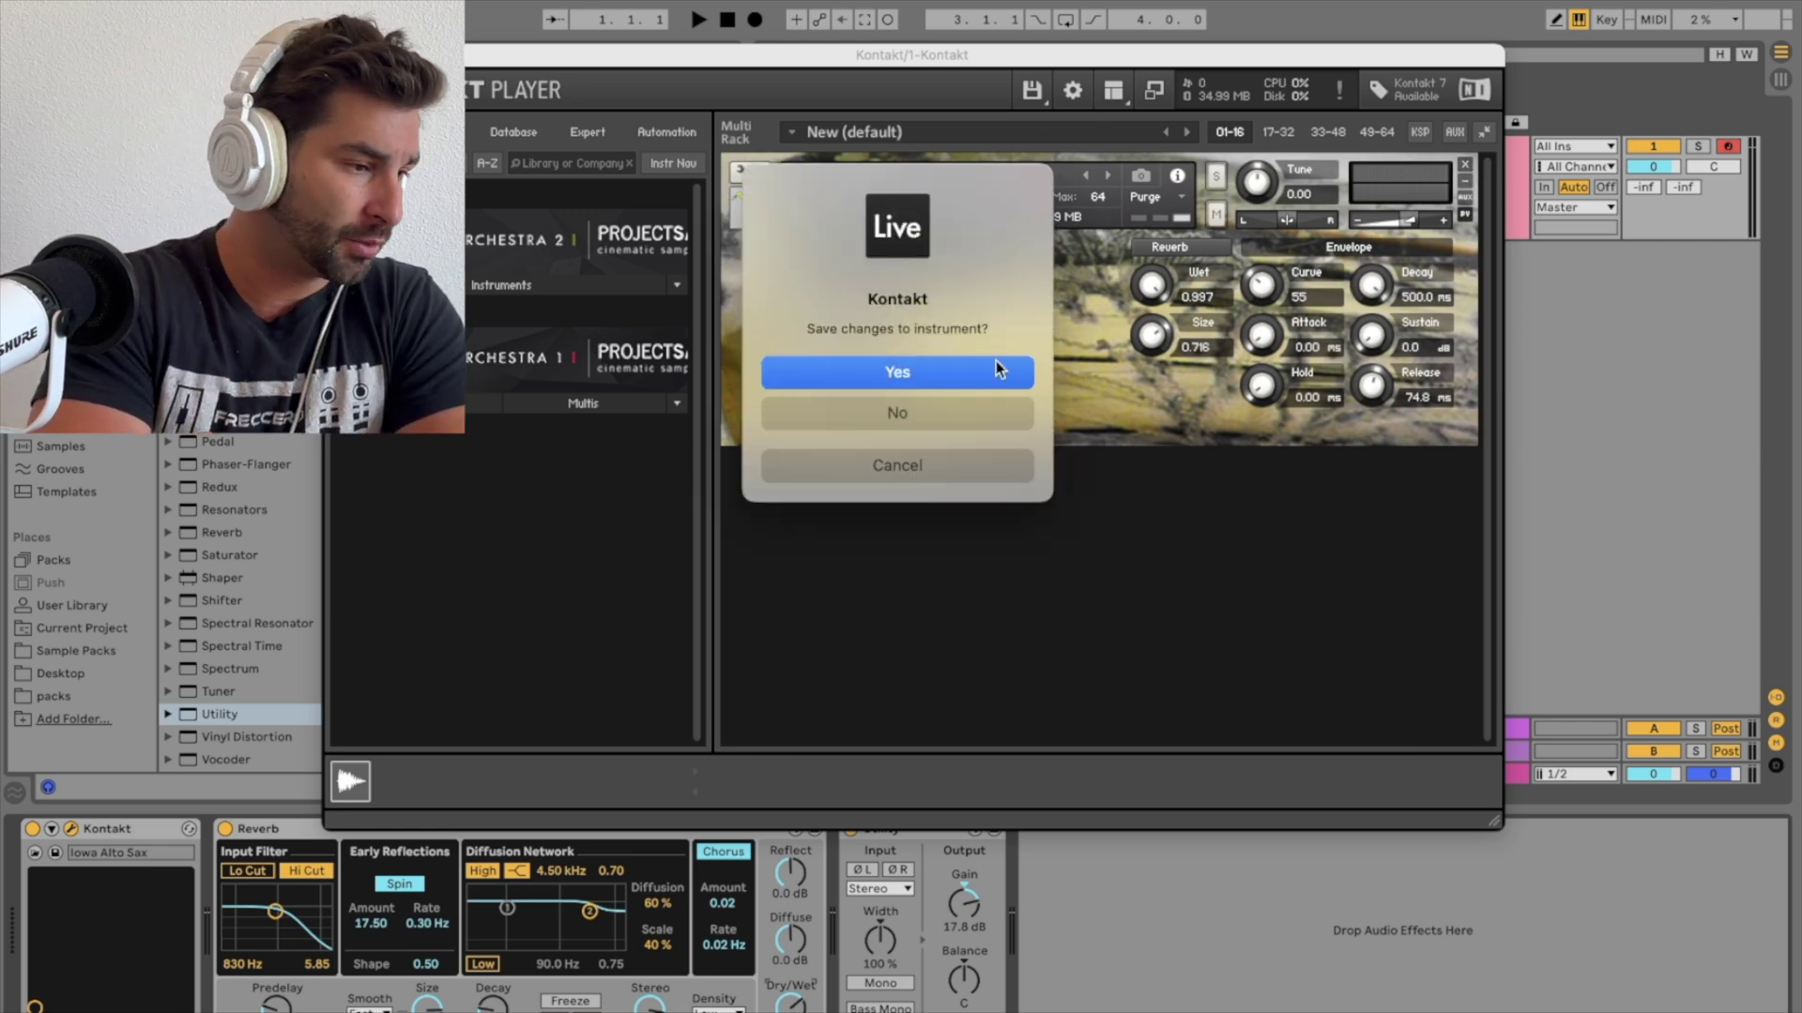
pyautogui.click(934, 415)
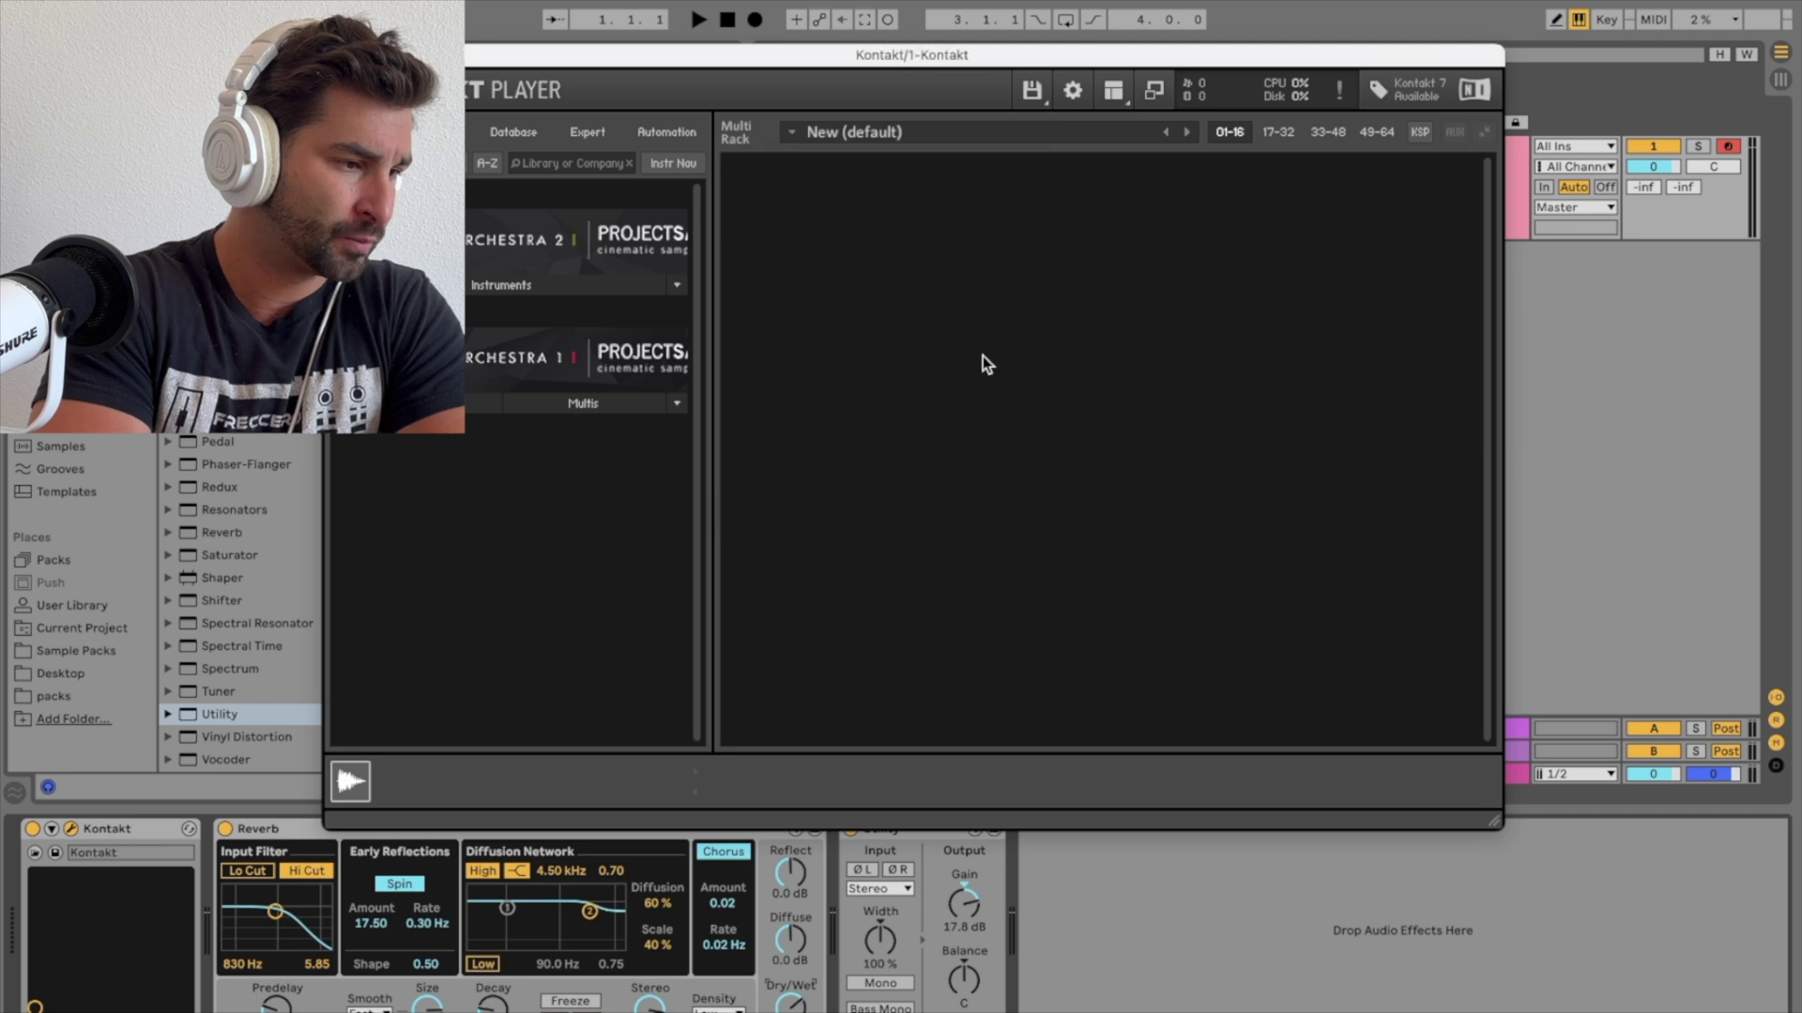
# Load Iowa Sax Duet.nki into the empty Kontakt rack and lower the Utility gain to 6.11 dB.
pyautogui.click(1032, 92)
pyautogui.click(1066, 161)
pyautogui.click(966, 420)
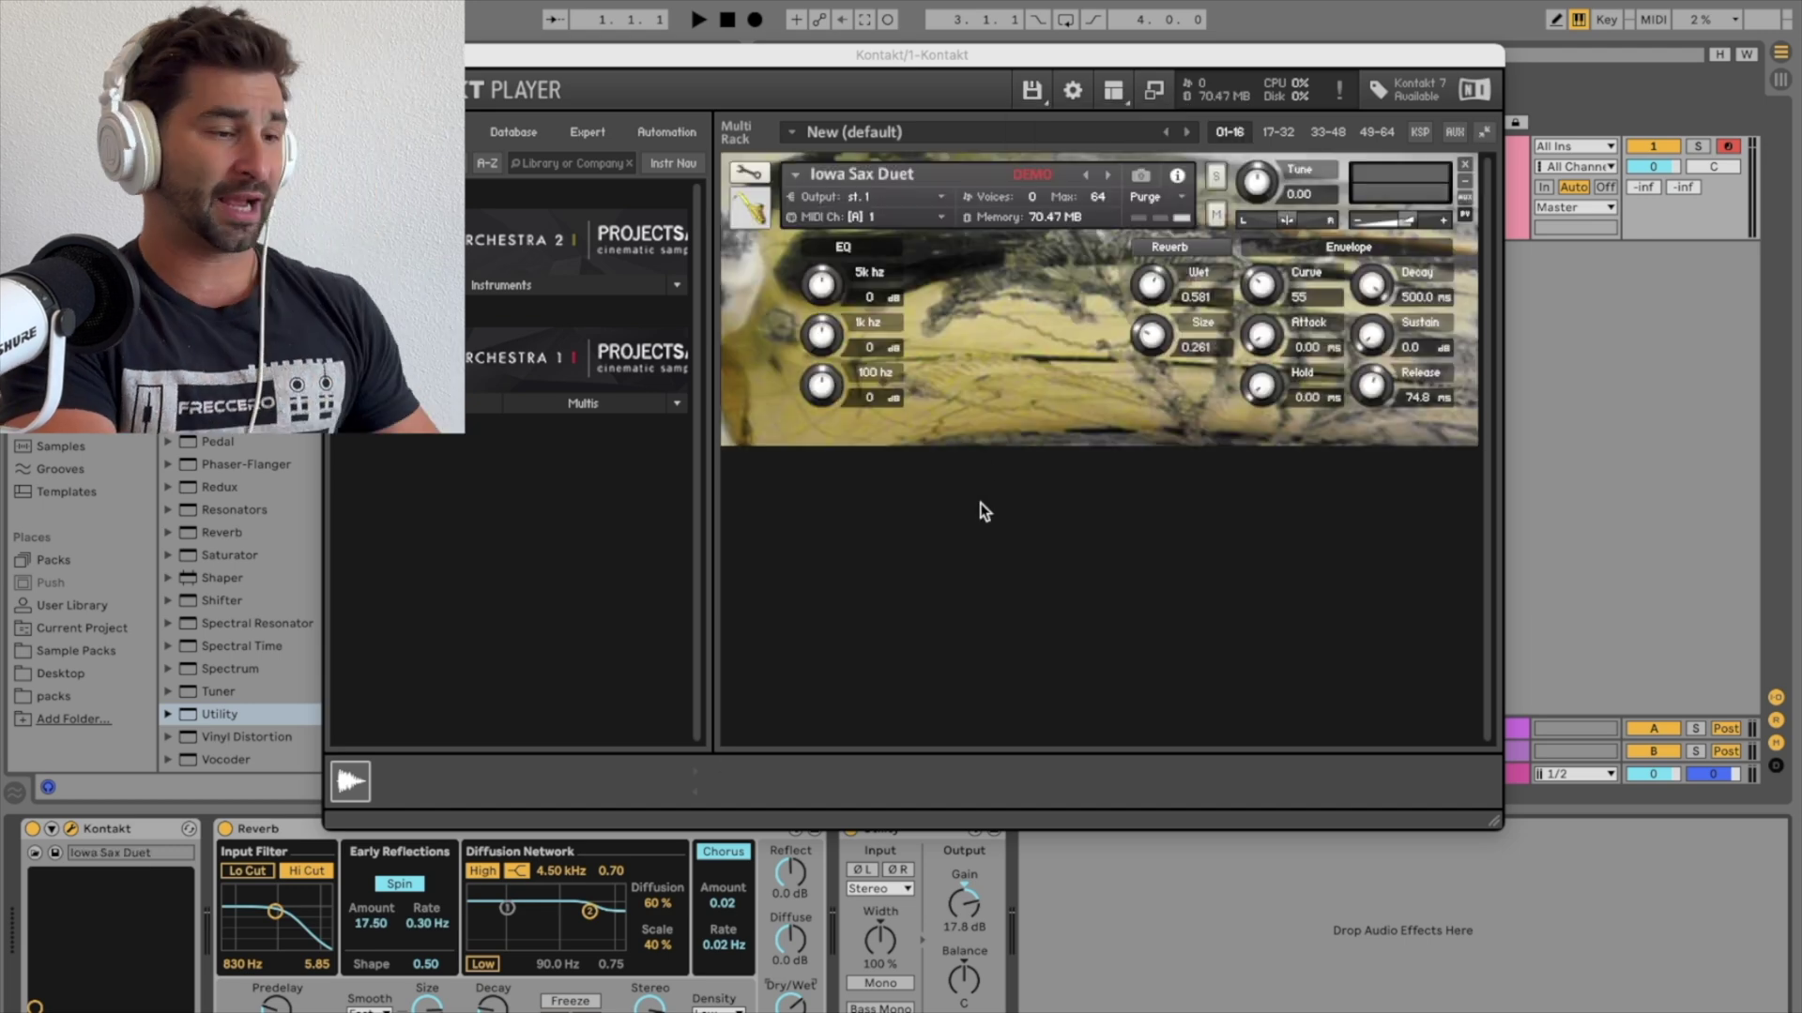
pyautogui.moveTo(957, 905); pyautogui.dragTo(957, 943)
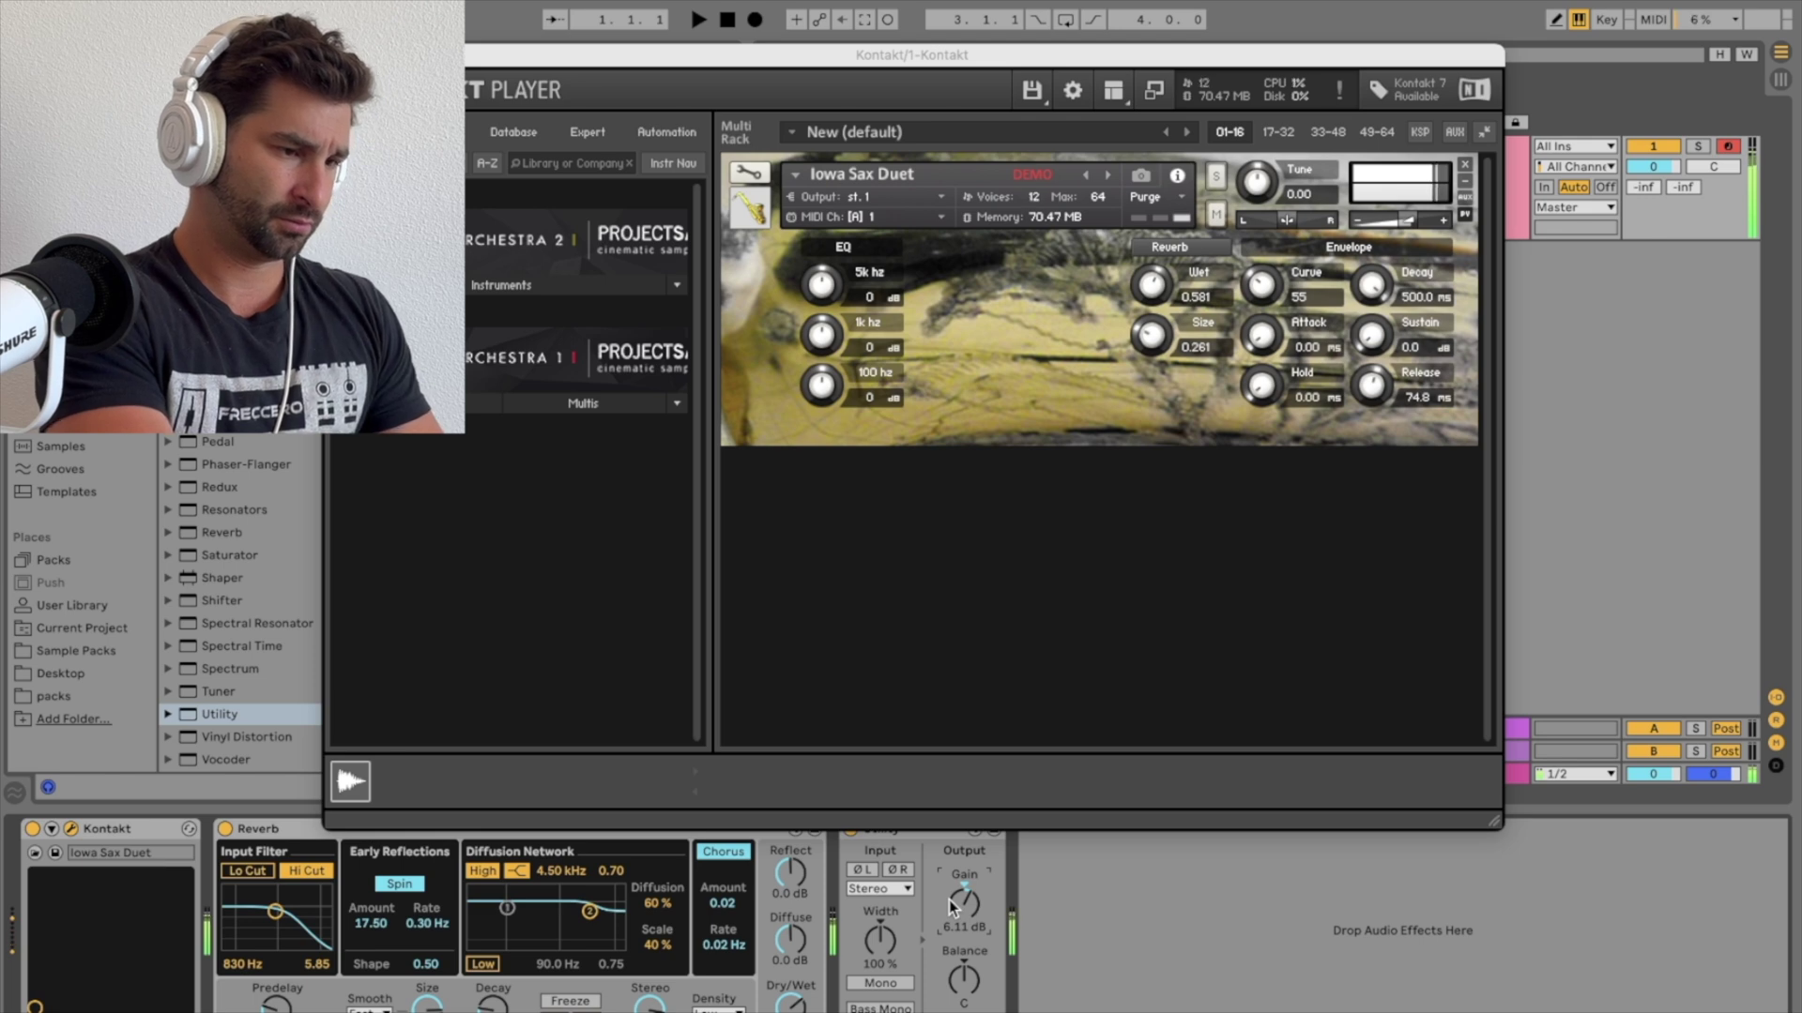
pyautogui.press('Right')
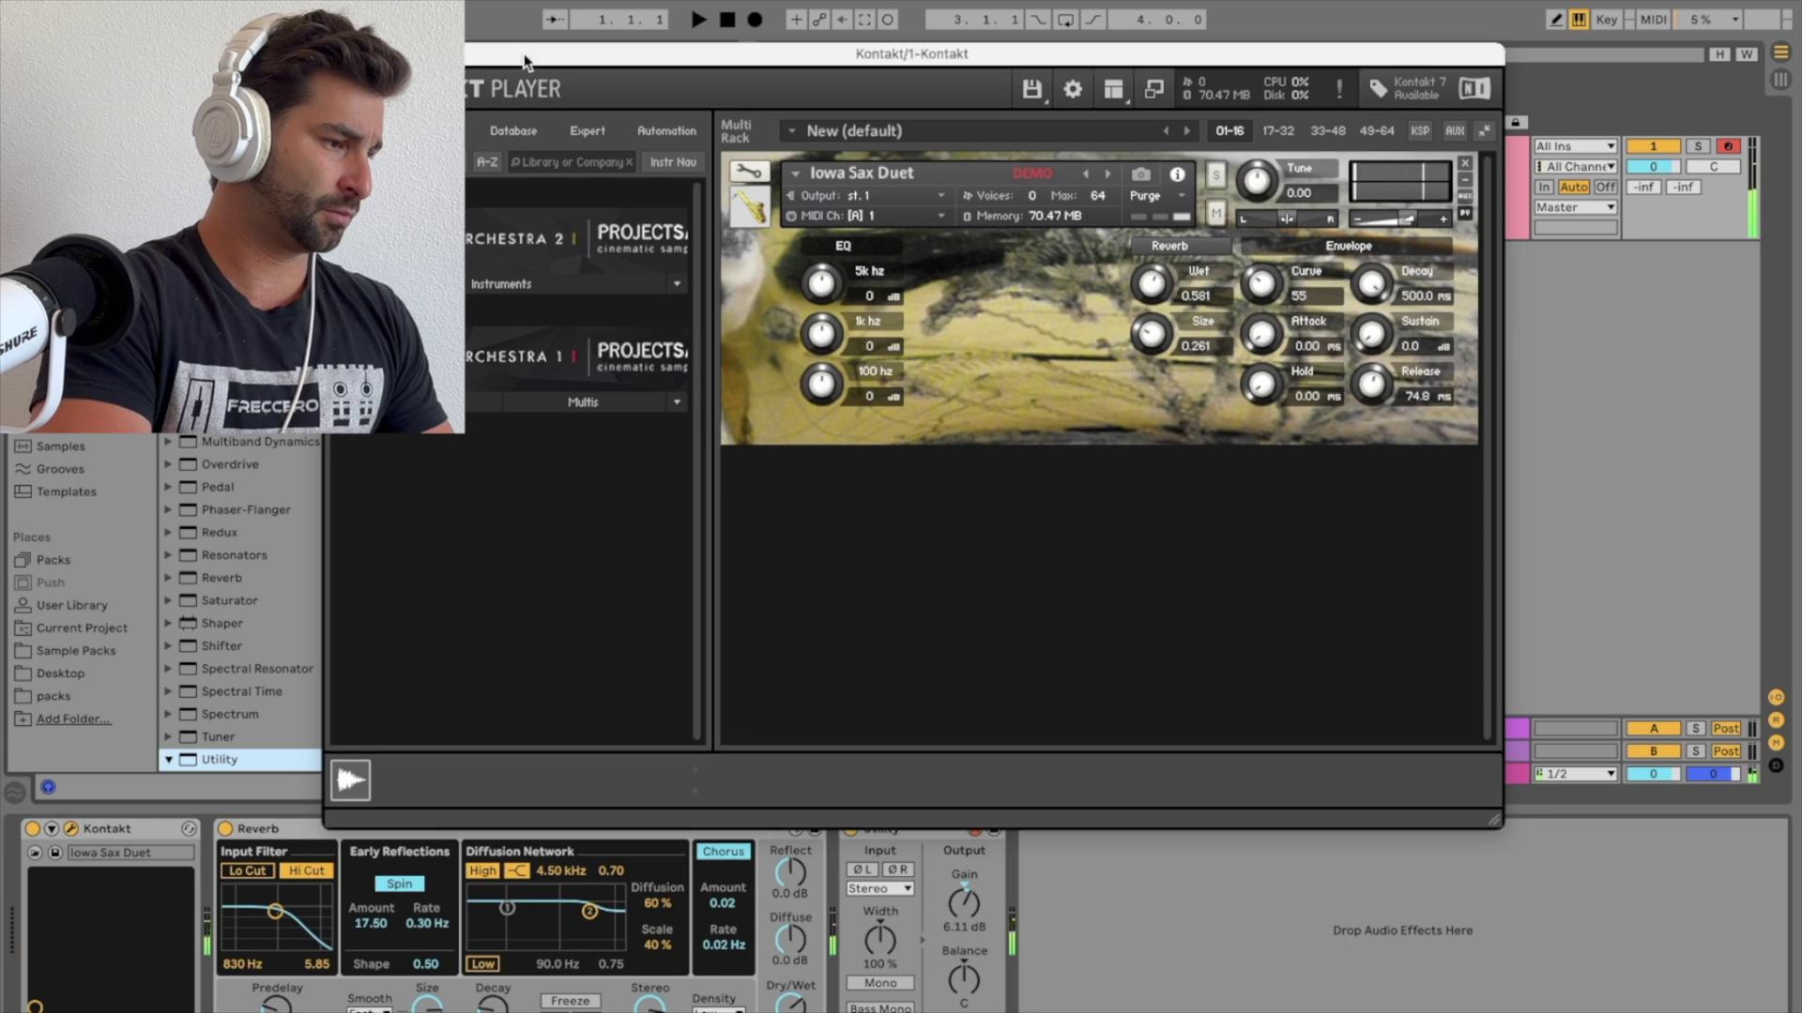
# Reposition the Kontakt window and replace the Iowa Sax Duet with the Iowa Soprano Sax.
pyautogui.moveTo(546, 55); pyautogui.dragTo(546, 144)
pyautogui.click(726, 84)
pyautogui.moveTo(755, 143); pyautogui.dragTo(720, 69)
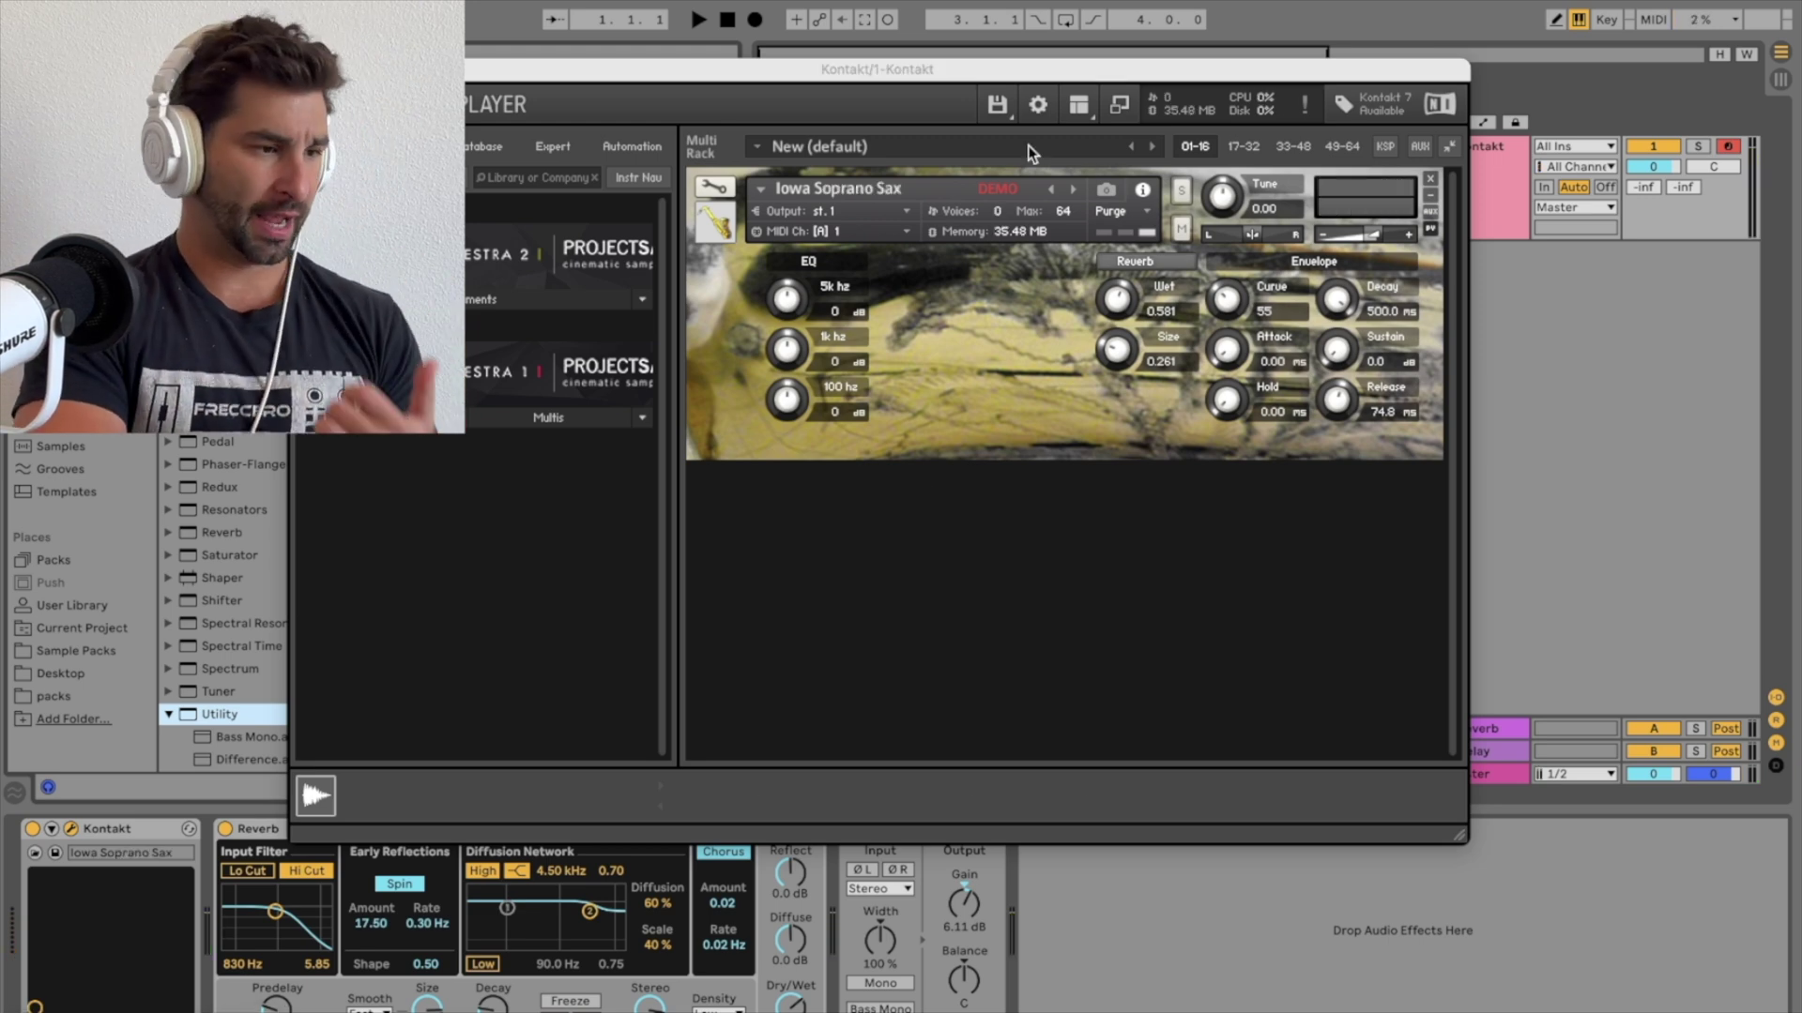
pyautogui.click(996, 104)
pyautogui.click(1036, 177)
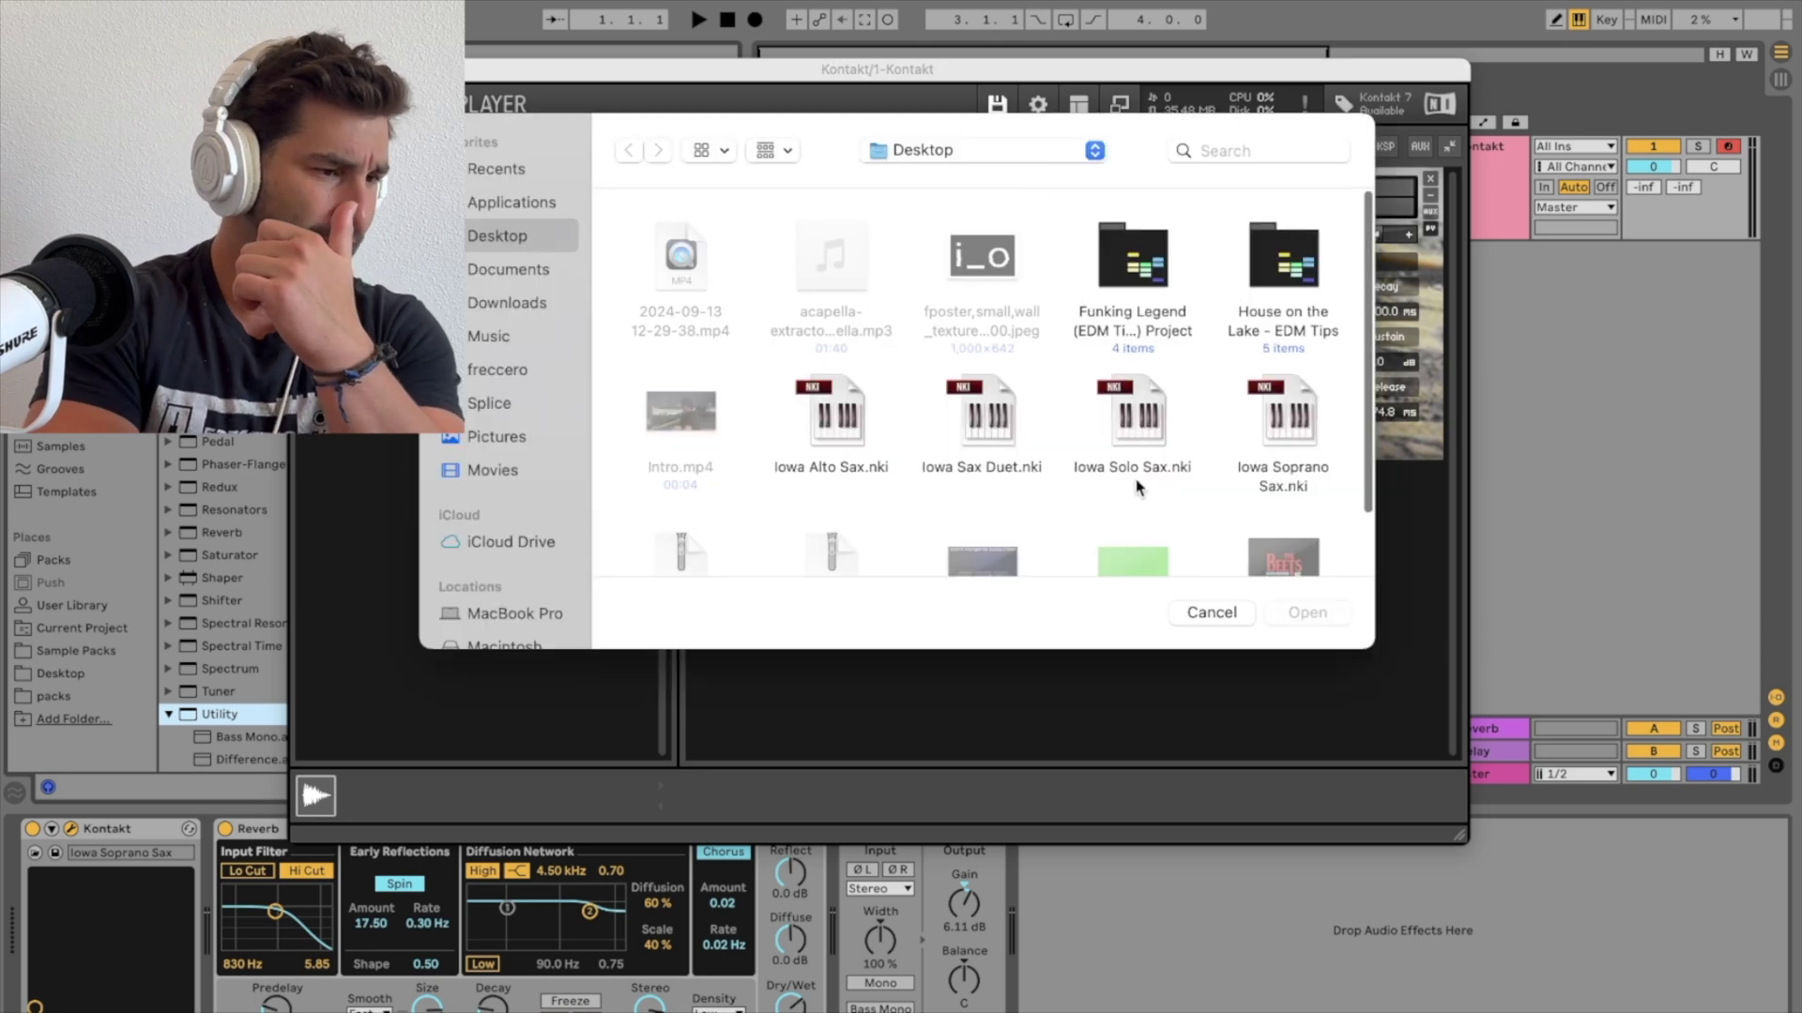
pyautogui.click(1208, 616)
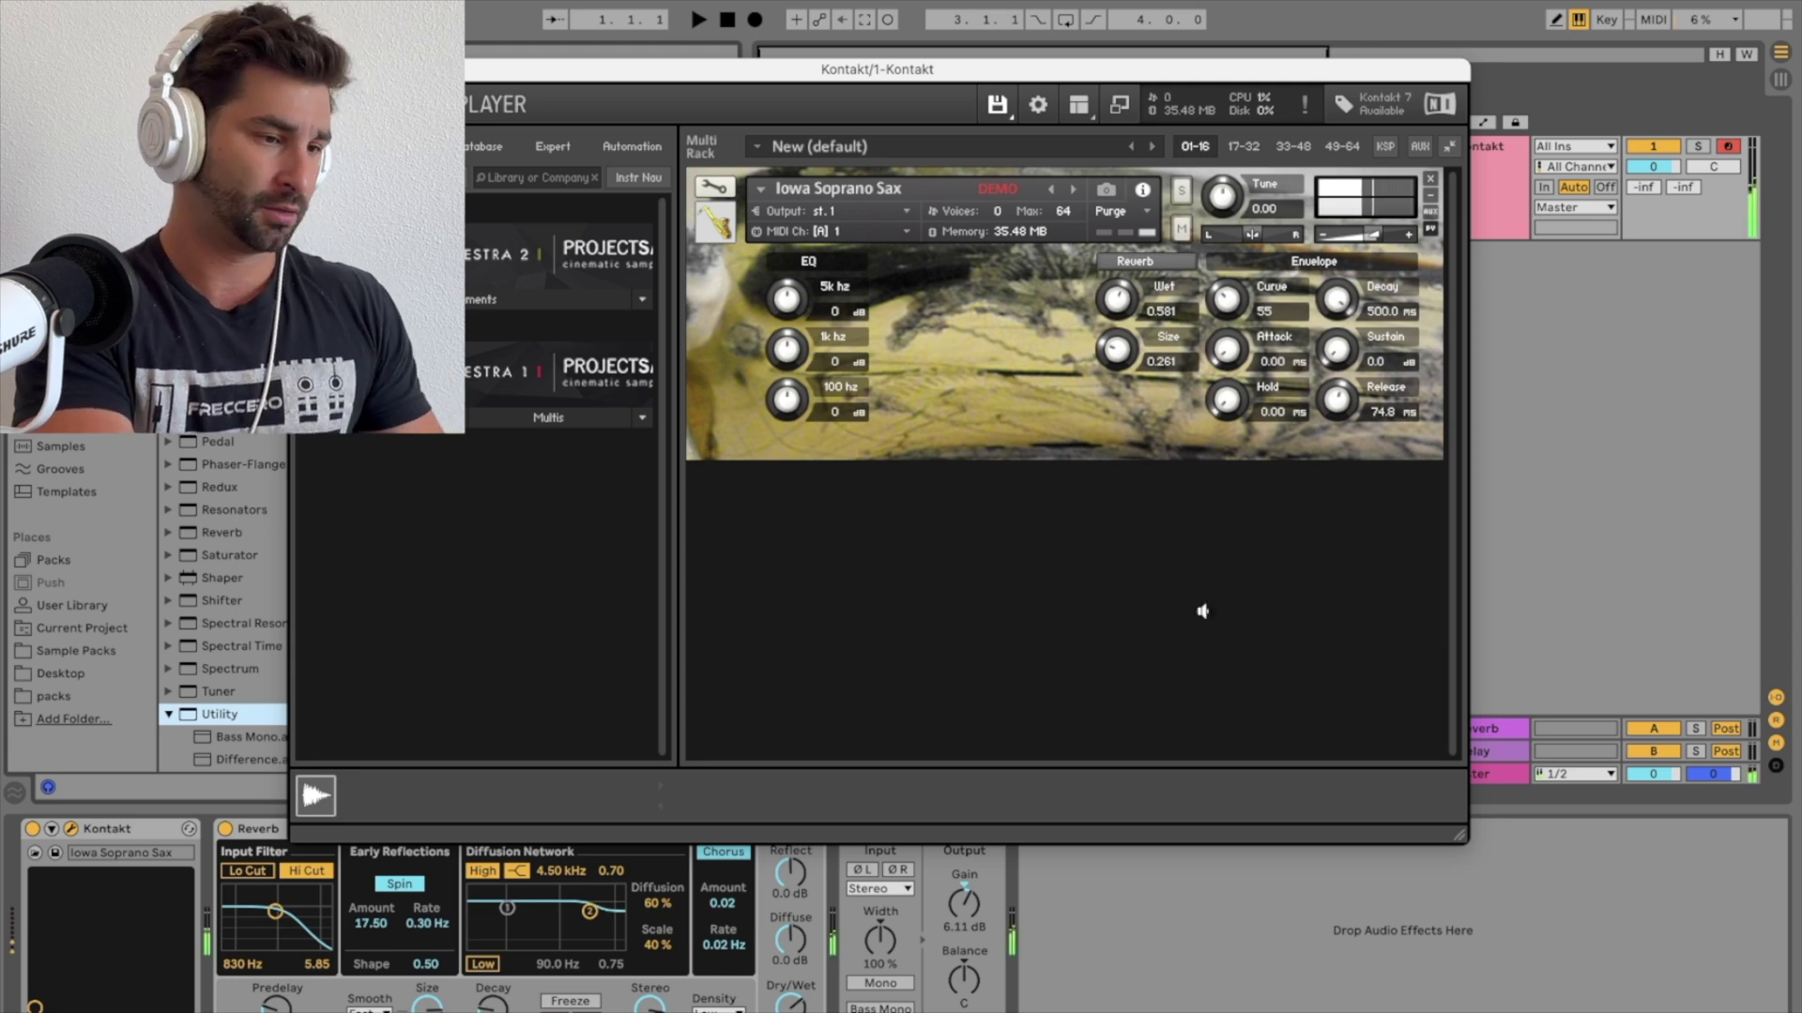
# Raise the Utility gain to 14.4 dB for the Iowa Soprano Sax.
pyautogui.moveTo(967, 901); pyautogui.dragTo(967, 850)
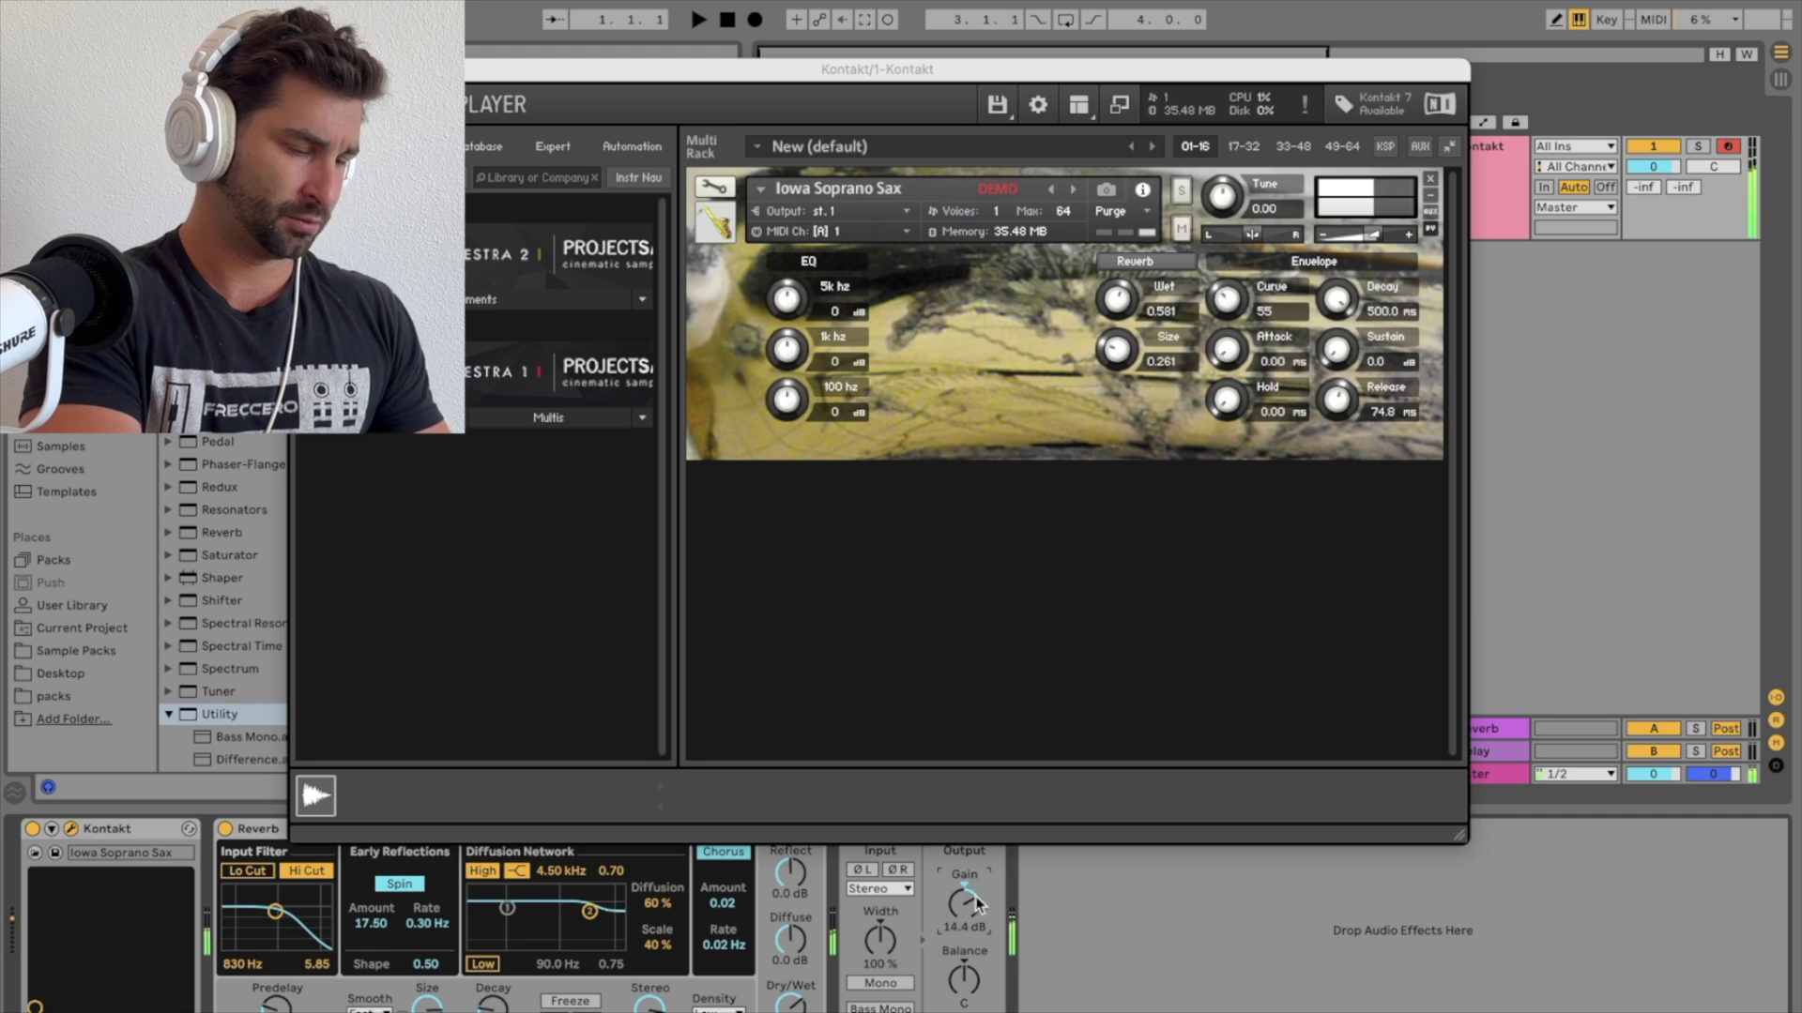